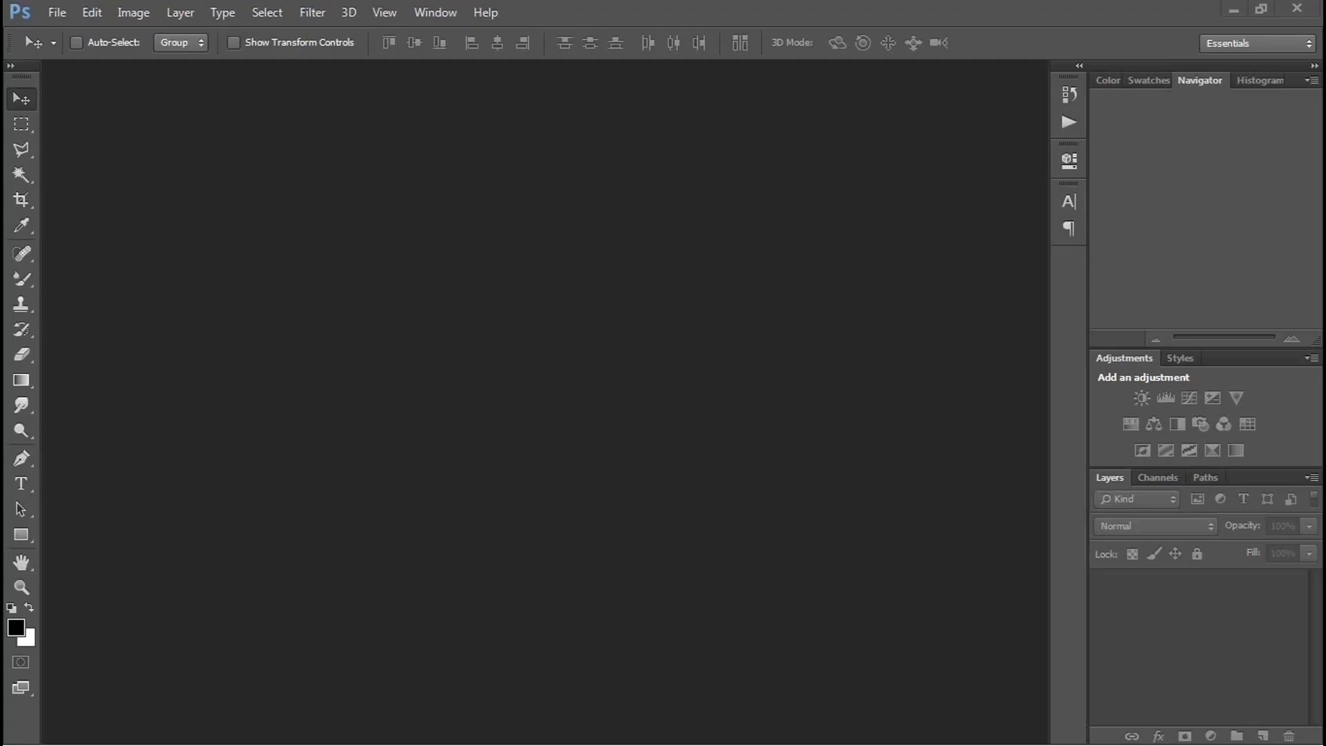
- Open the portrait photo error-fashion-1BDOqygTVu0-unsplash.jpg from drive E
click(59, 12)
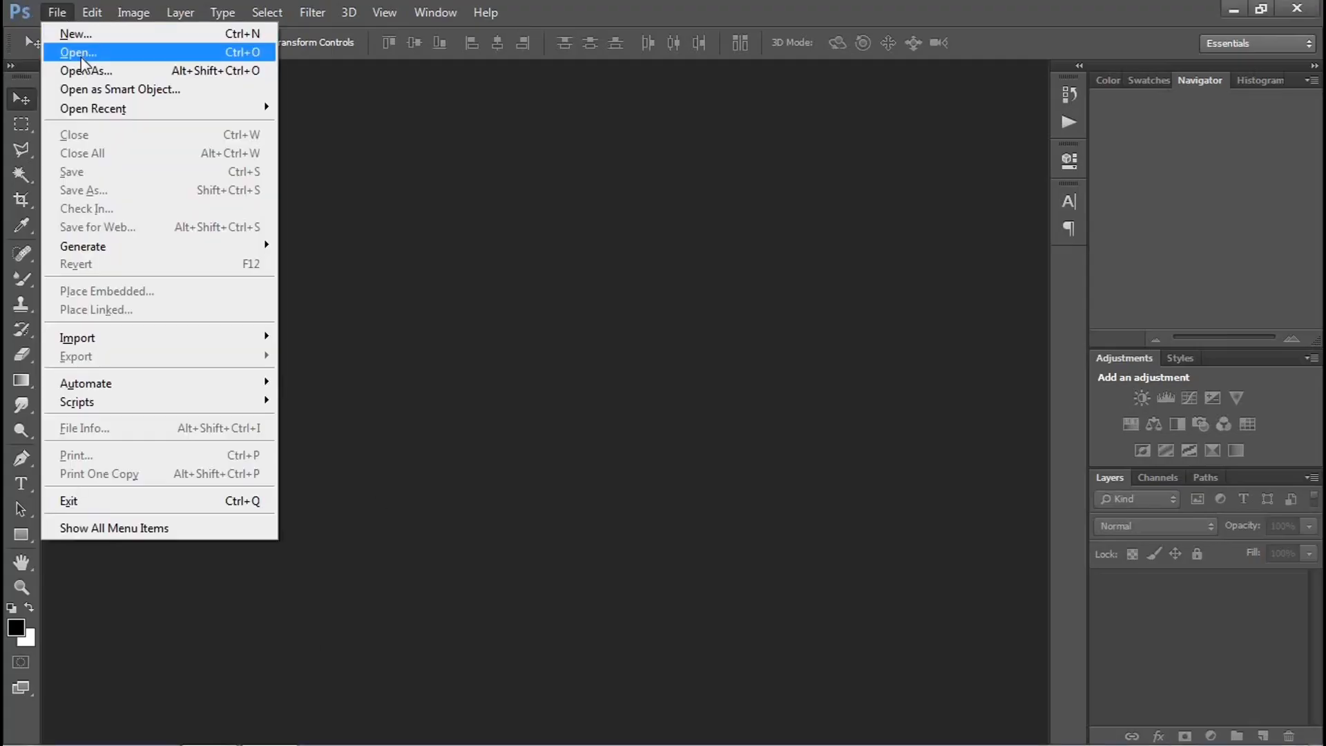
click(70, 50)
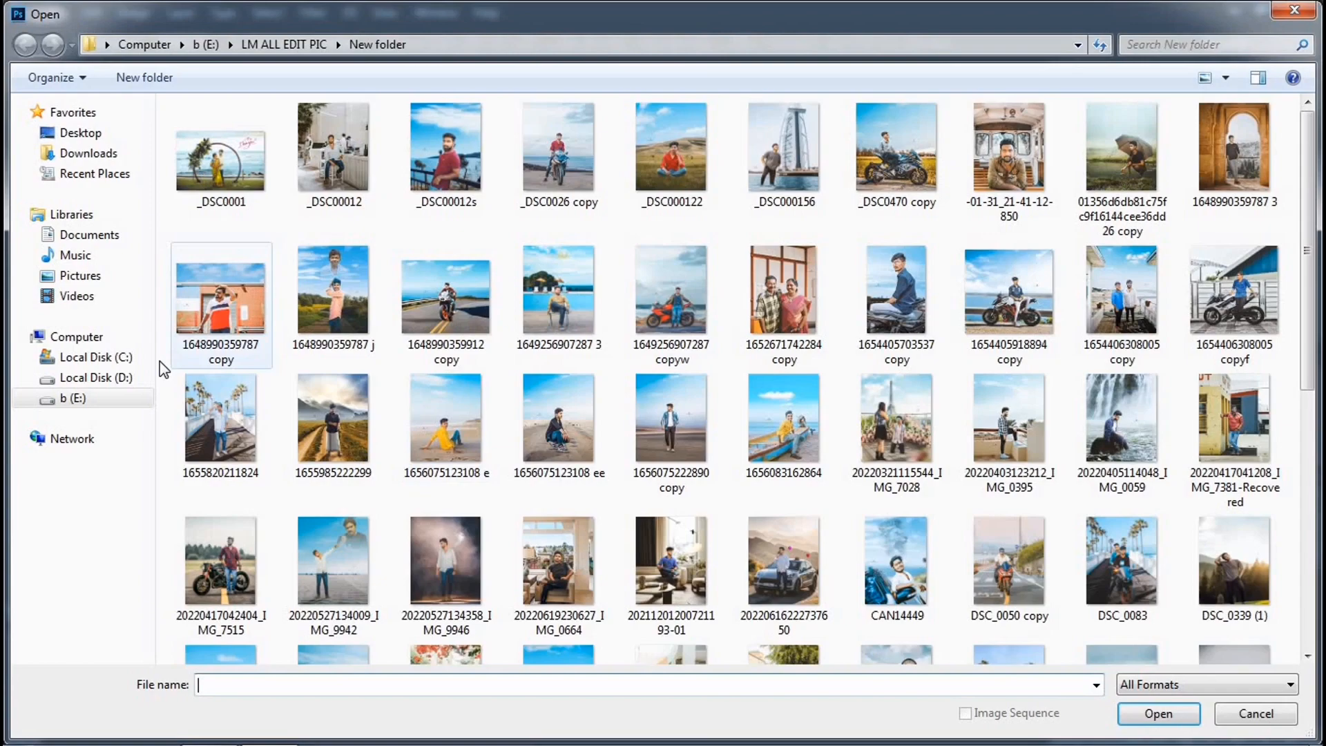
click(69, 398)
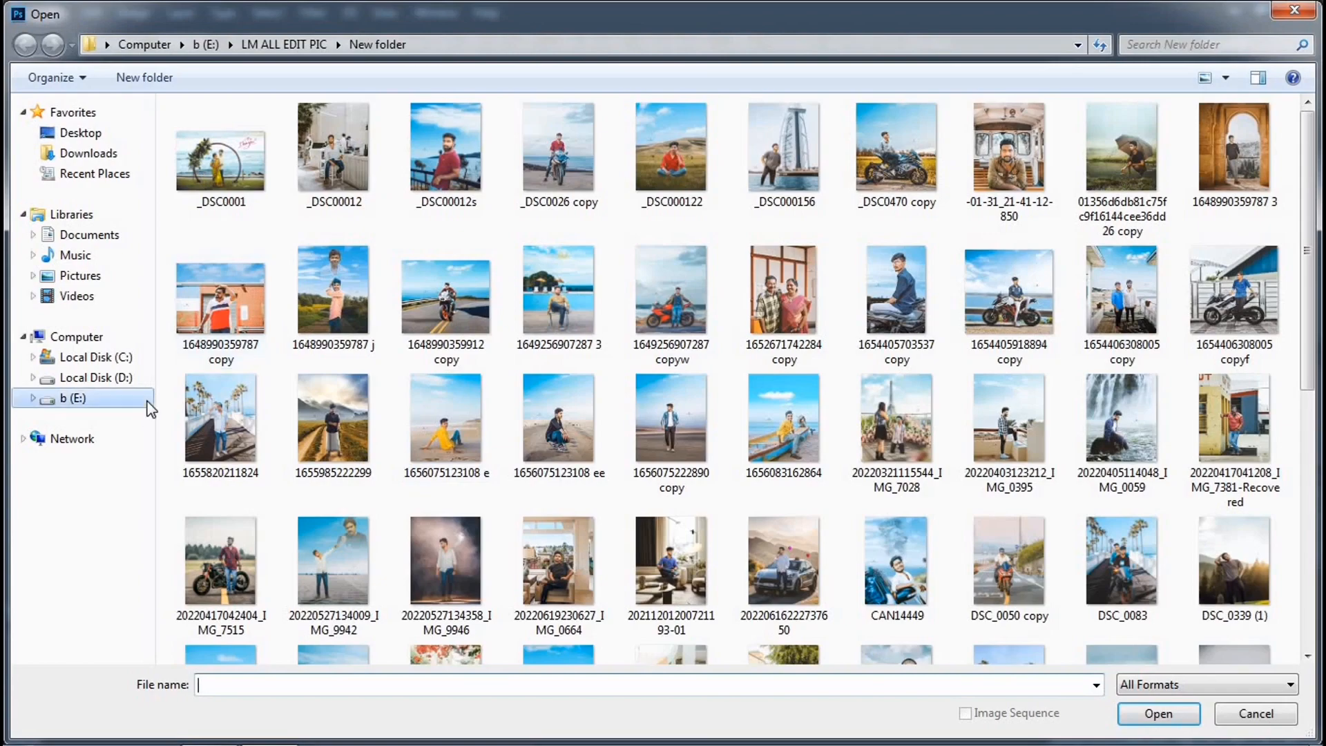
double_click(334, 149)
double_click(221, 173)
double_click(221, 177)
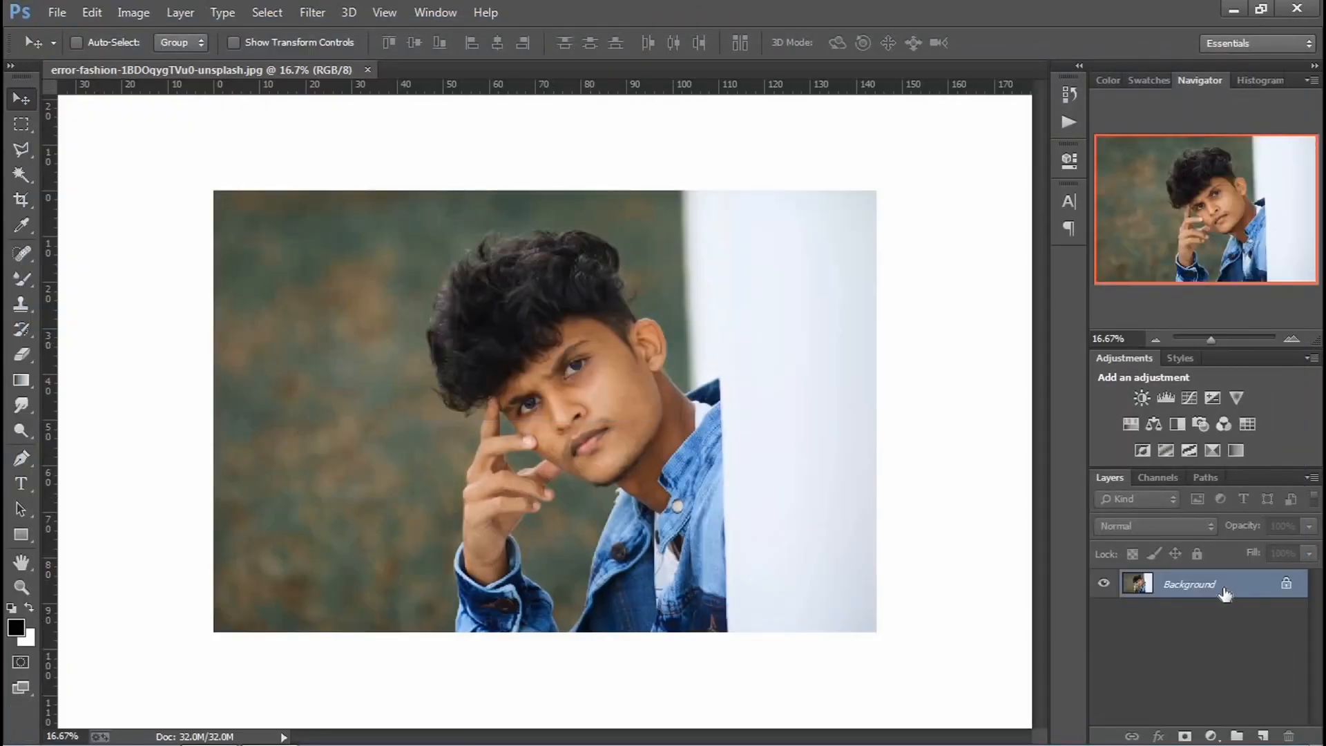
- Create two duplicate layers of the portrait background
key(ctrl+j)
key(ctrl+j)
key(ctrl+plus)
key(ctrl+plus)
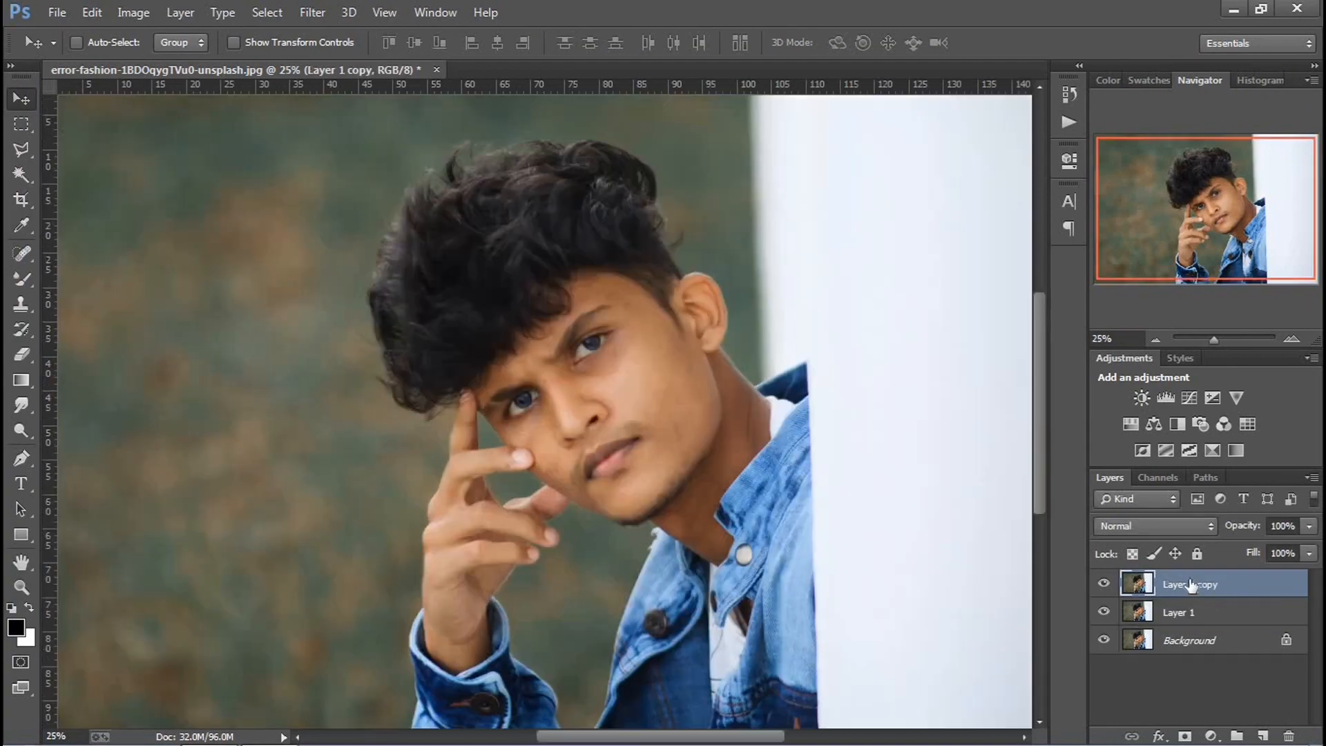
key(ctrl+plus)
drag(753, 602, 650, 654)
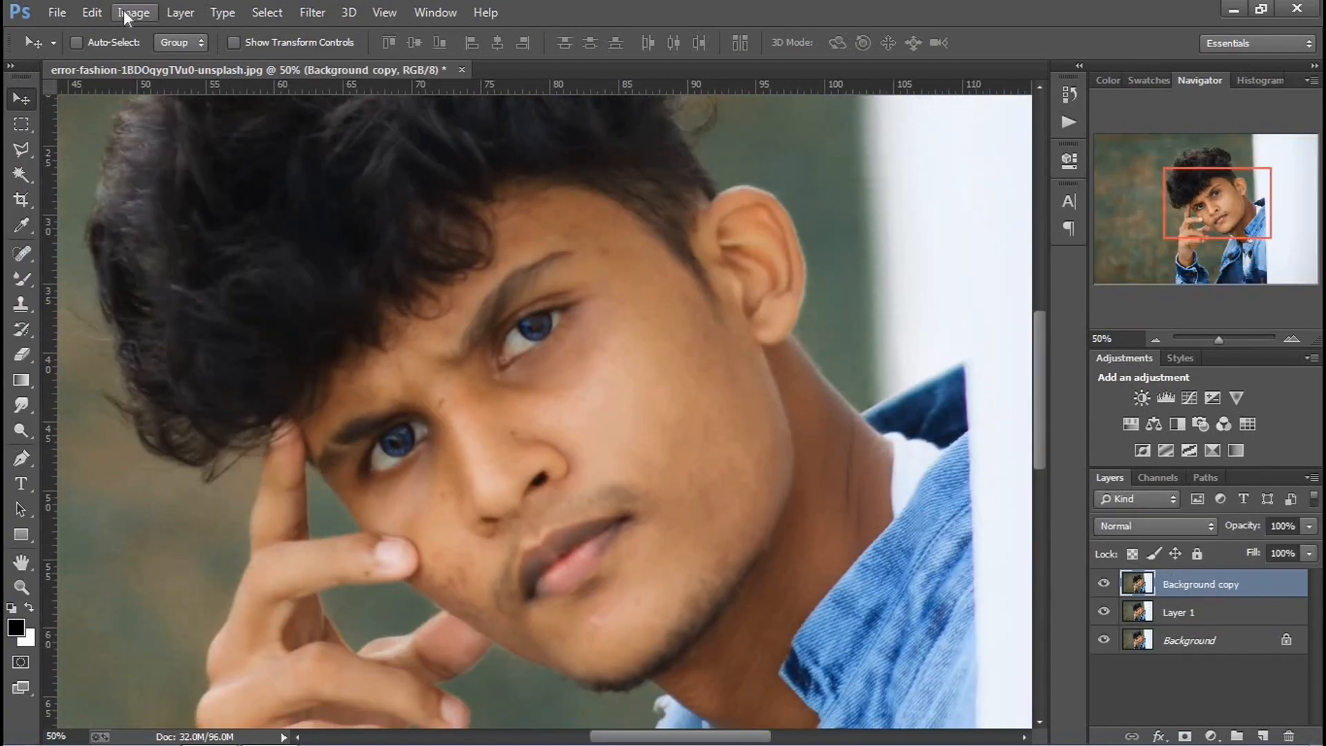
- Use Apply Image on the Background copy layer with Layer 1 as source, Subtract blending, scale 1 and offset 128
click(132, 12)
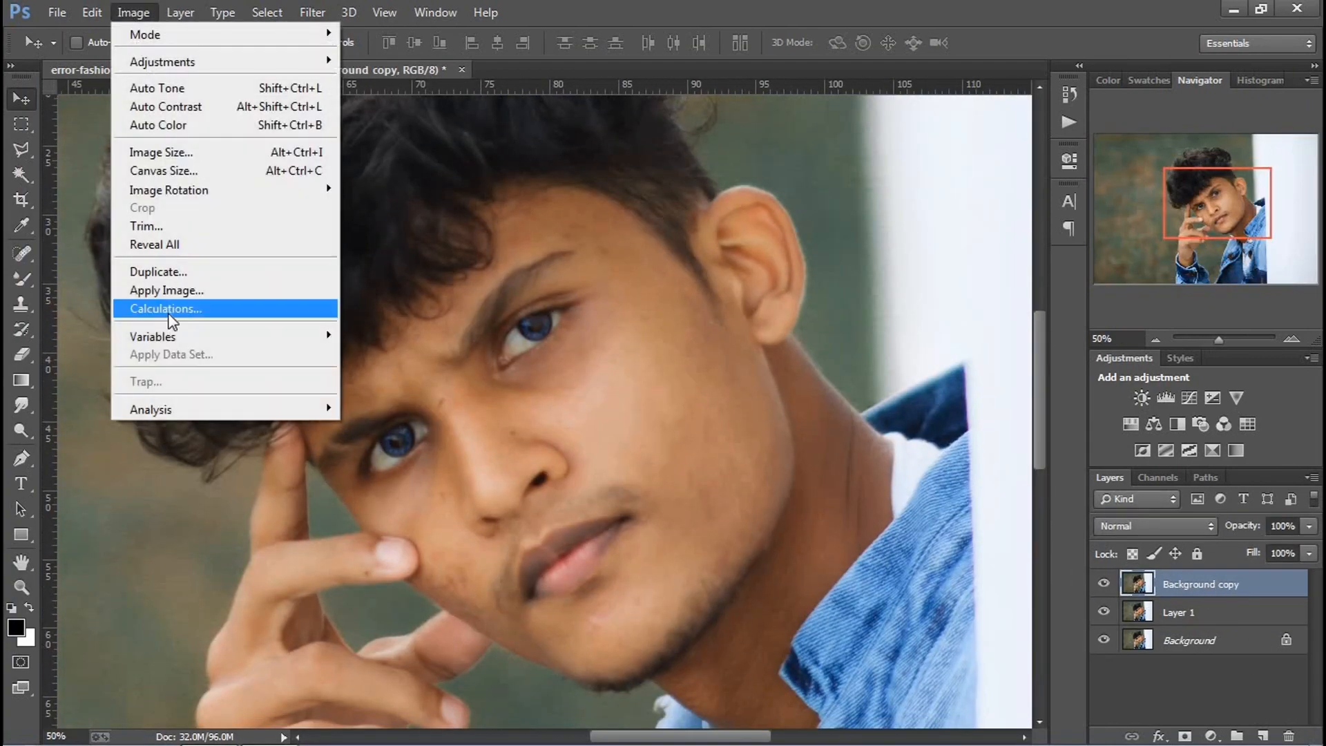
click(172, 289)
click(609, 219)
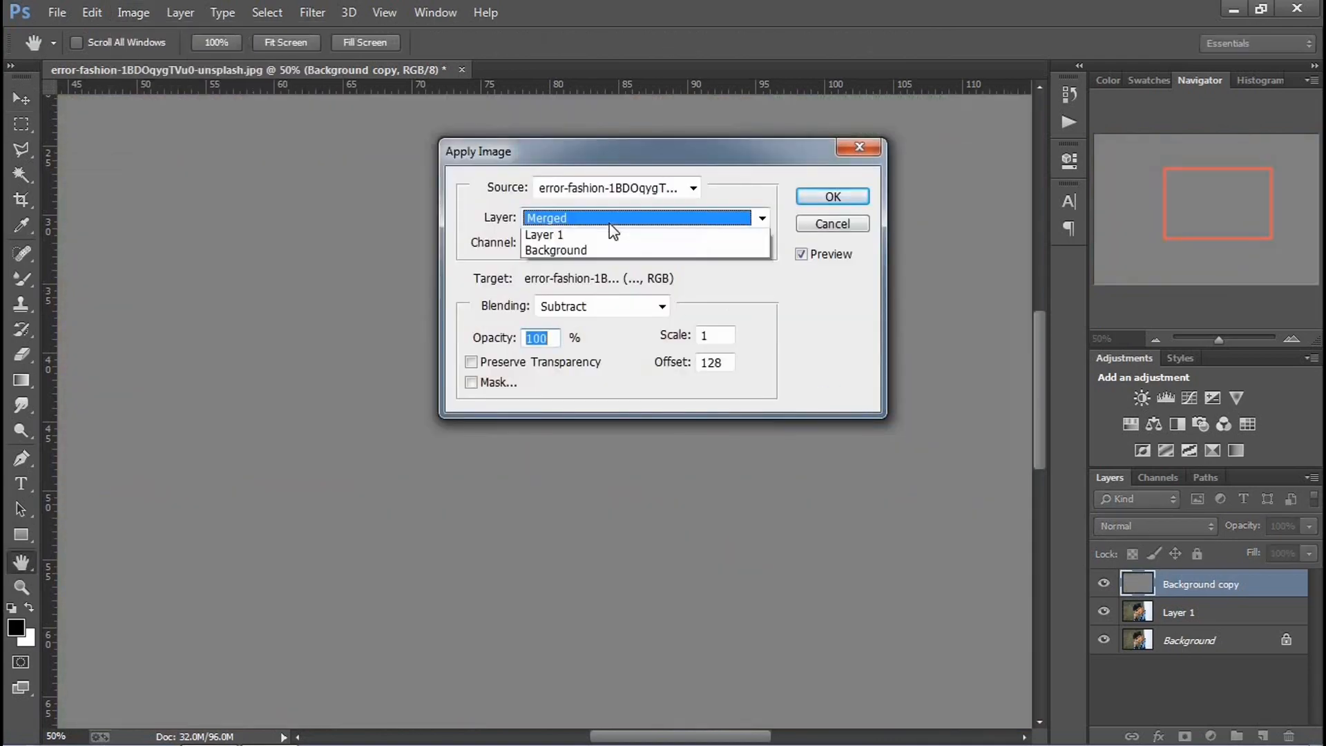
click(569, 281)
click(567, 306)
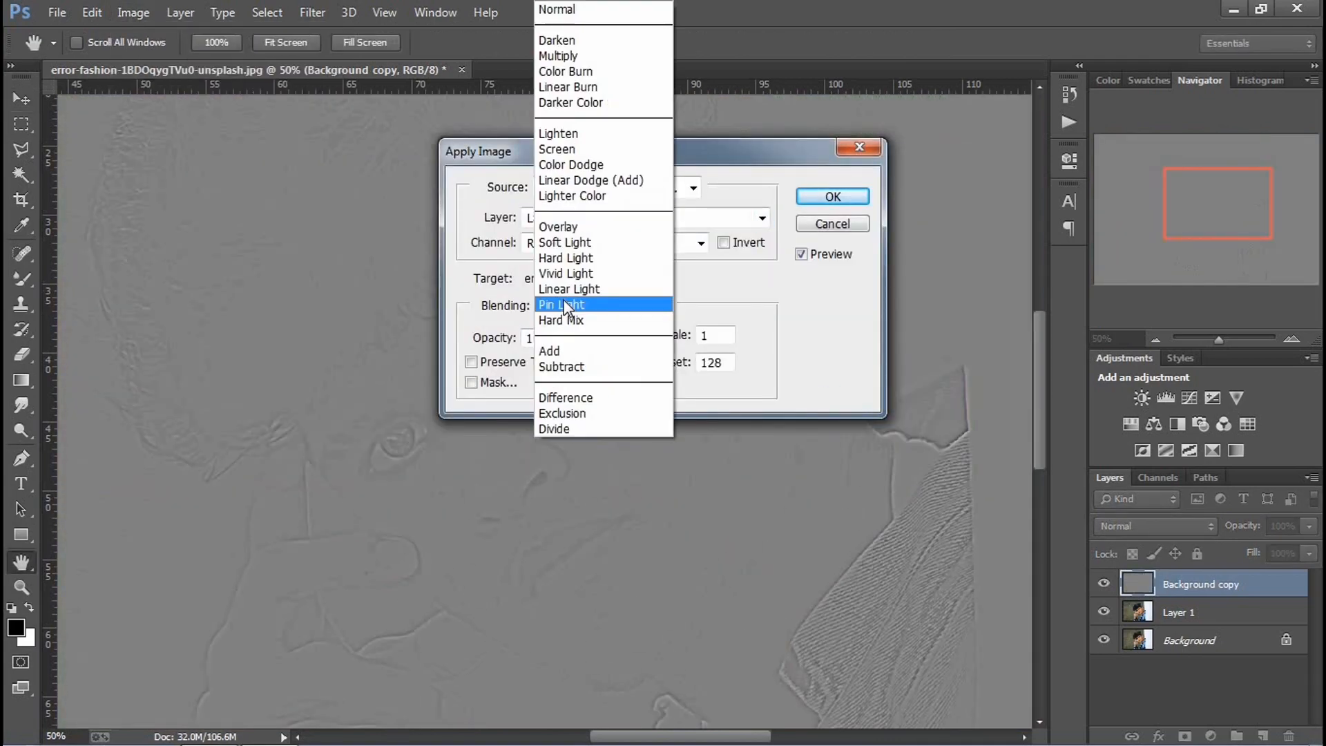
click(851, 198)
click(851, 197)
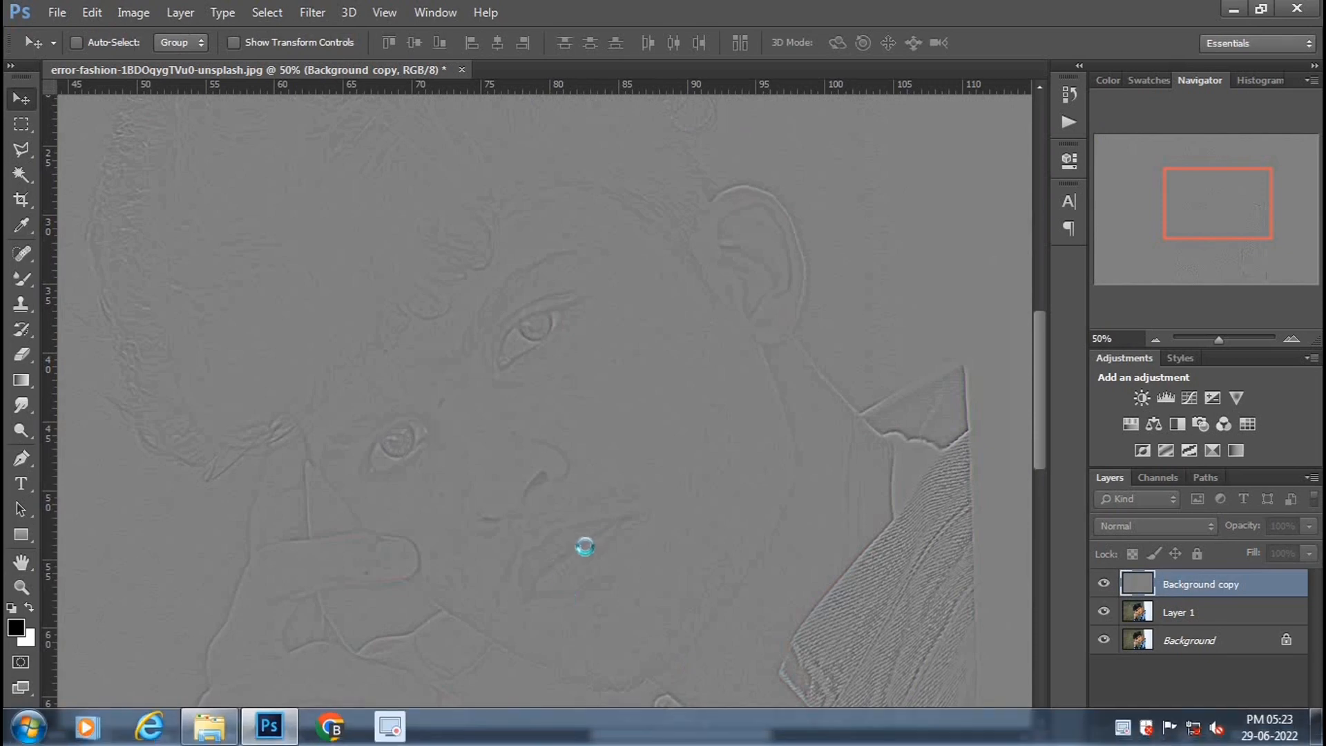
- Set the Background copy layer's blend mode to Linear Light and toggle its visibility to compare the image
click(1182, 525)
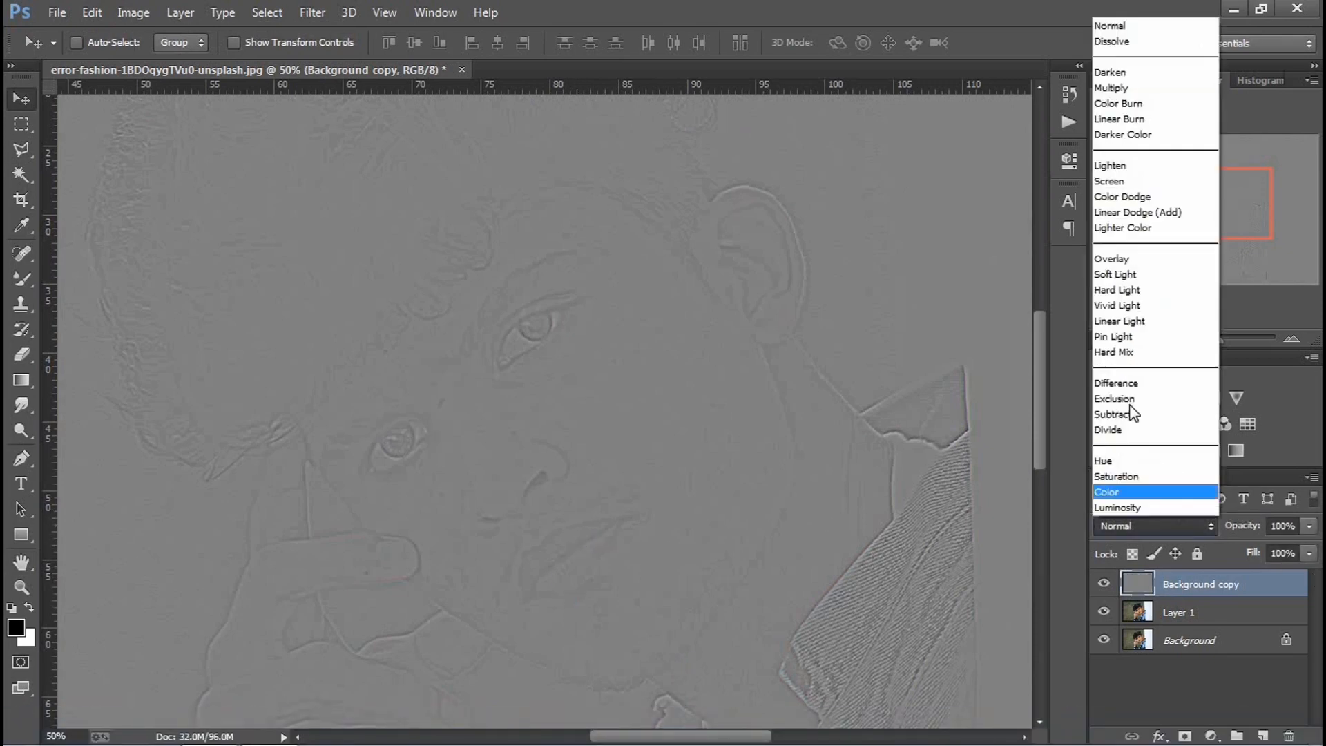
click(1120, 318)
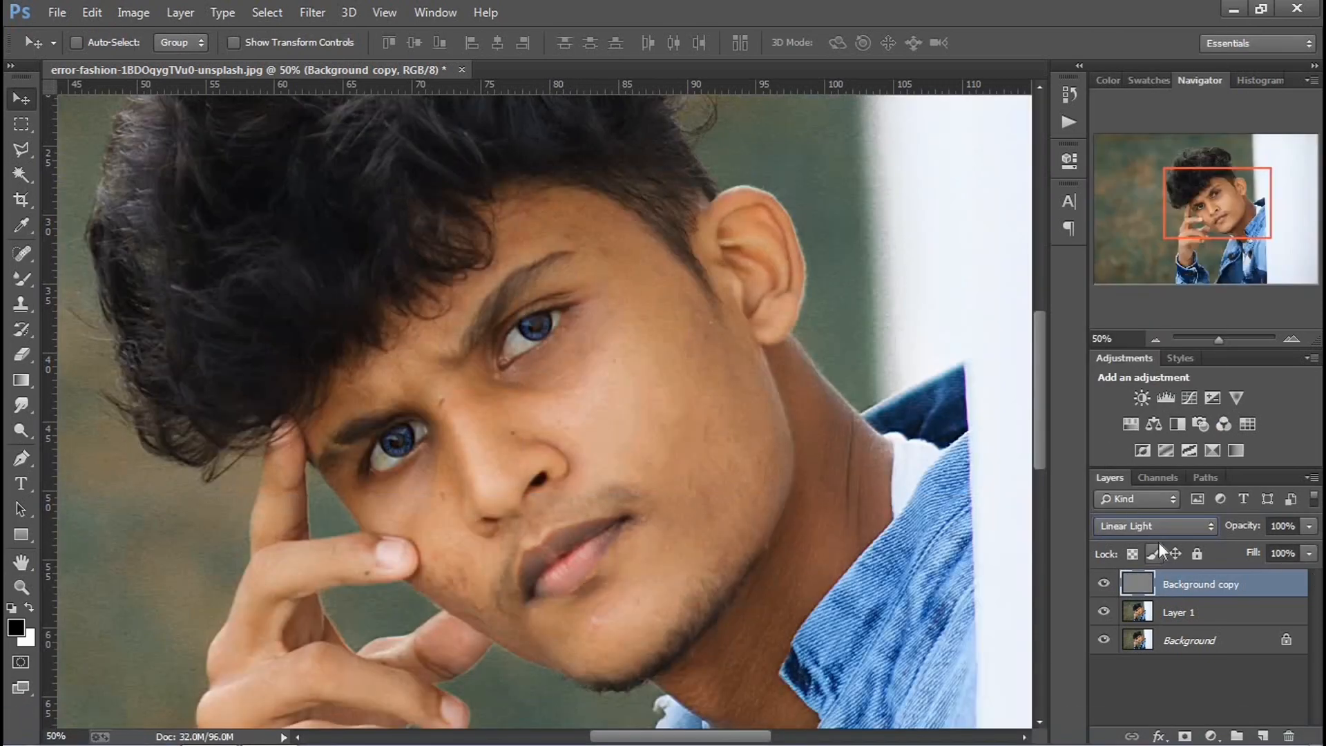
click(1103, 585)
click(1103, 584)
- Duplicate the Linear Light detail layer and merge both detail layers down into Layer 1
key(ctrl+j)
key(ctrl+minus)
key(ctrl+minus)
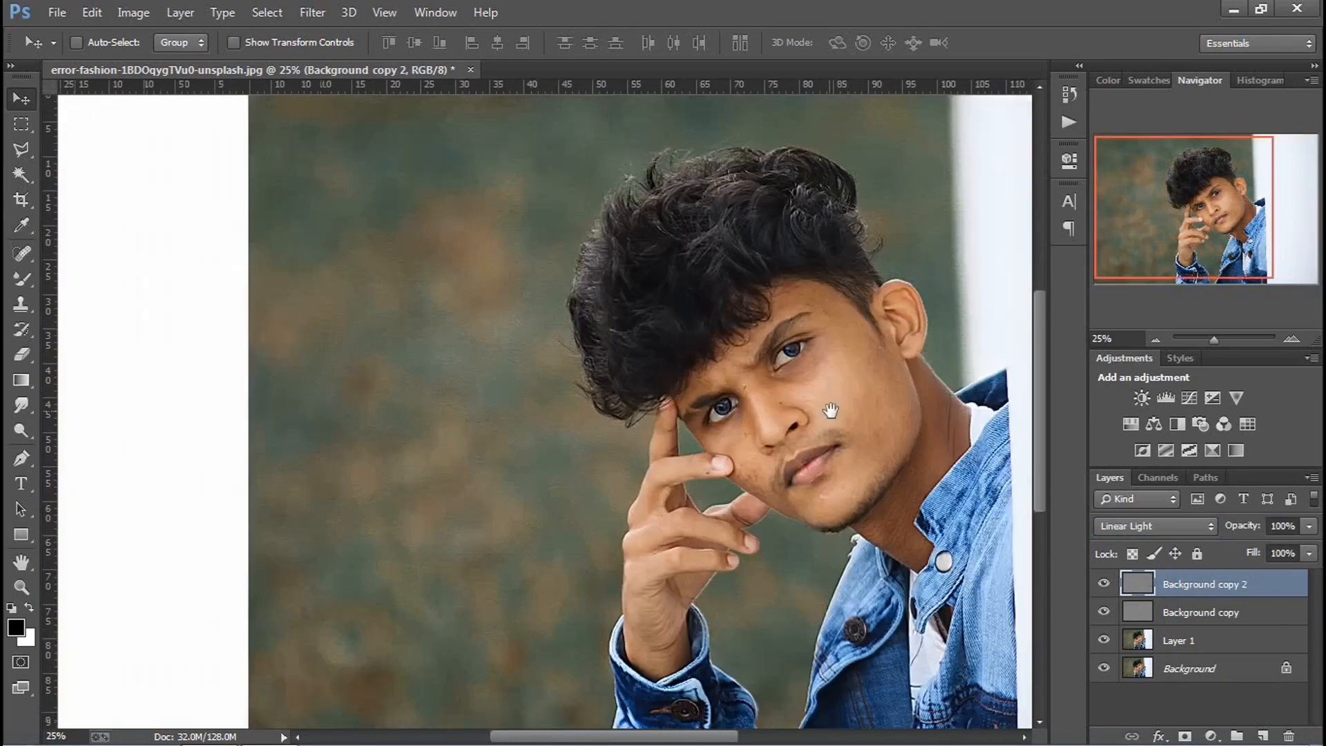
drag(831, 410, 717, 447)
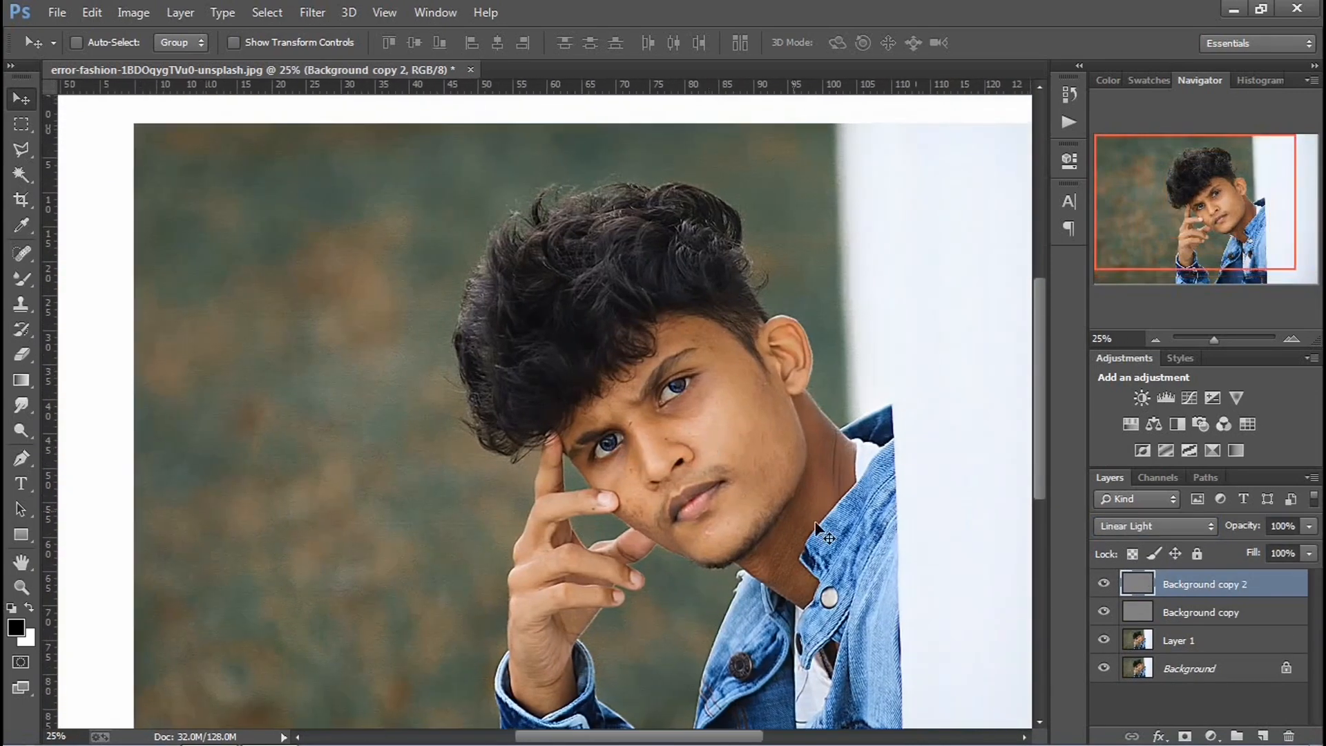
right_click(1194, 595)
click(865, 592)
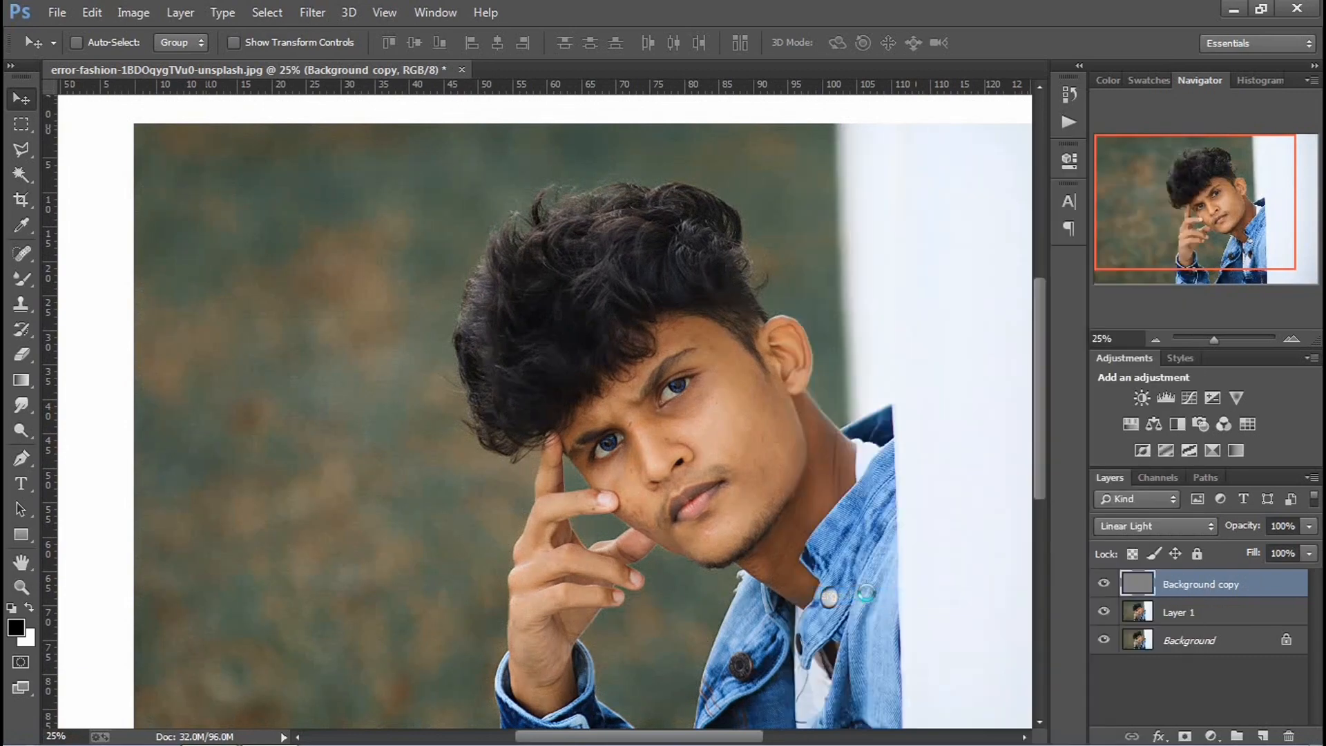
key(Delete)
- Duplicate Layer 1 and set the copy's blend mode to Linear Light
key(ctrl+j)
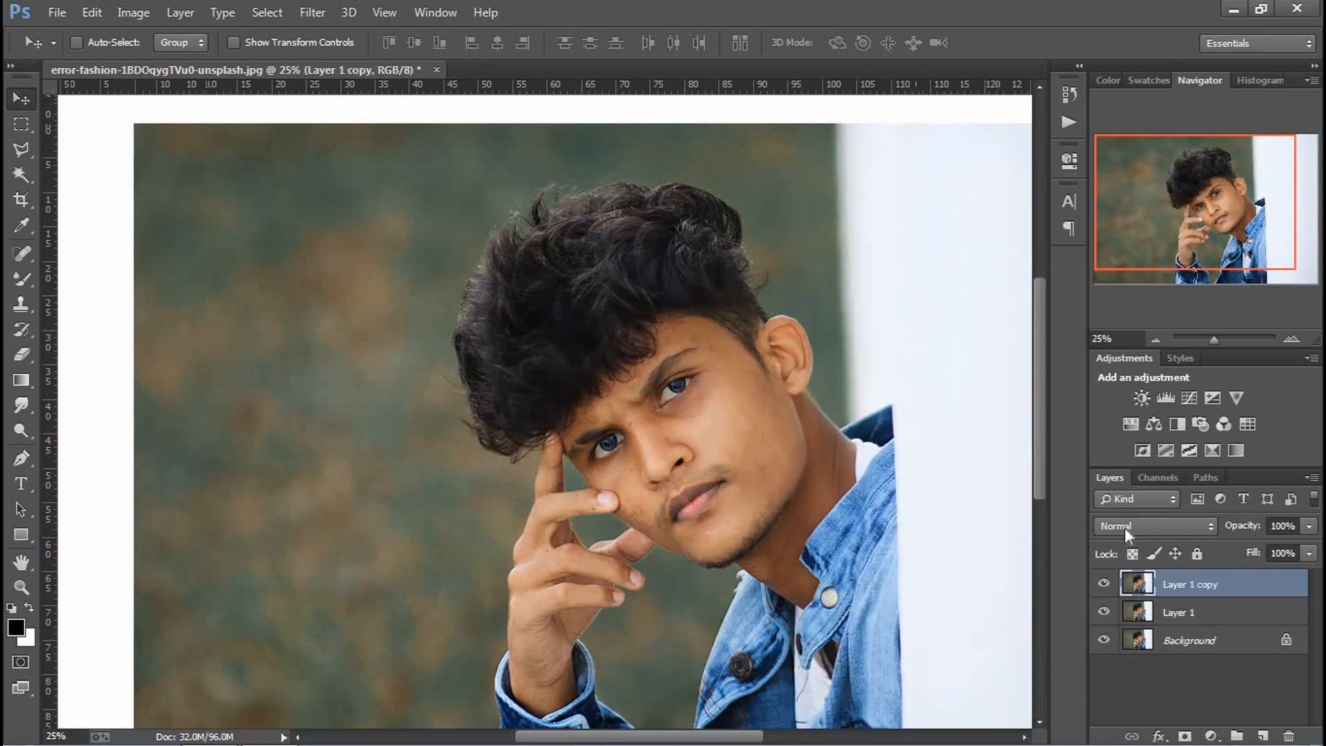
click(1124, 528)
click(1113, 319)
click(312, 12)
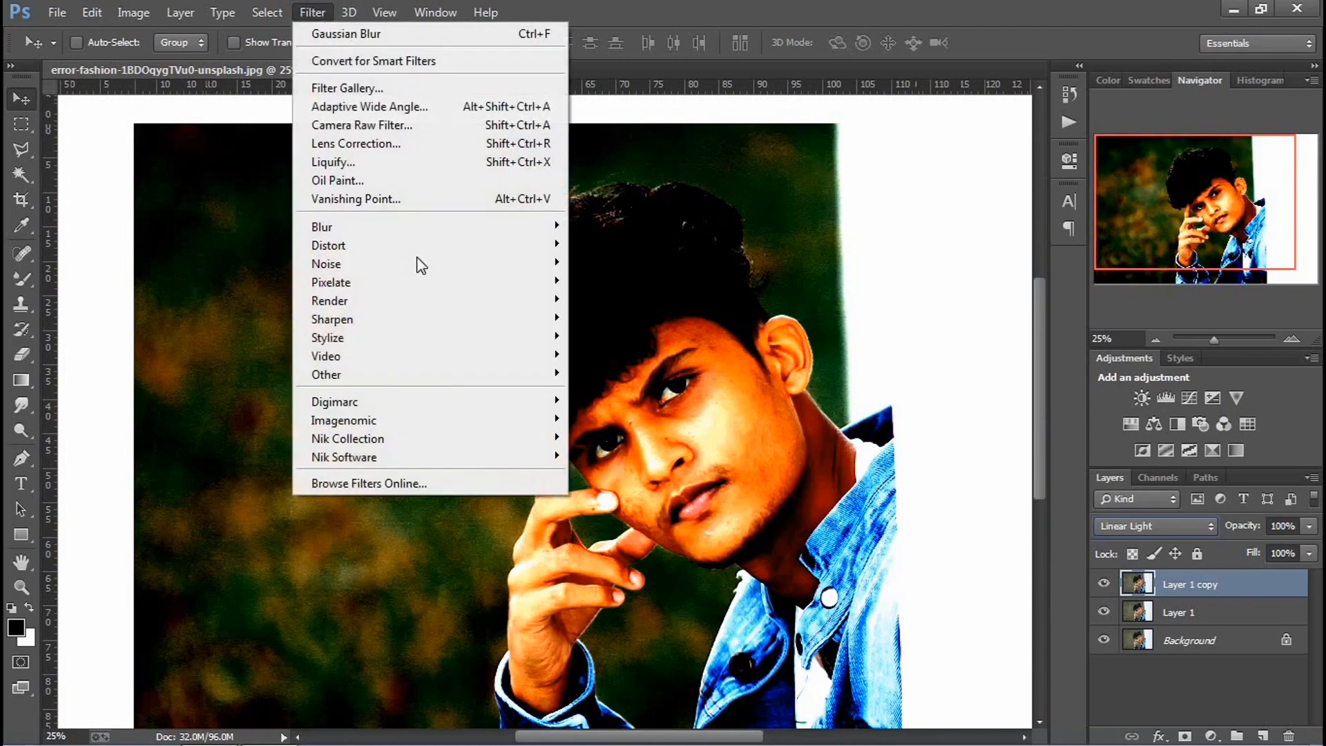
mouse_move(370, 377)
click(646, 404)
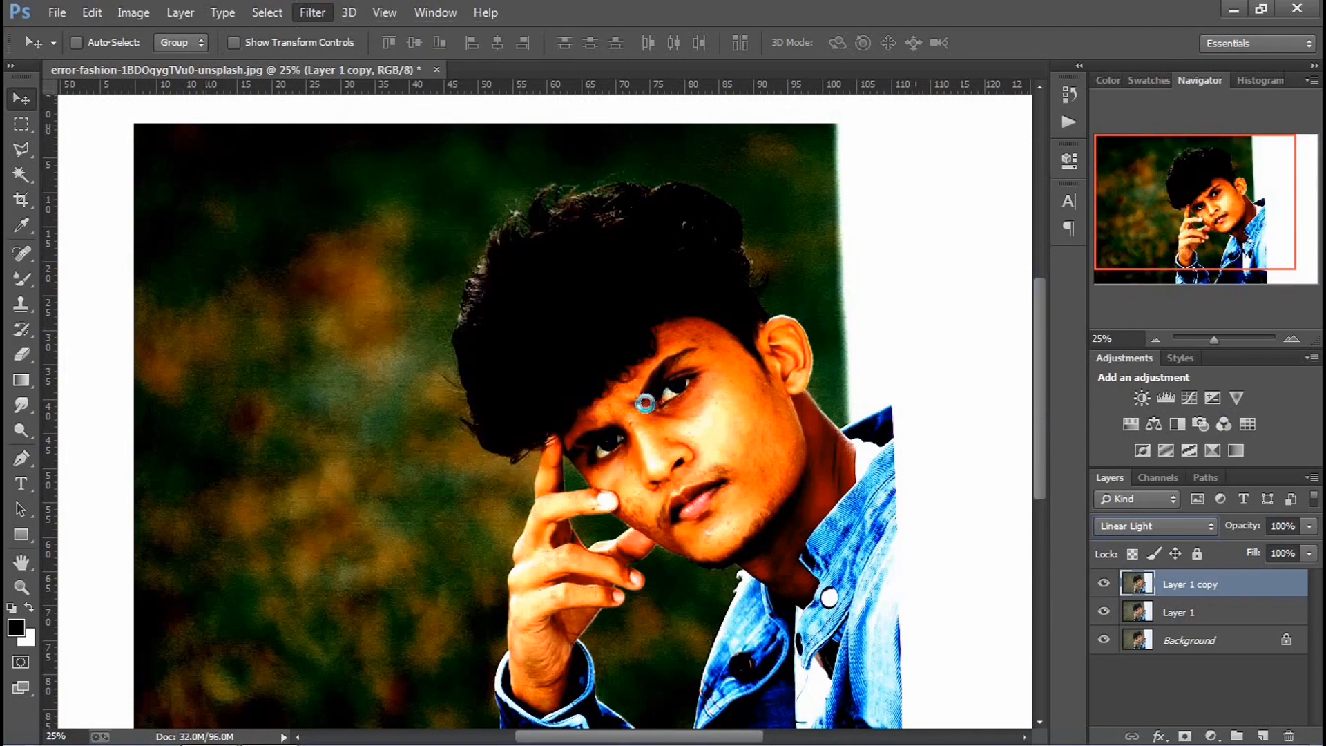
click(757, 189)
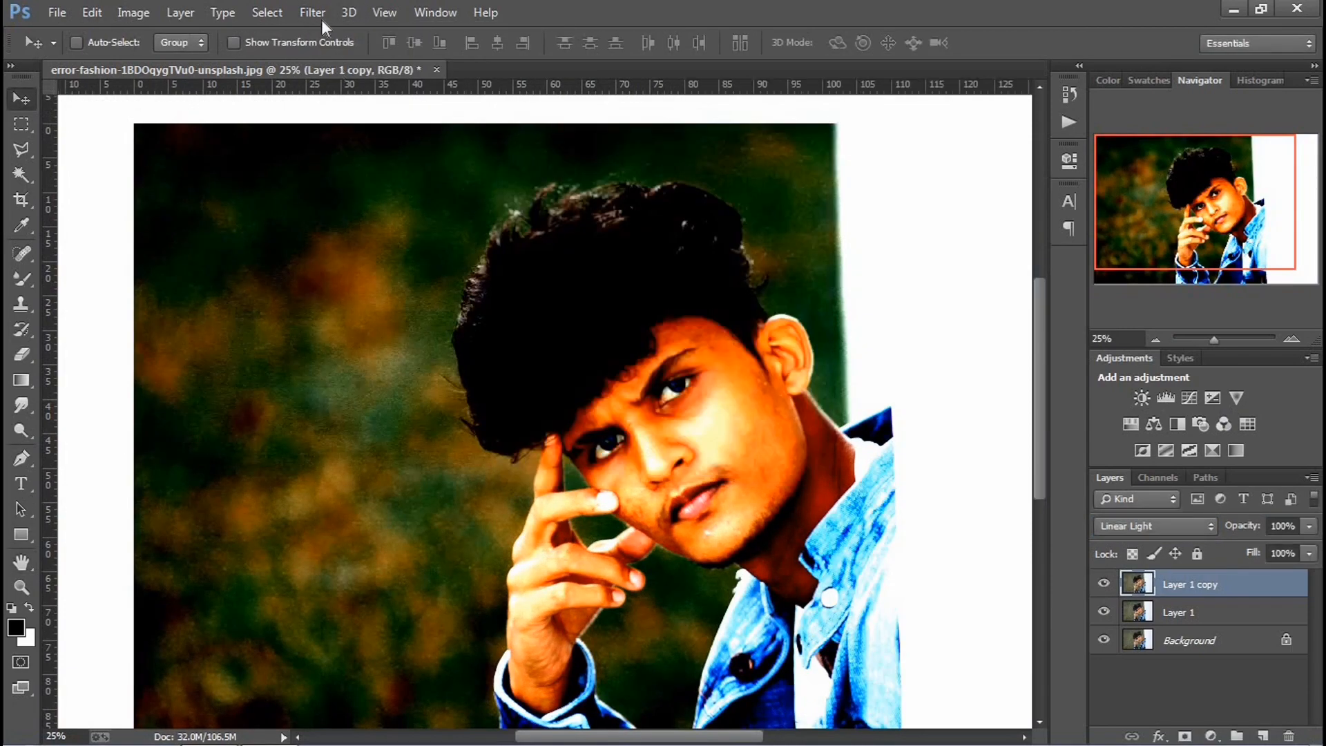
- Apply a High Pass filter with a radius of 2.2 pixels to the Layer 1 copy
click(312, 12)
mouse_move(361, 375)
click(598, 397)
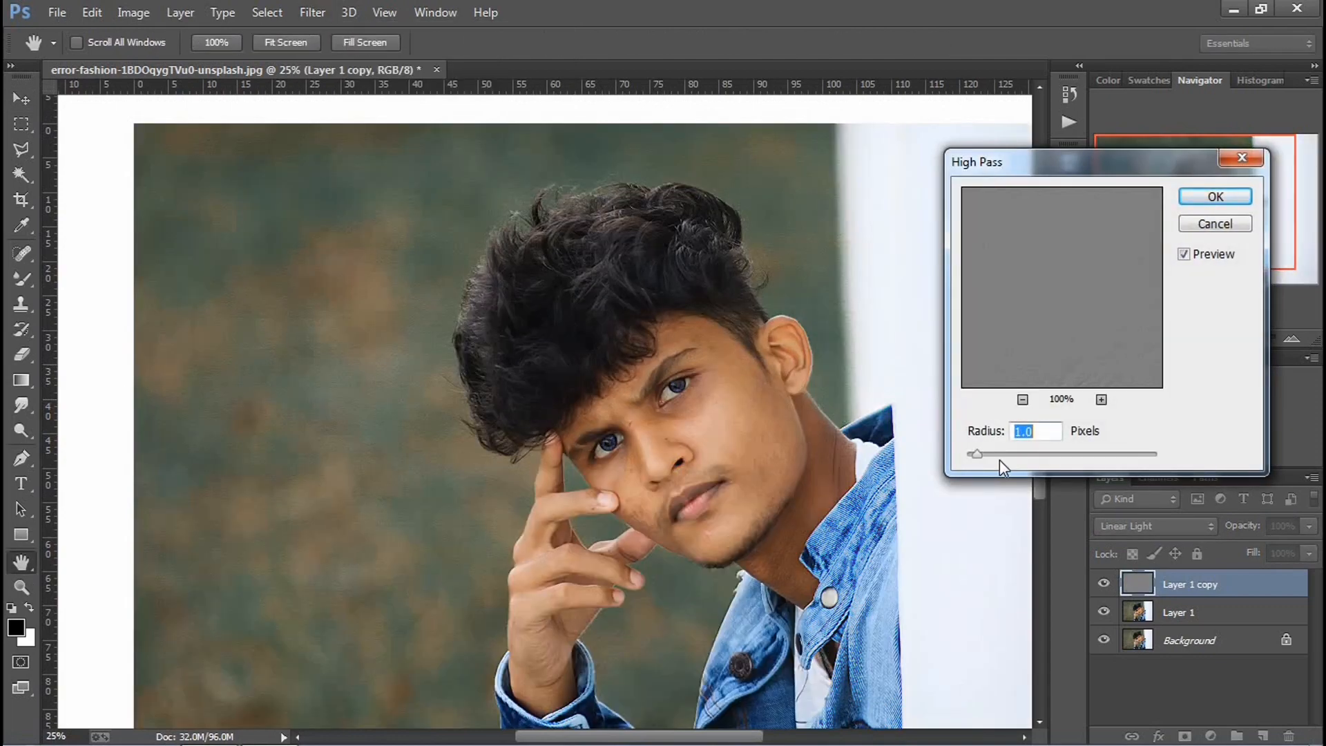
click(999, 453)
key(ctrl+plus)
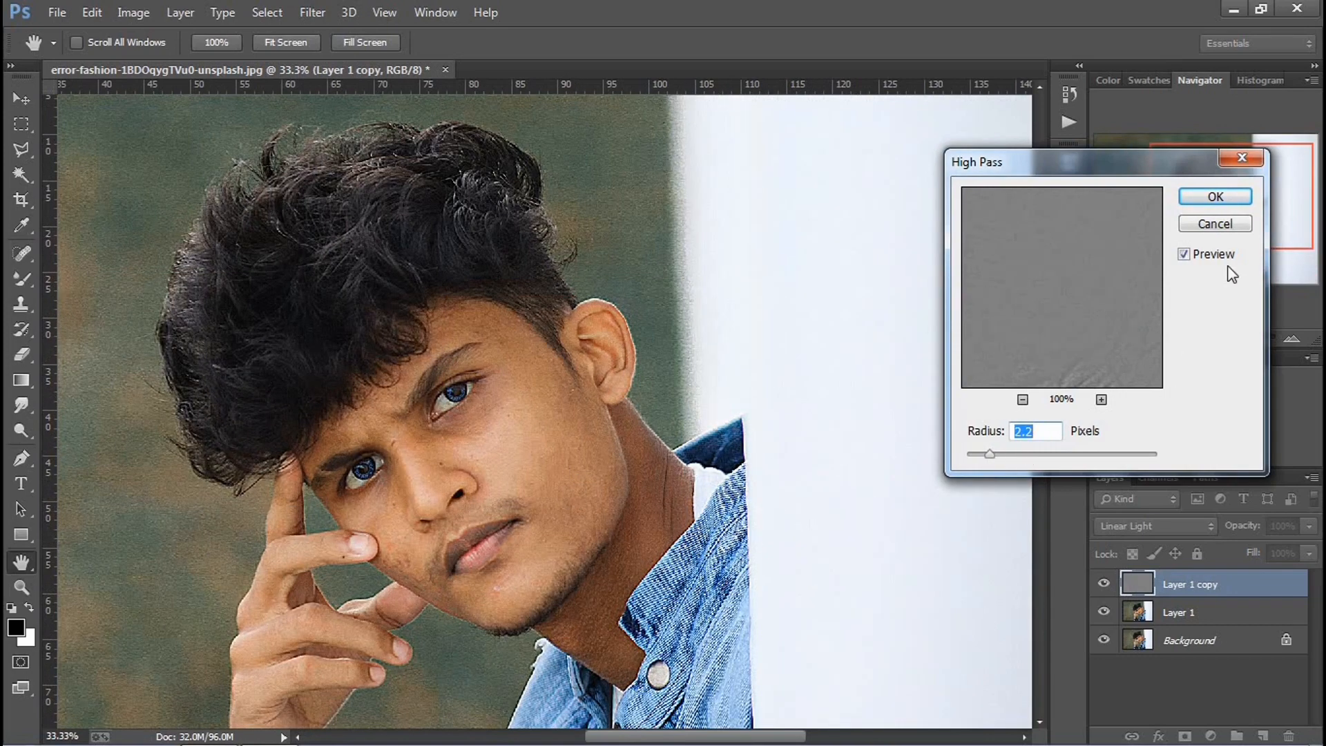
text(2.2)
click(1221, 202)
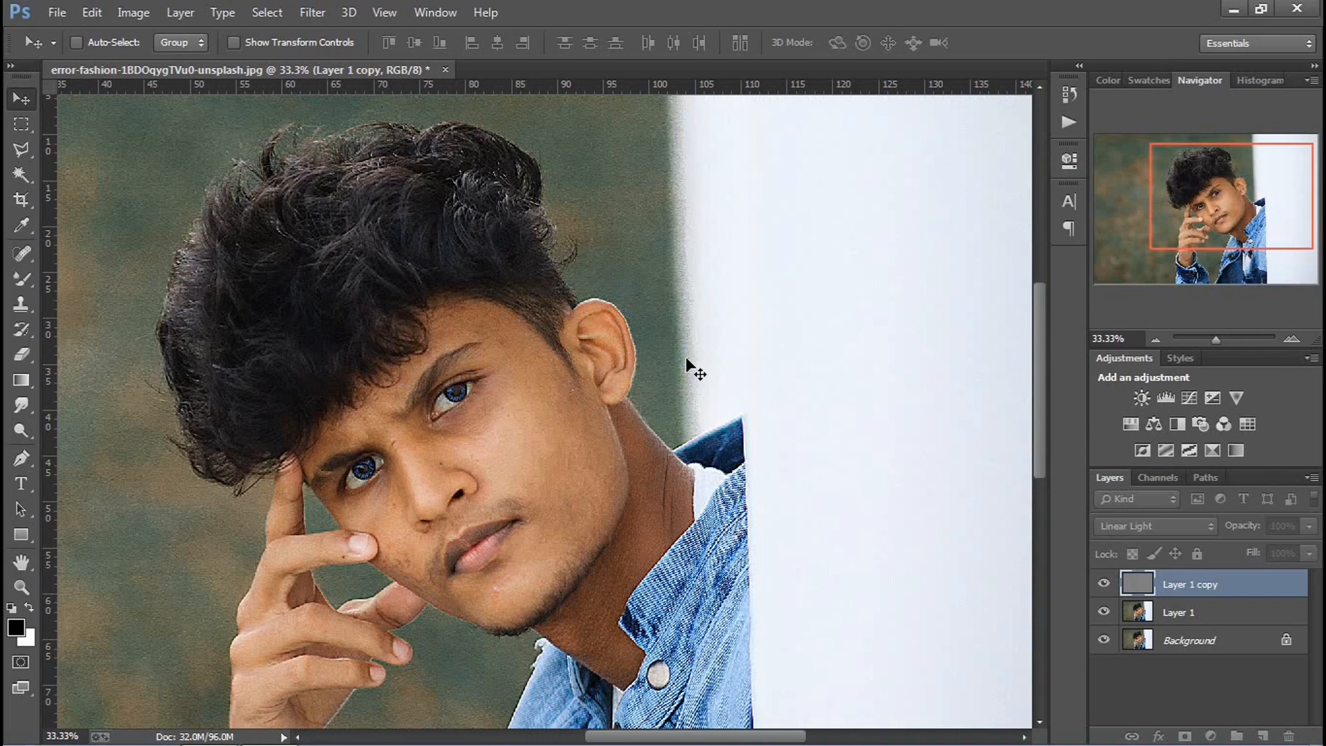
- Merge the Layer 1 copy down into Layer 1
key(ctrl+minus)
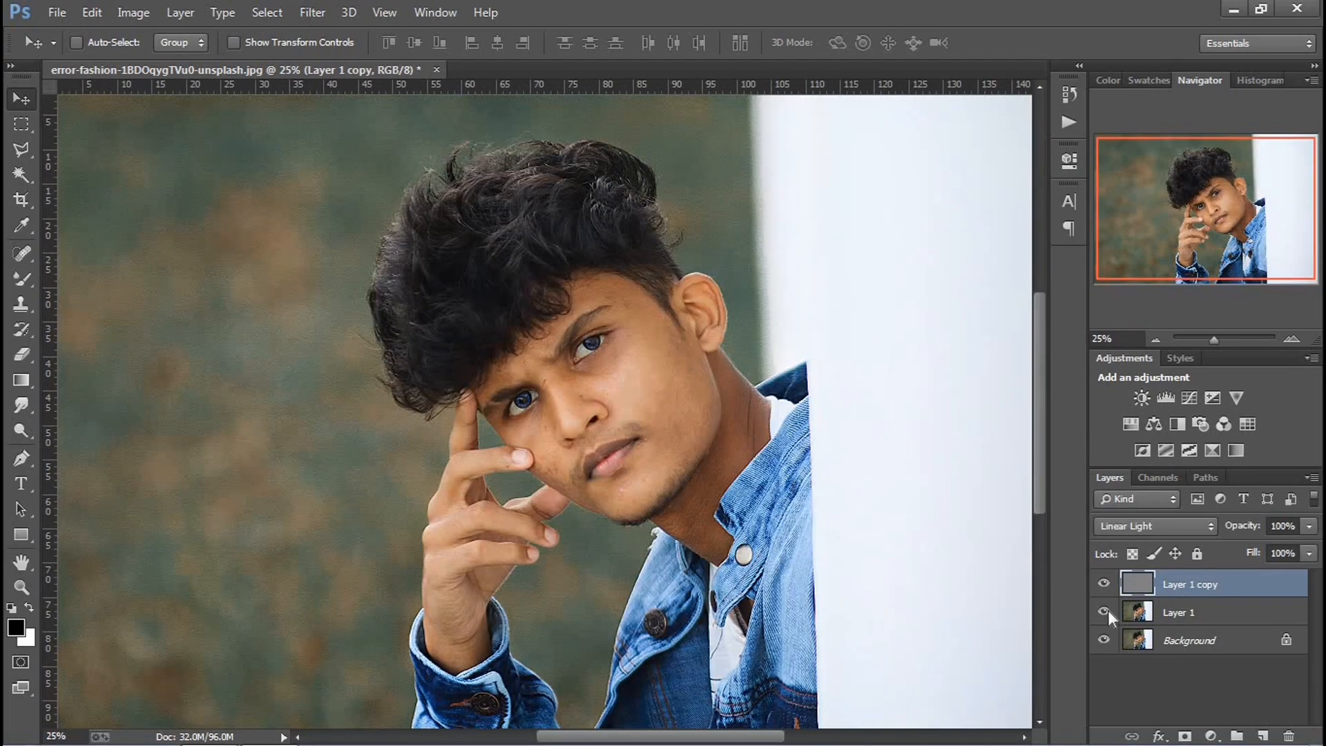
right_click(1108, 611)
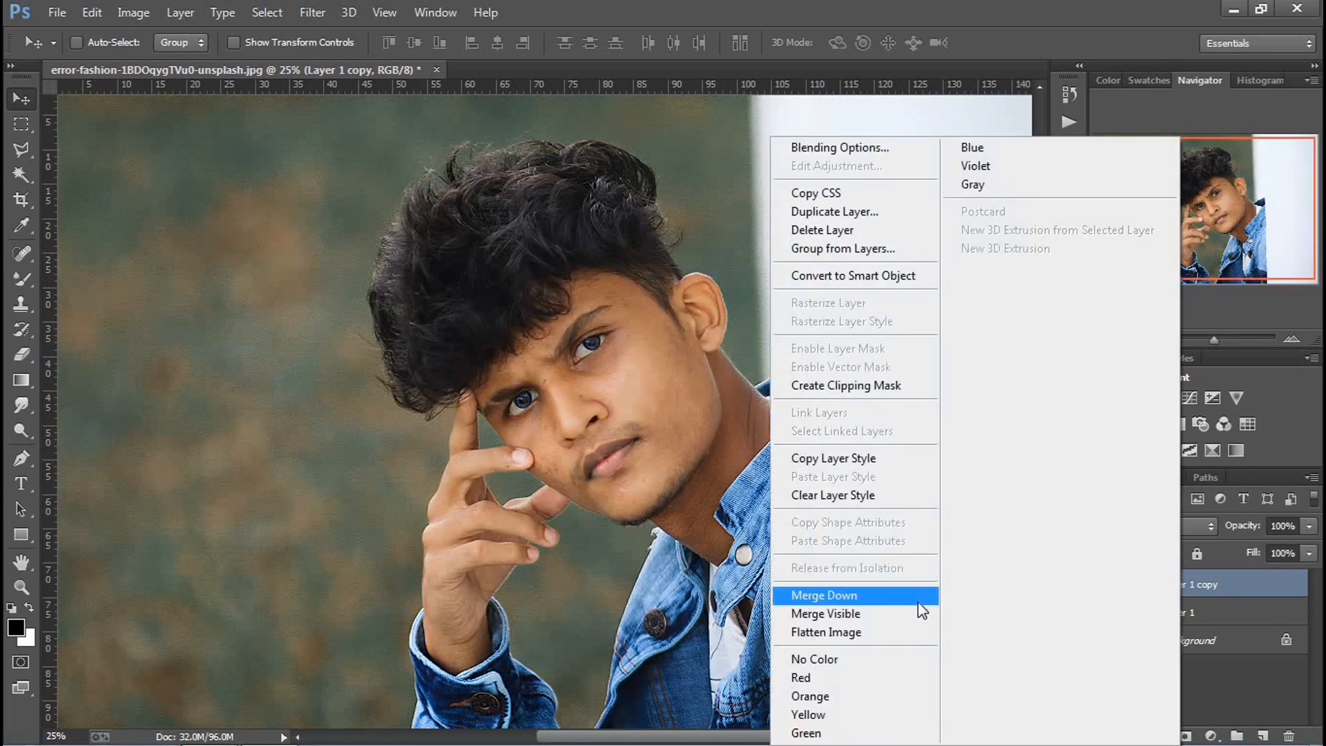
click(915, 601)
- Remove the blemishes between the eyebrows and on the nose with the Spot Healing Brush at size 35
click(22, 254)
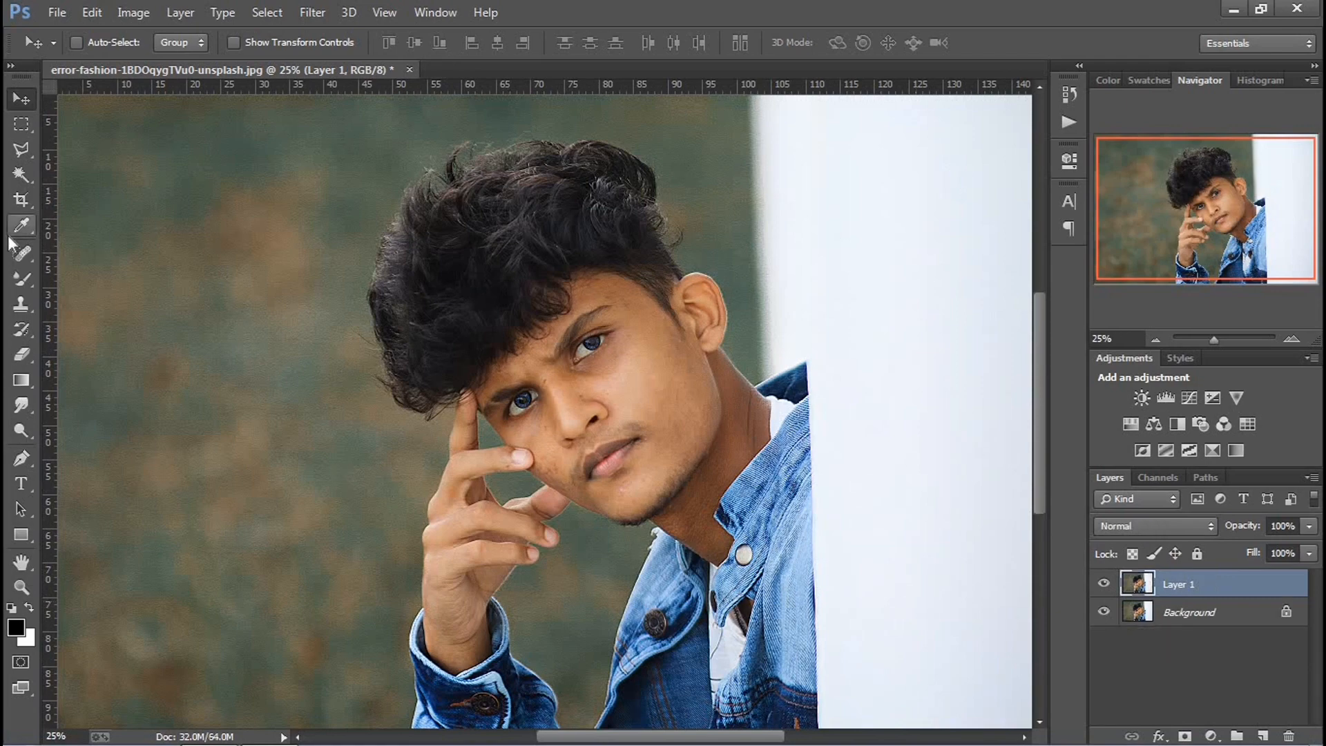
key(ctrl+plus)
key(ctrl+plus)
key(ctrl+plus)
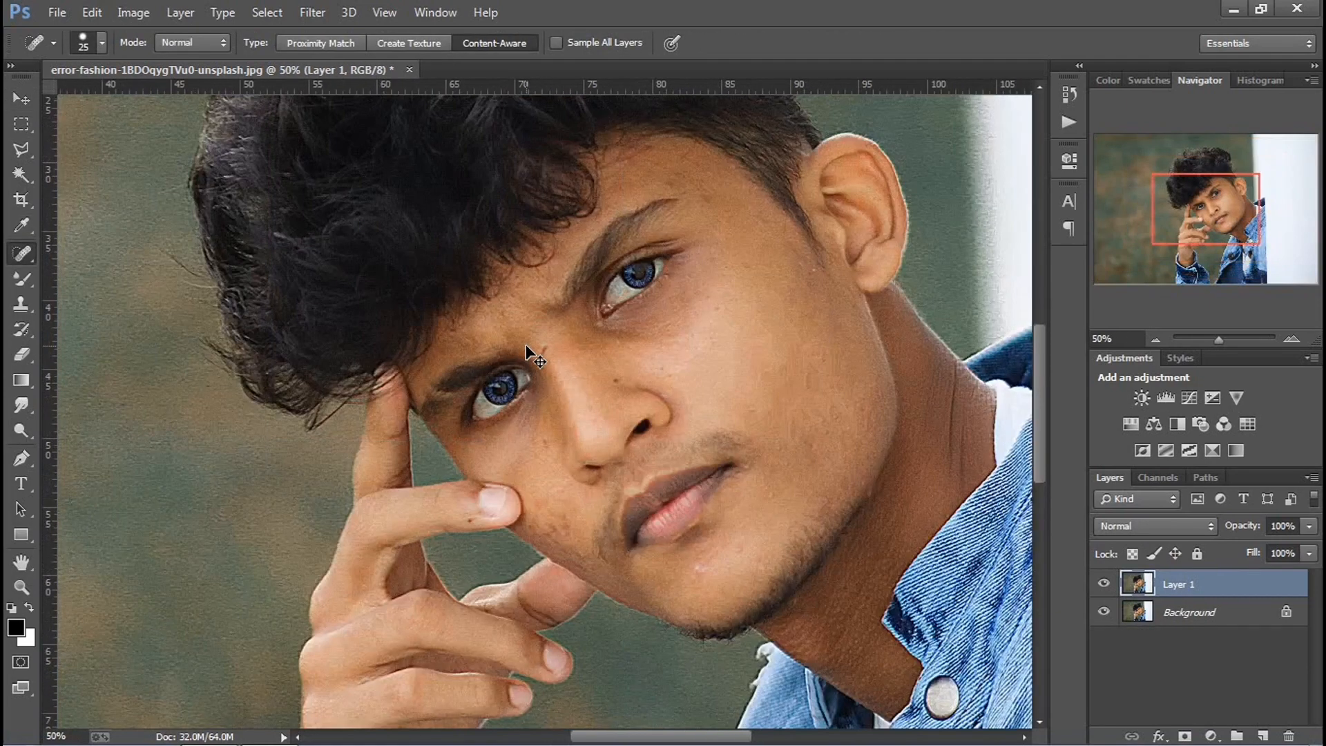
key(bracketright)
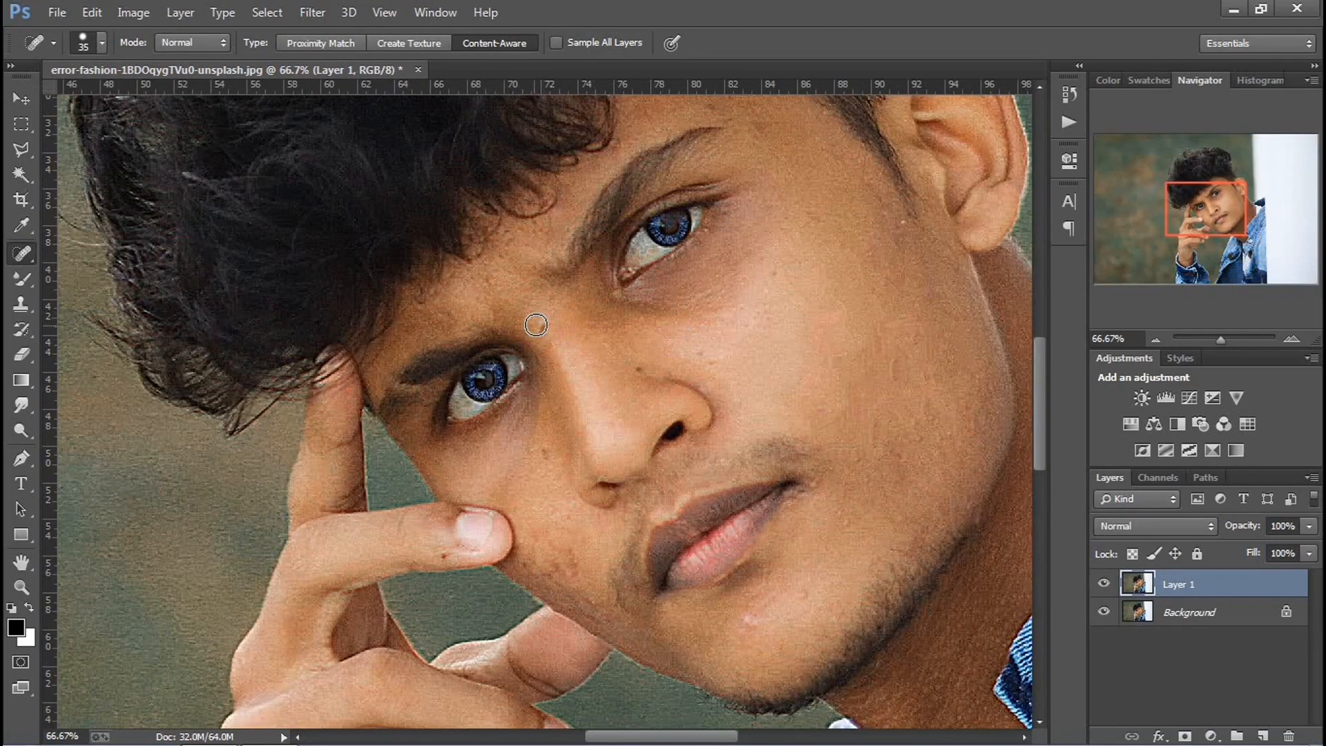
click(538, 323)
click(642, 363)
click(639, 368)
- Heal the spots beside the nose and on the lower cheek near the fingers
click(541, 454)
drag(569, 568, 570, 584)
click(560, 547)
click(588, 587)
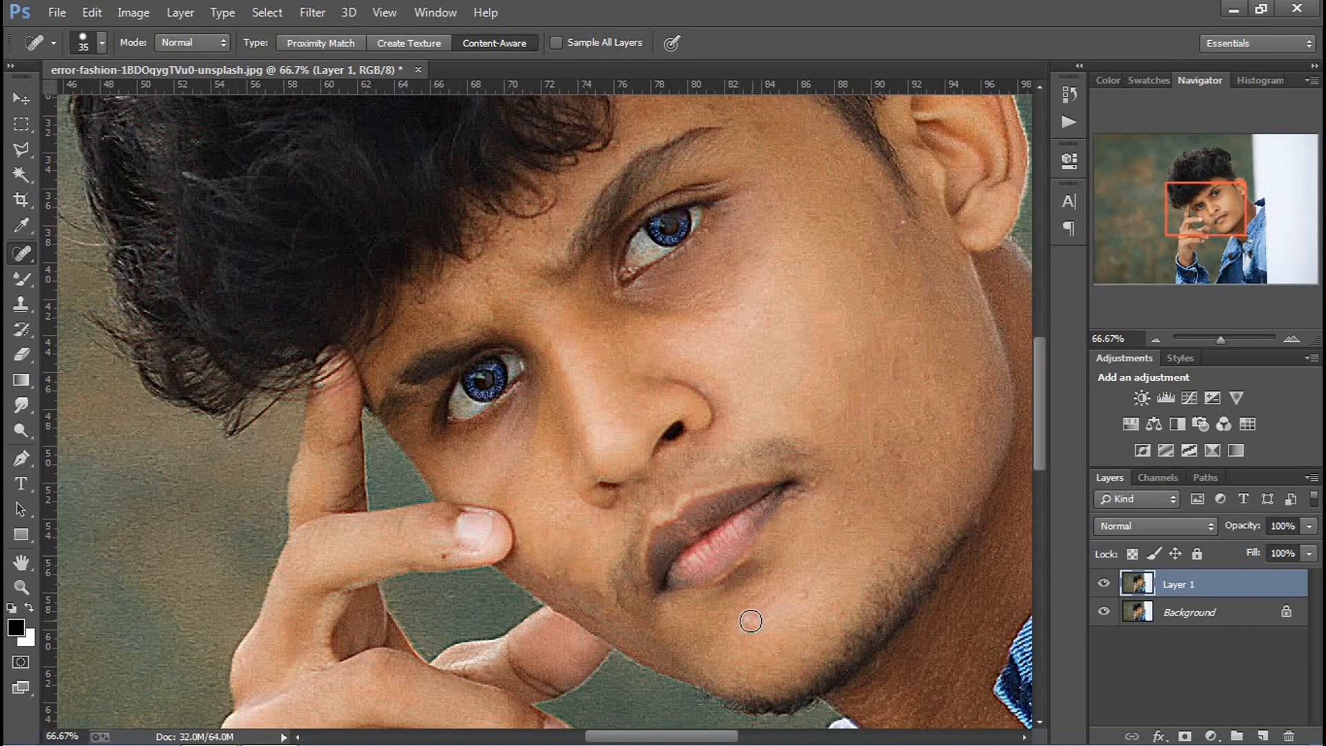
- Heal the remaining spots on the chin and on the forehead above the eyebrow
click(751, 621)
click(802, 590)
scroll(643, 495, up, 2)
click(490, 358)
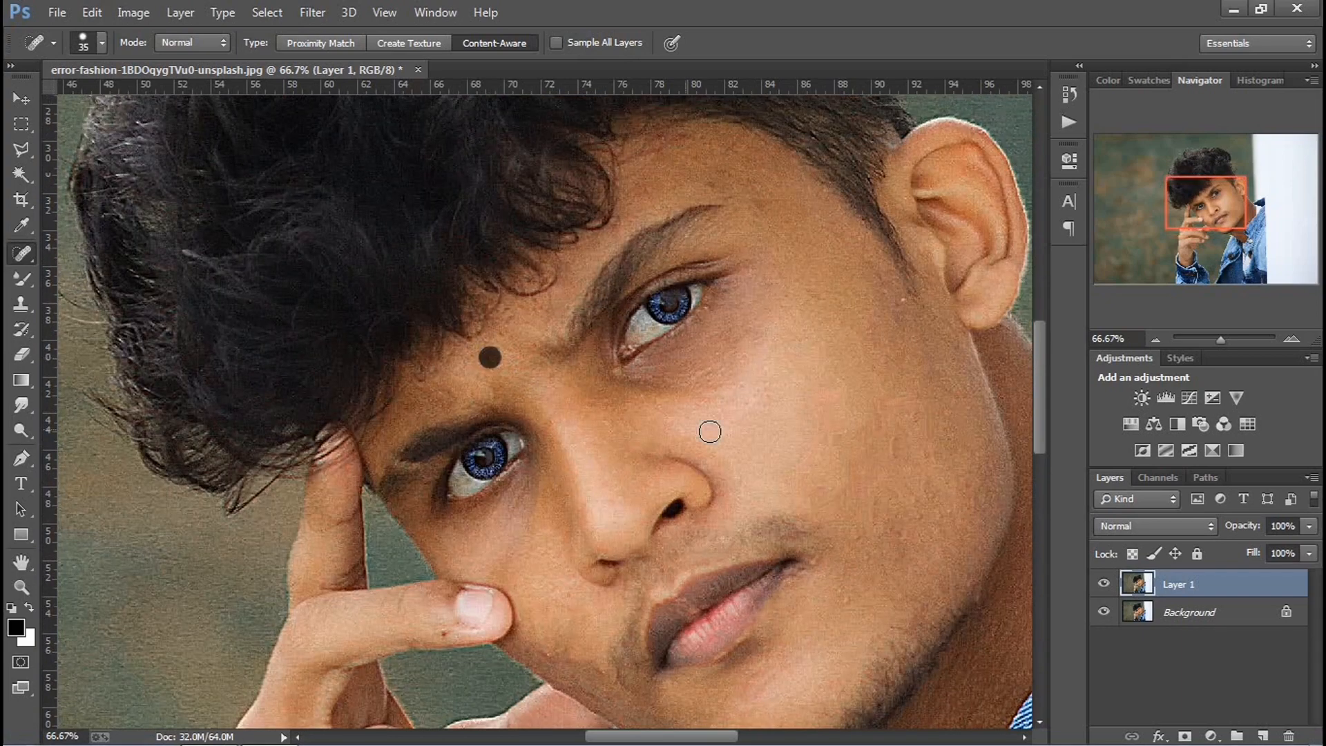
- Run the Glamour Skin action from the EB-Skin Retouch action set on Layer 1
key(ctrl+minus)
key(ctrl+minus)
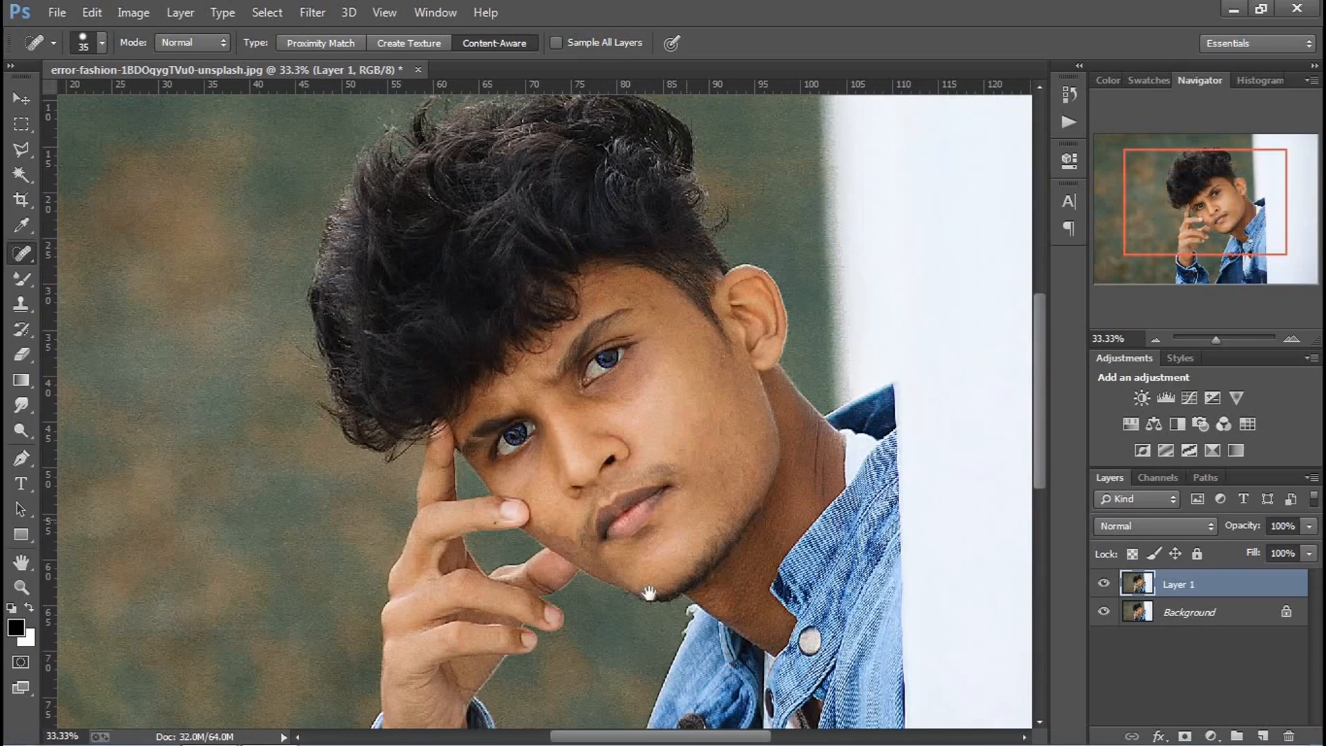
drag(648, 592, 816, 566)
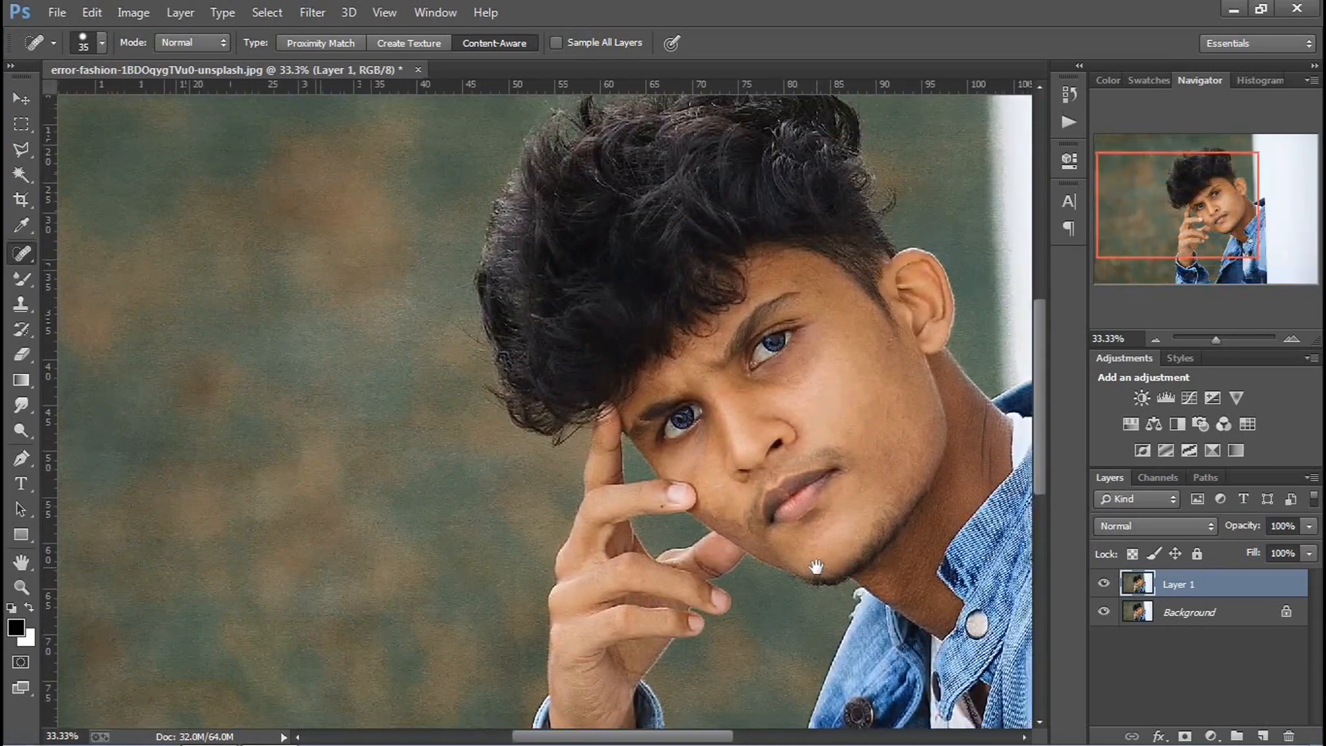
key(ctrl+minus)
key(ctrl+plus)
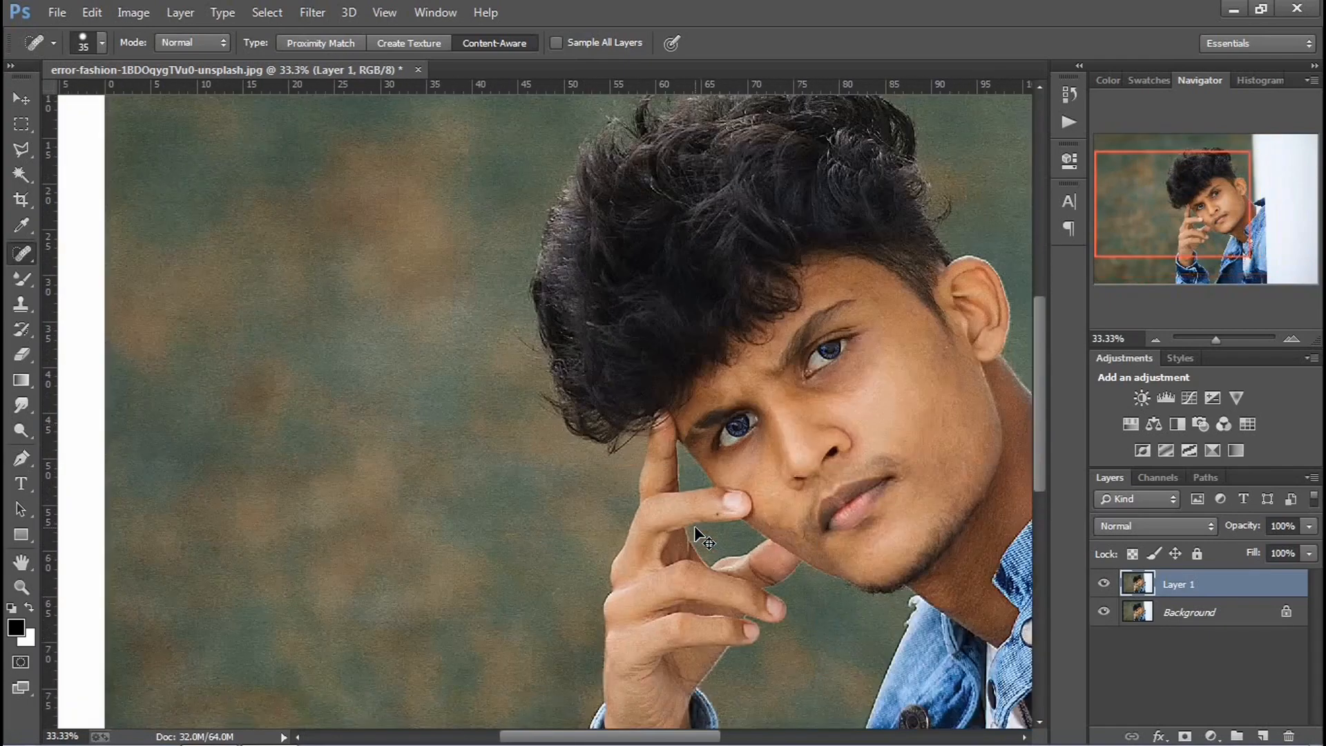
click(1063, 127)
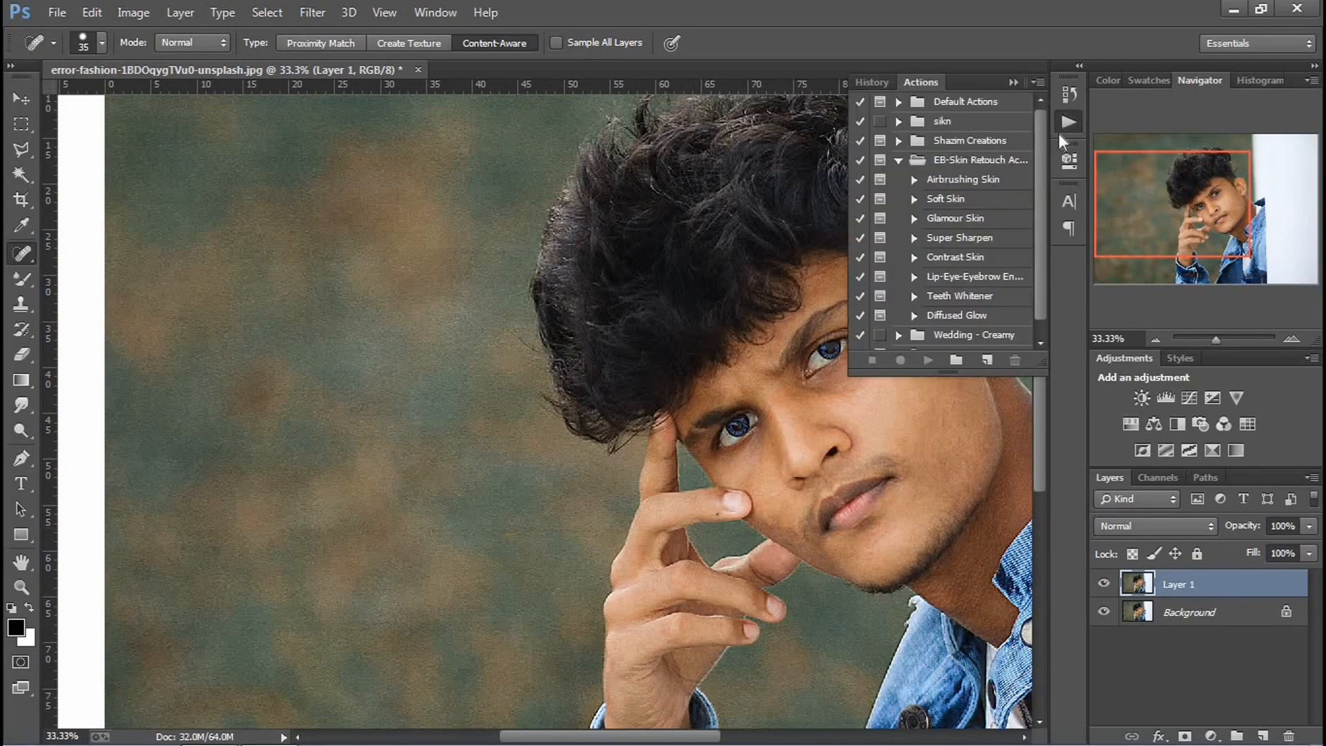
click(957, 219)
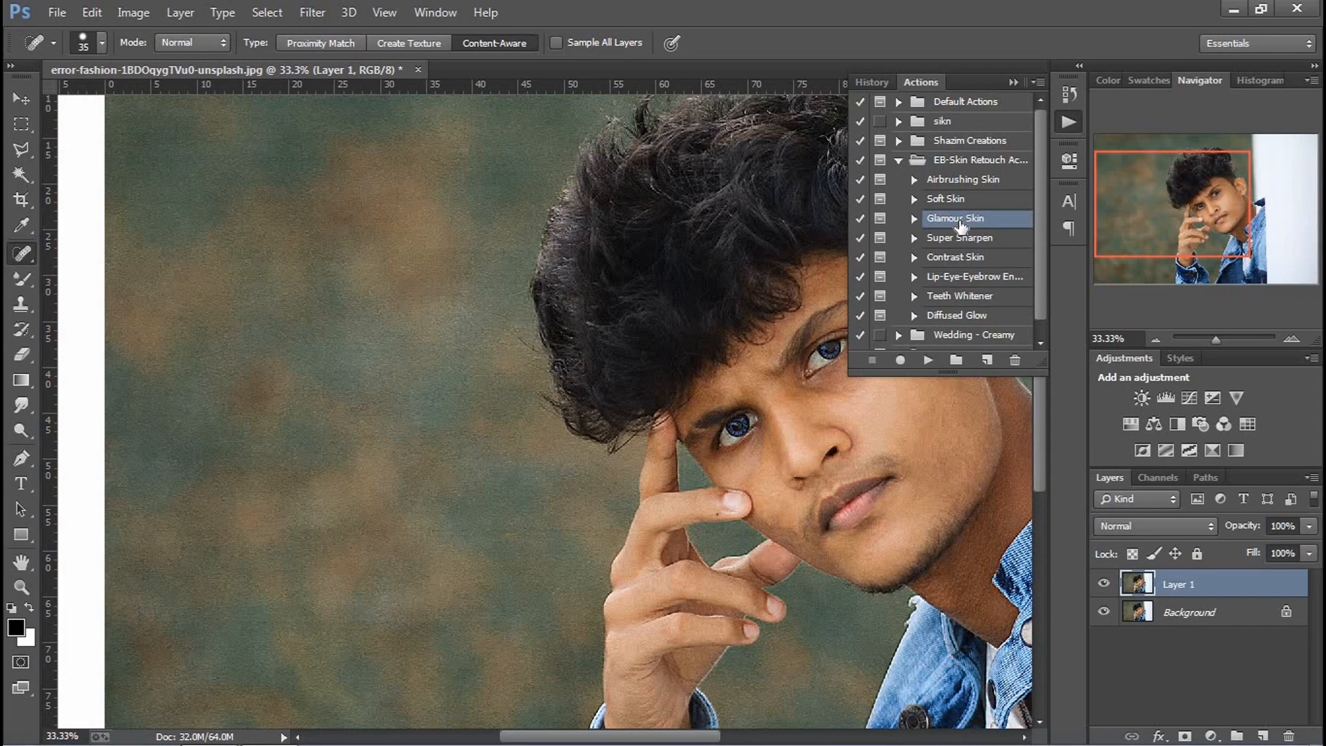
click(927, 360)
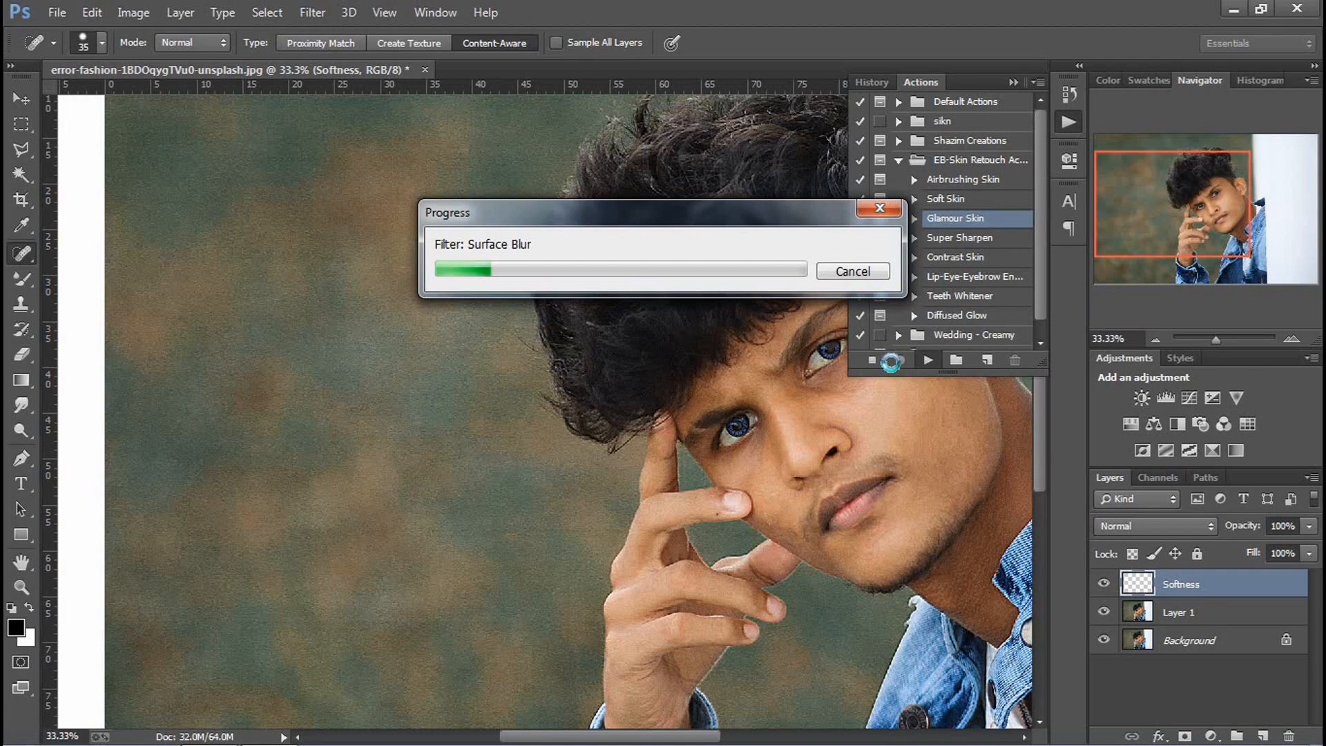
- Paint white on the Skin Airbrushing group mask over the cheeks and nose with a soft 101 px brush
click(671, 310)
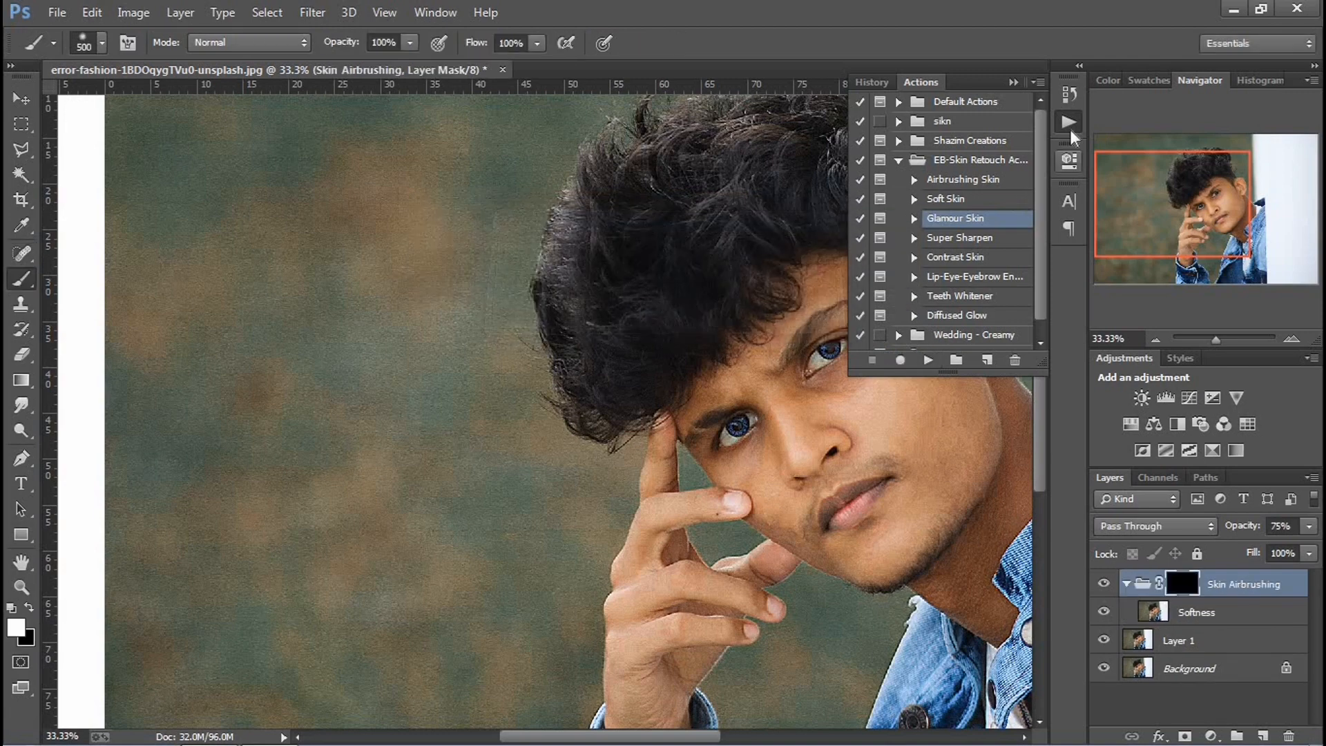
click(1014, 81)
key(ctrl+plus)
key(ctrl+plus)
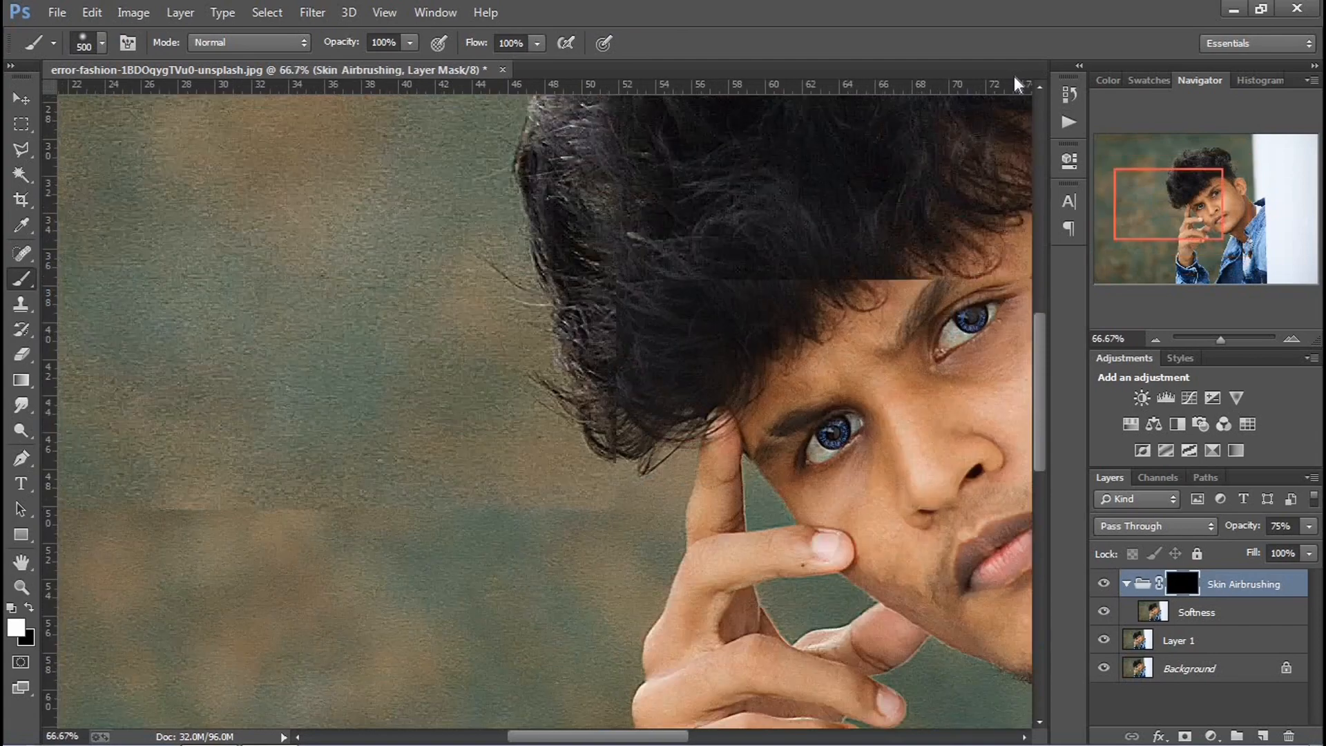
drag(521, 455, 487, 461)
right_click(907, 490)
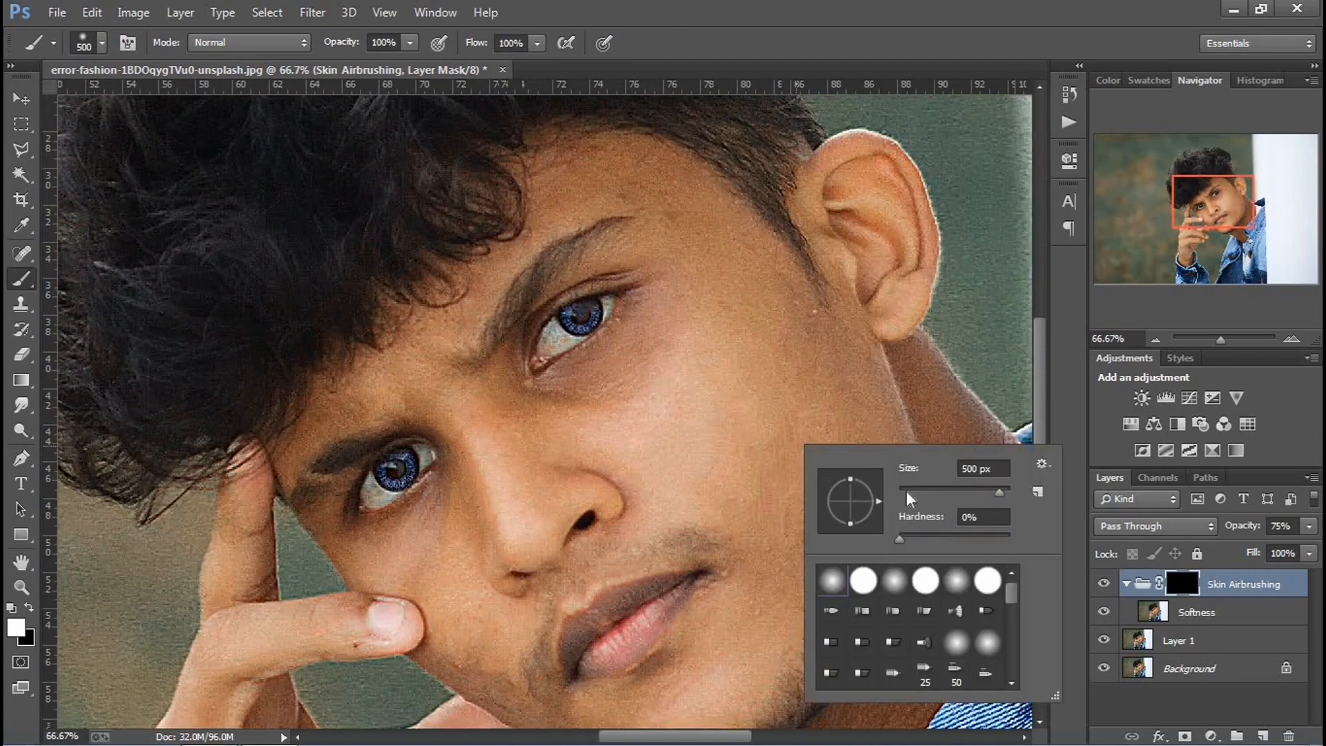
double_click(981, 468)
text(101)
key(Return)
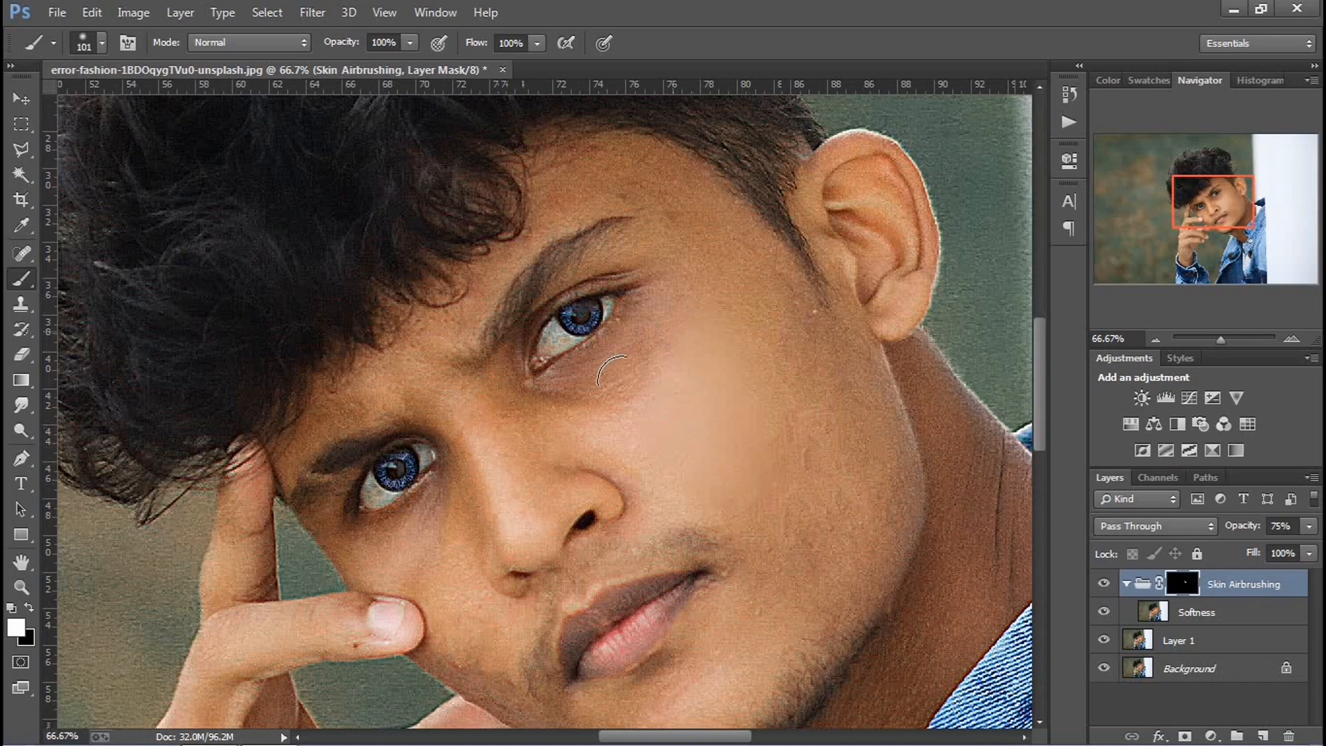
mouse_move(624, 399)
mouse_down()
mouse_move(557, 407)
mouse_move(576, 449)
mouse_move(525, 418)
mouse_move(508, 503)
mouse_up()
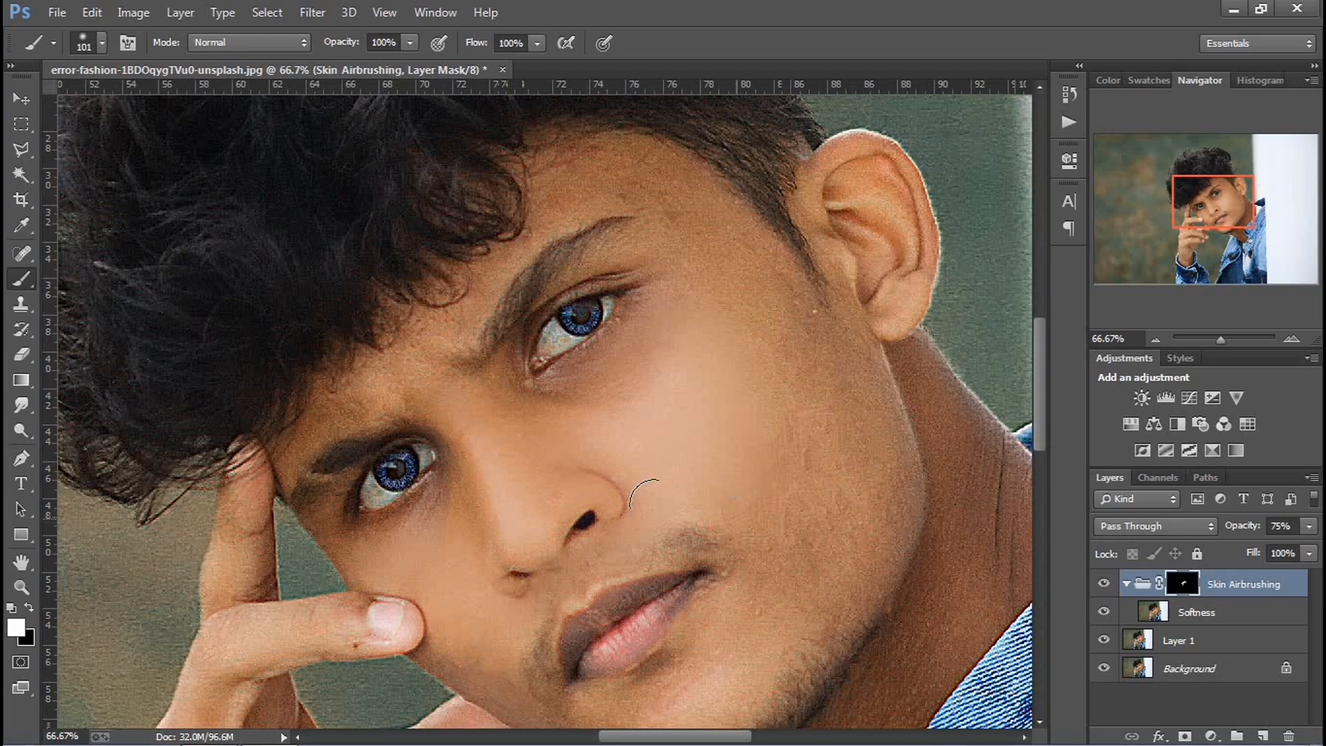
- Paint the Skin Airbrushing mask over the forehead, outer cheek, jaw and chin to smooth the rest of the face
mouse_move(471, 394)
mouse_down()
mouse_move(394, 367)
mouse_move(280, 461)
mouse_move(397, 361)
mouse_up()
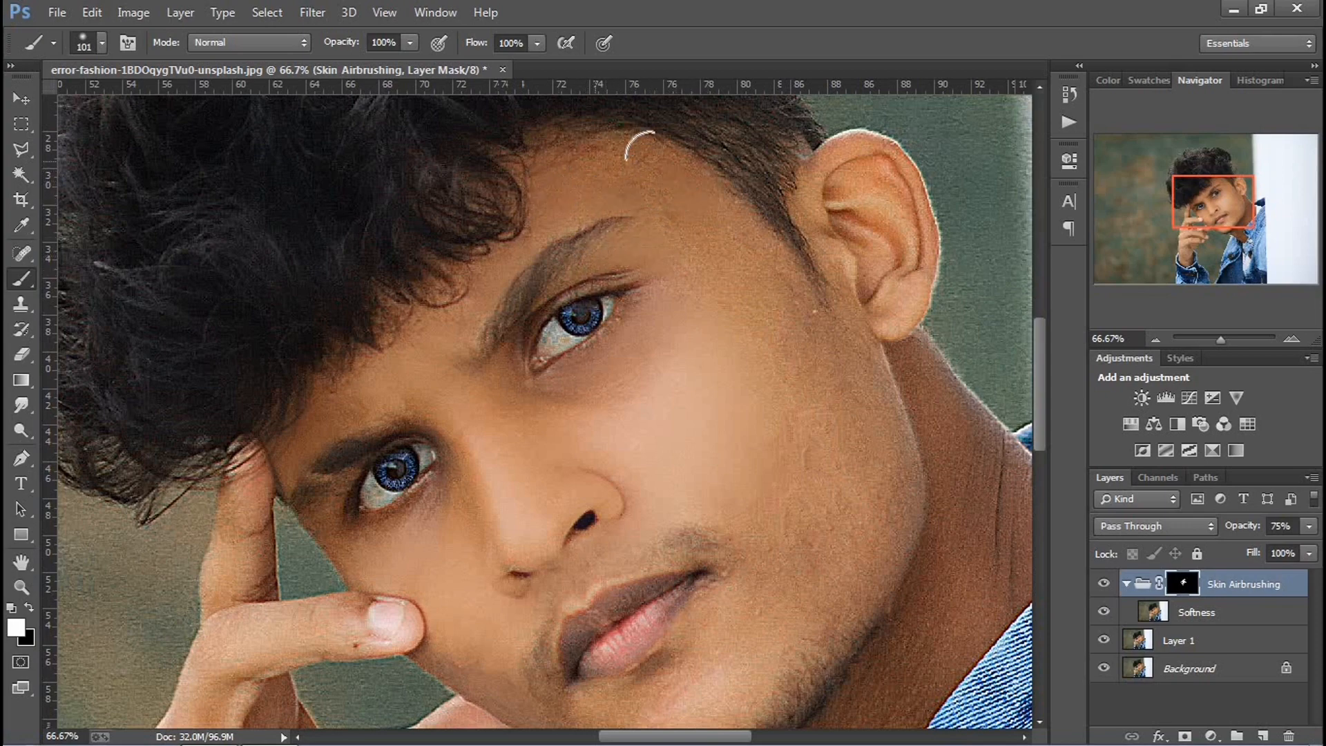
drag(781, 344, 791, 420)
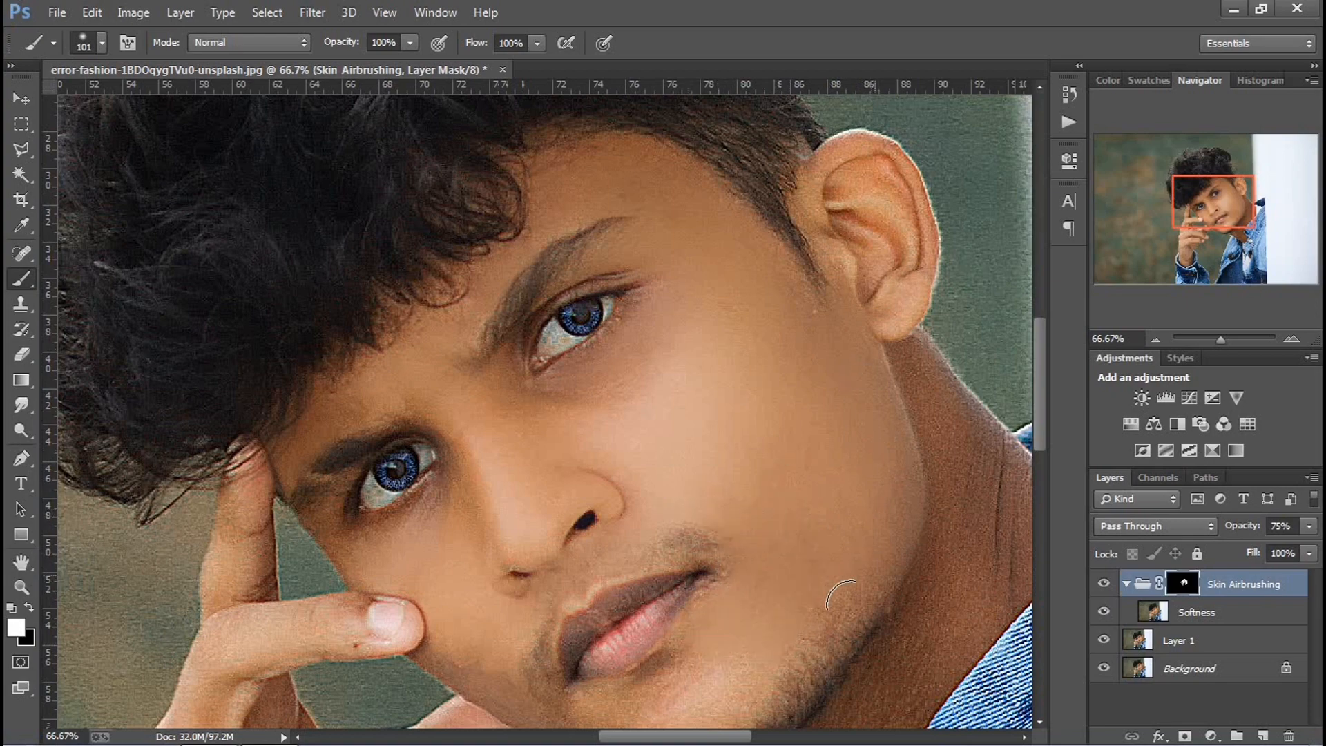
scroll(774, 628, down, 3)
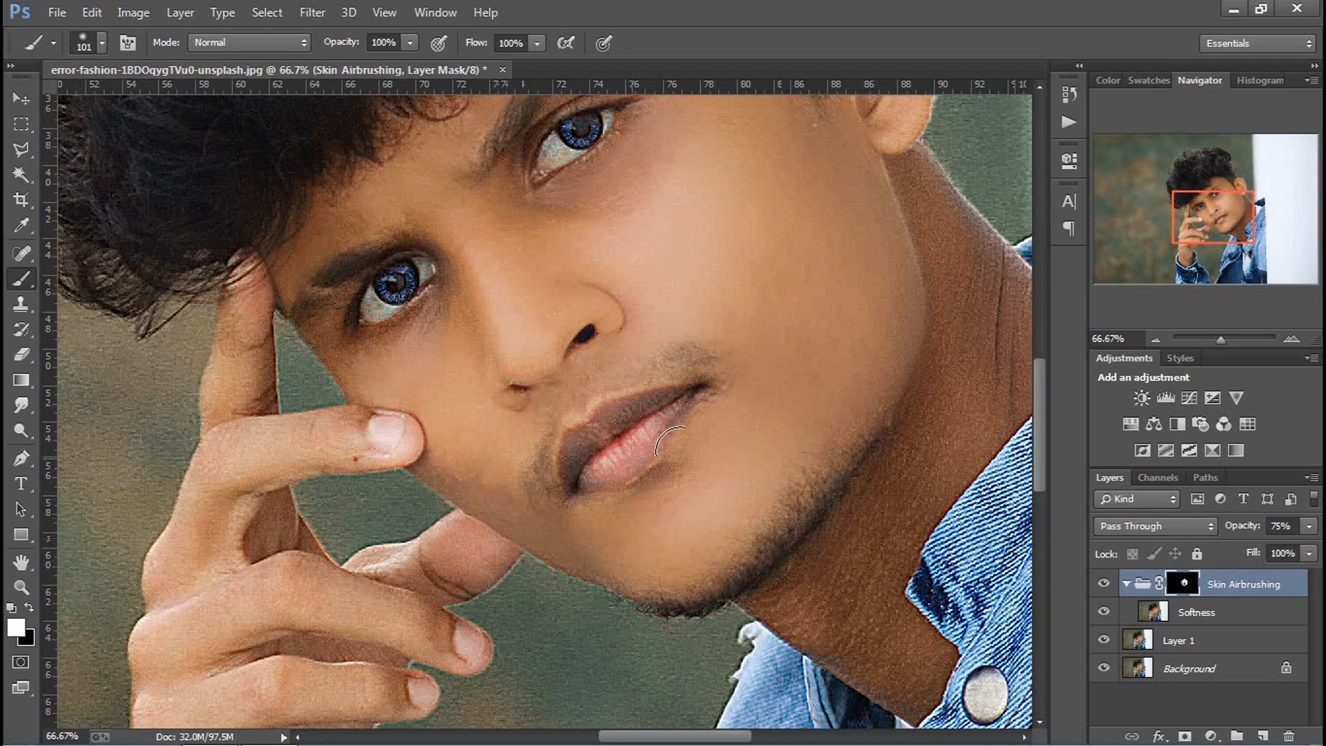
- Smooth the hand, wrist and fingers on the Skin Airbrushing mask, using a brush size of 80 for the fingers
scroll(668, 440, down, 6)
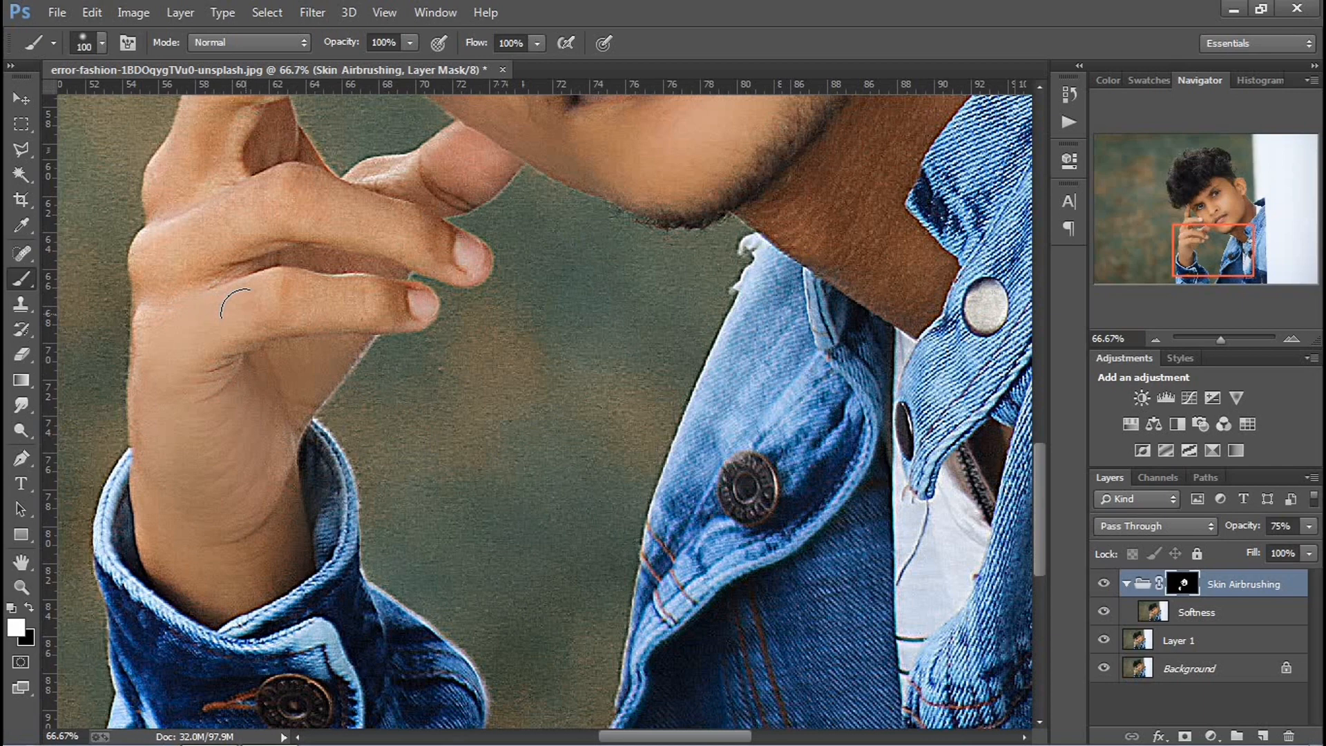
mouse_move(332, 295)
mouse_down()
mouse_move(315, 294)
mouse_move(390, 234)
mouse_move(304, 181)
mouse_move(299, 202)
mouse_up()
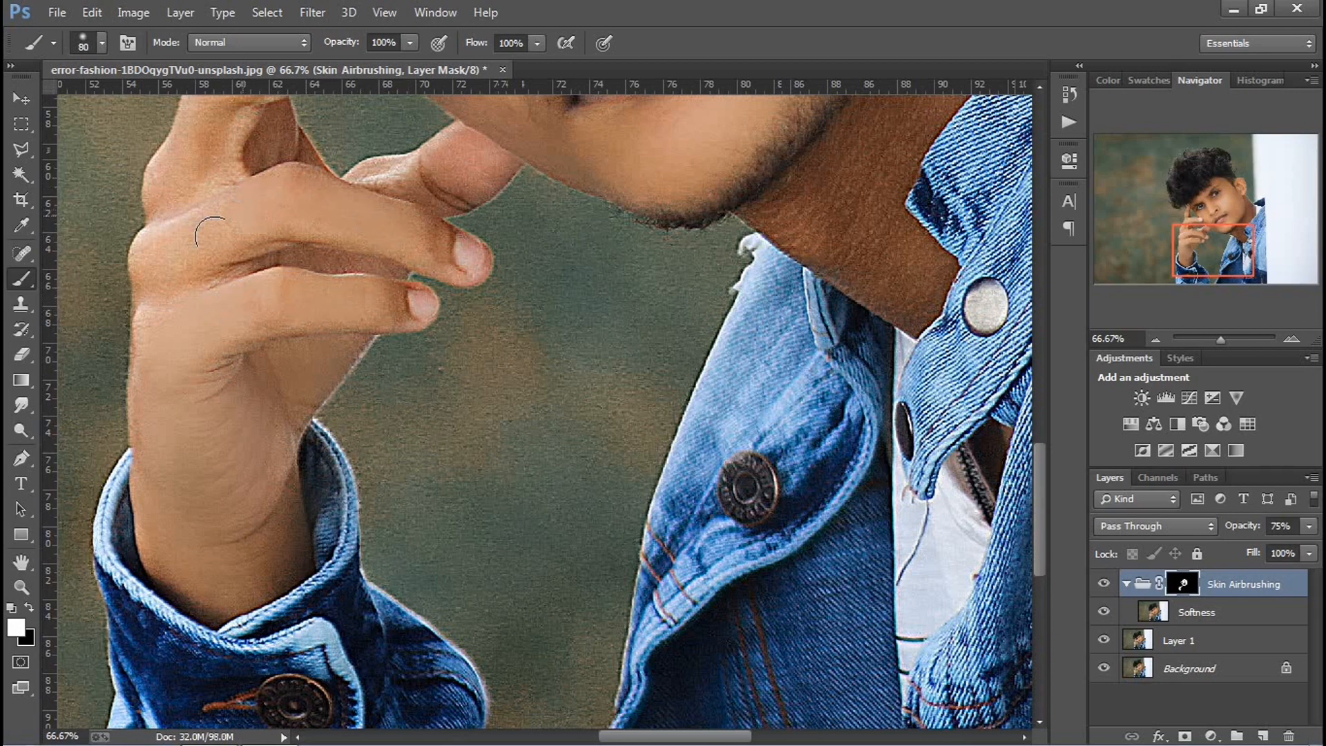
drag(174, 255, 192, 246)
drag(271, 215, 269, 355)
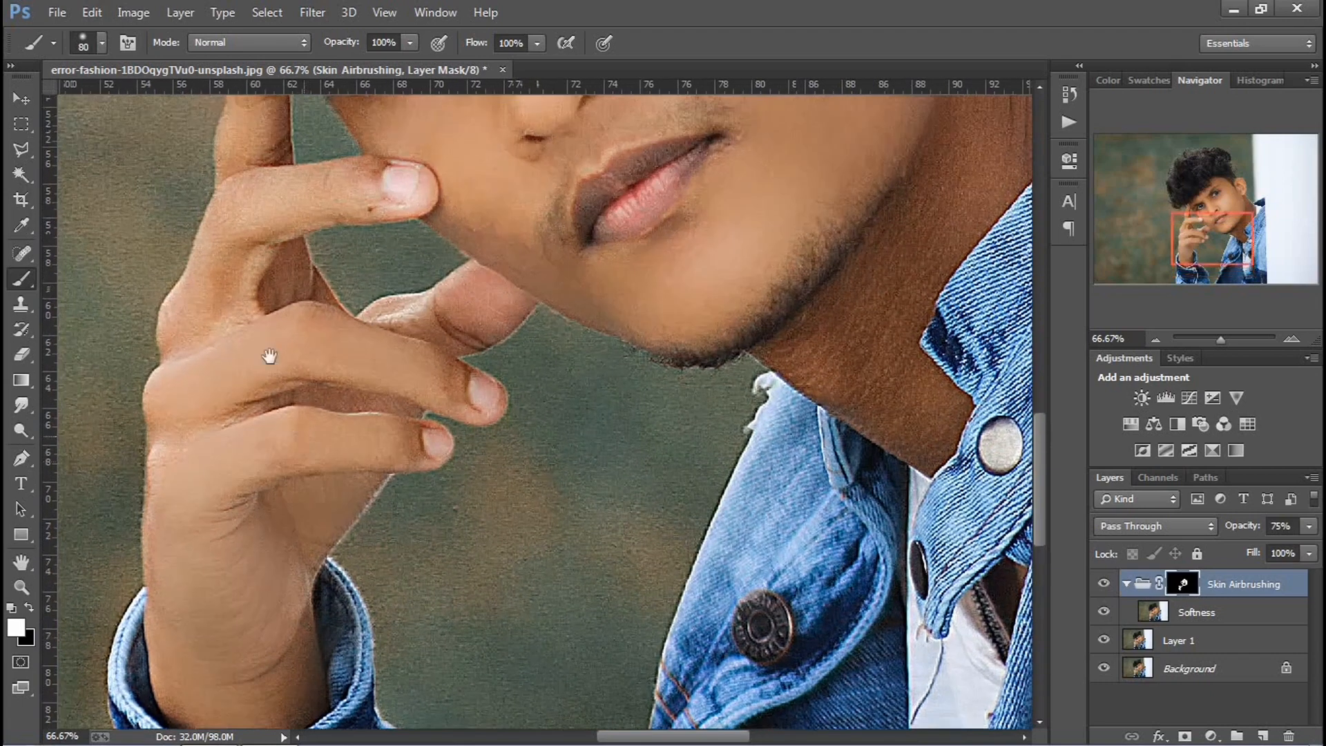
mouse_move(210, 312)
mouse_down()
mouse_move(209, 262)
mouse_move(228, 234)
mouse_move(338, 197)
mouse_move(295, 185)
mouse_move(369, 315)
mouse_up()
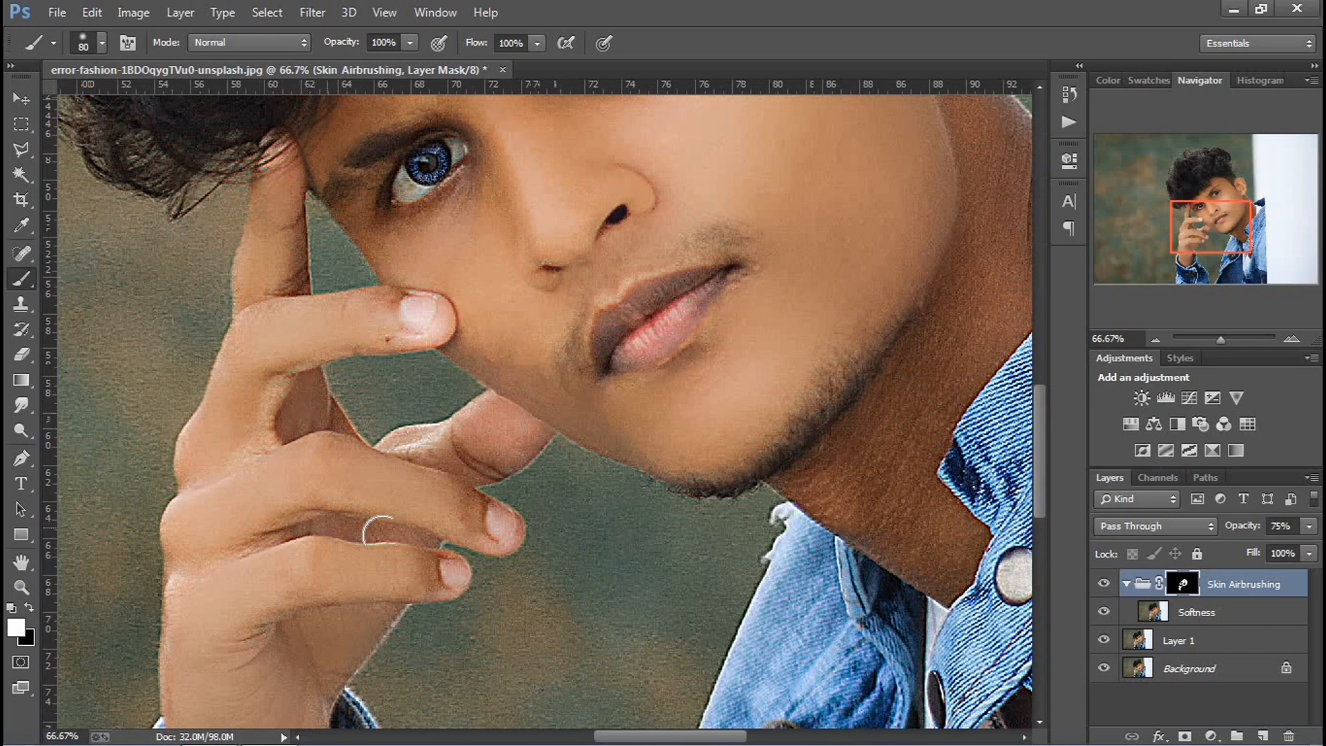
- Paint the Skin Airbrushing mask over the ear and down the neck to the collar
drag(798, 346, 467, 540)
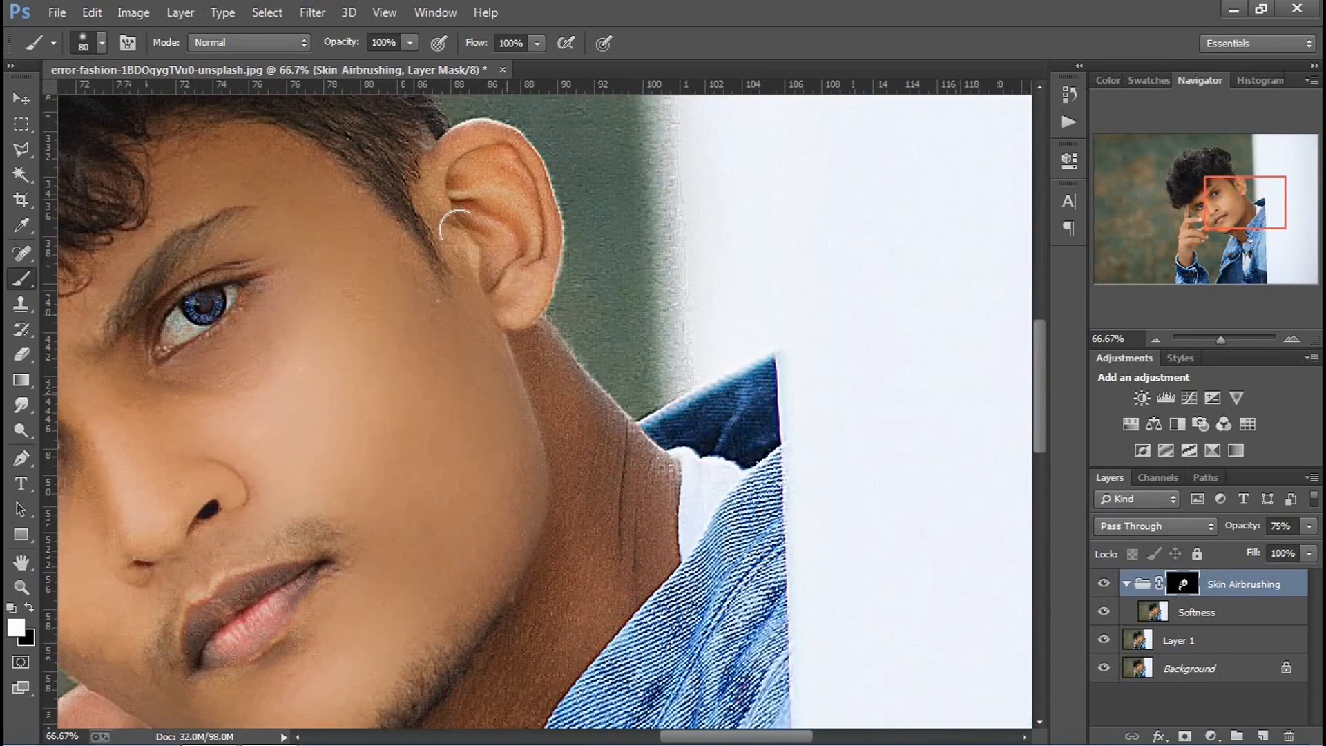
mouse_move(448, 159)
mouse_down()
mouse_move(595, 441)
mouse_move(610, 429)
mouse_move(639, 531)
mouse_move(655, 478)
mouse_move(660, 544)
mouse_move(588, 514)
mouse_move(570, 545)
mouse_move(569, 470)
mouse_move(529, 652)
mouse_move(603, 599)
mouse_move(551, 665)
mouse_move(615, 591)
mouse_move(516, 696)
mouse_move(592, 575)
mouse_move(507, 692)
mouse_move(490, 676)
mouse_move(641, 582)
mouse_move(614, 597)
mouse_move(594, 557)
mouse_up()
scroll(595, 490, down, 5)
scroll(594, 490, left, 2)
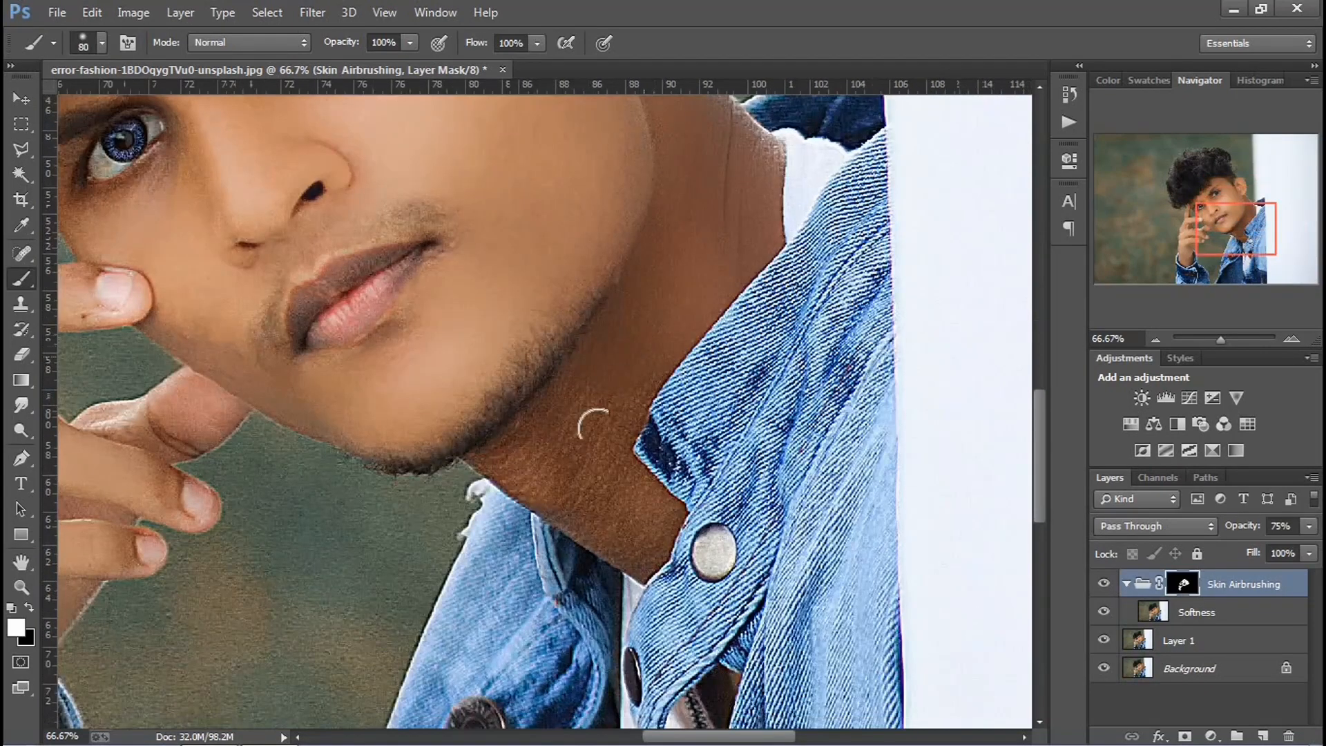
mouse_move(595, 423)
mouse_down()
mouse_move(609, 481)
mouse_move(614, 401)
mouse_move(656, 535)
mouse_move(621, 556)
mouse_move(496, 449)
mouse_move(558, 402)
mouse_move(528, 480)
mouse_move(604, 518)
mouse_move(573, 396)
mouse_move(541, 394)
mouse_up()
scroll(712, 377, down, 4)
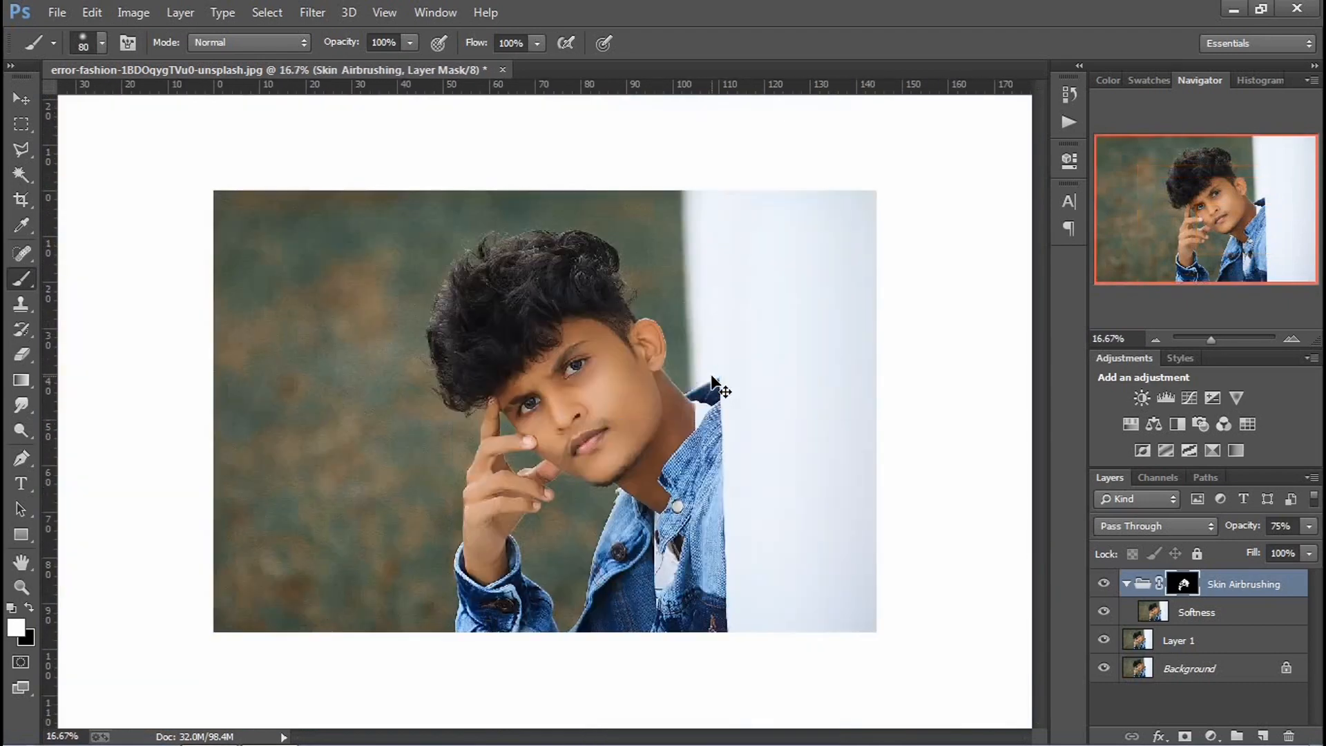
- Add a Brightness/Contrast adjustment above the Softness layer with the contrast at 16
scroll(711, 374, up, 1)
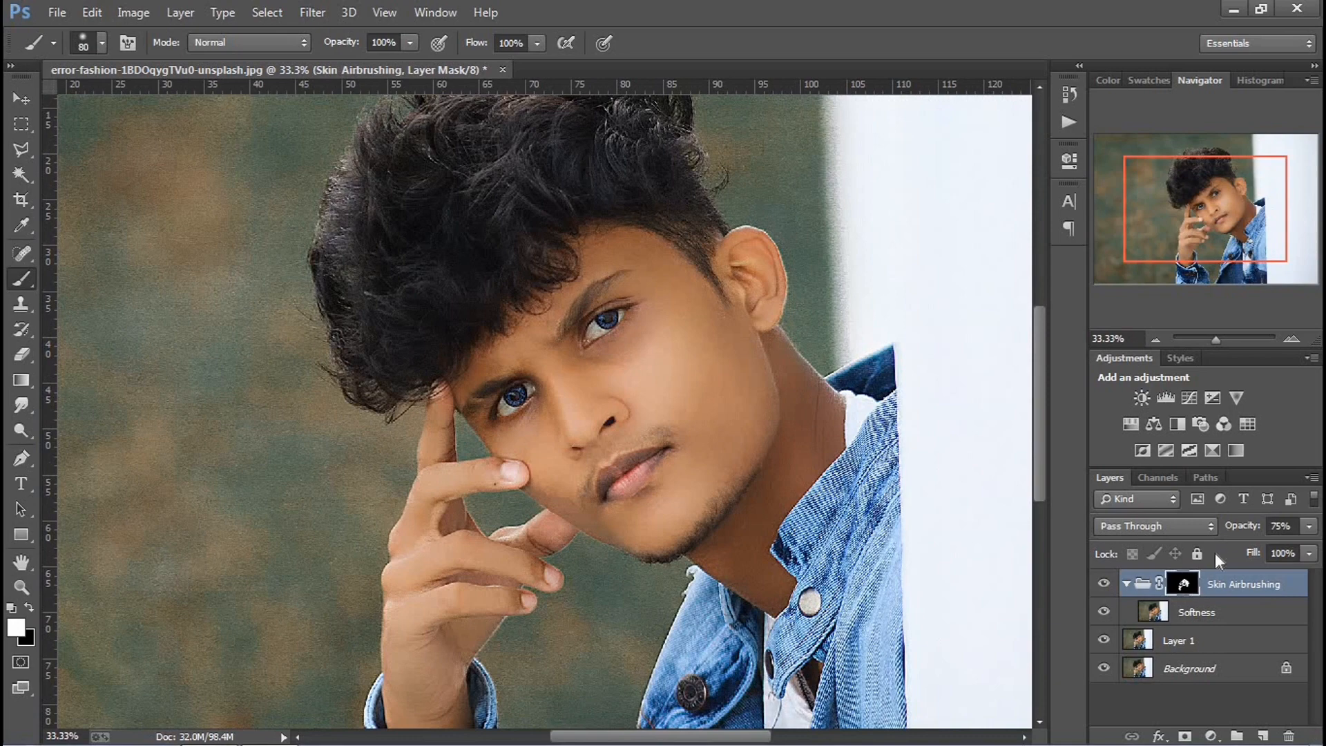
click(1197, 612)
click(1142, 397)
drag(902, 297, 916, 301)
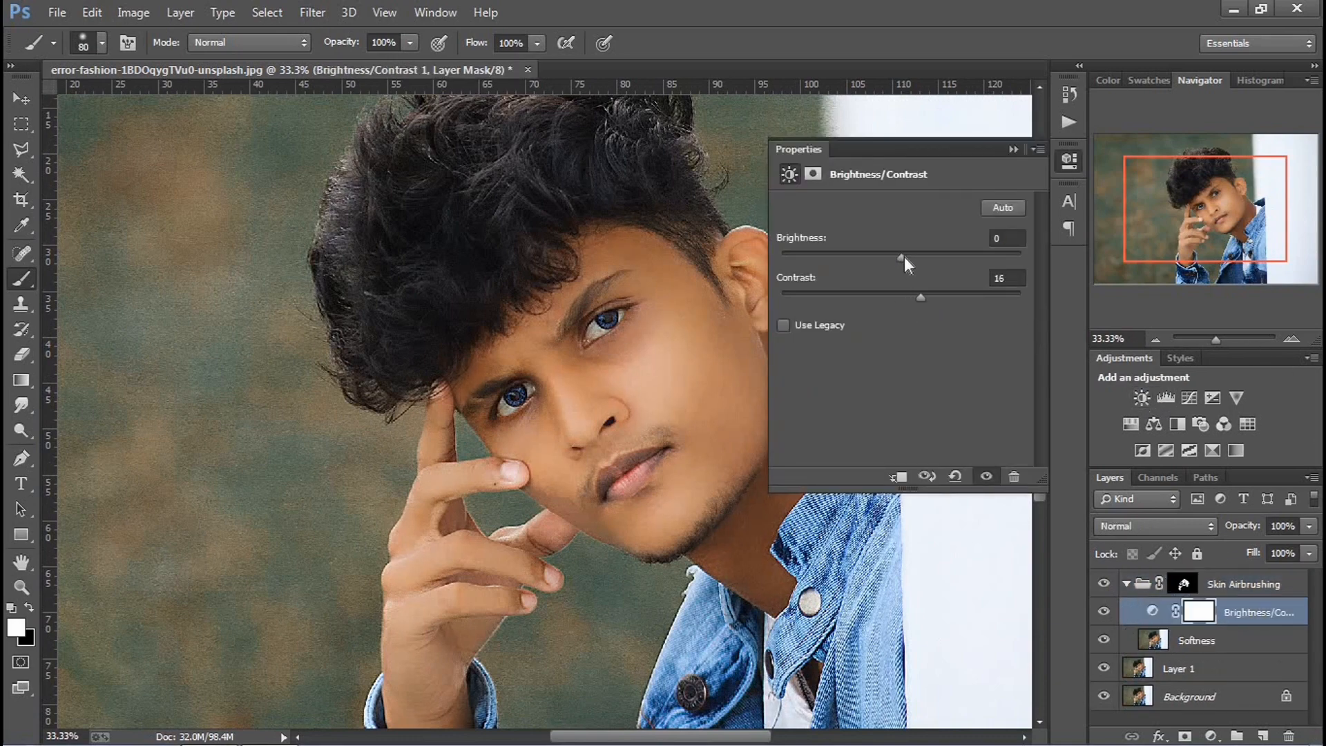
click(1009, 144)
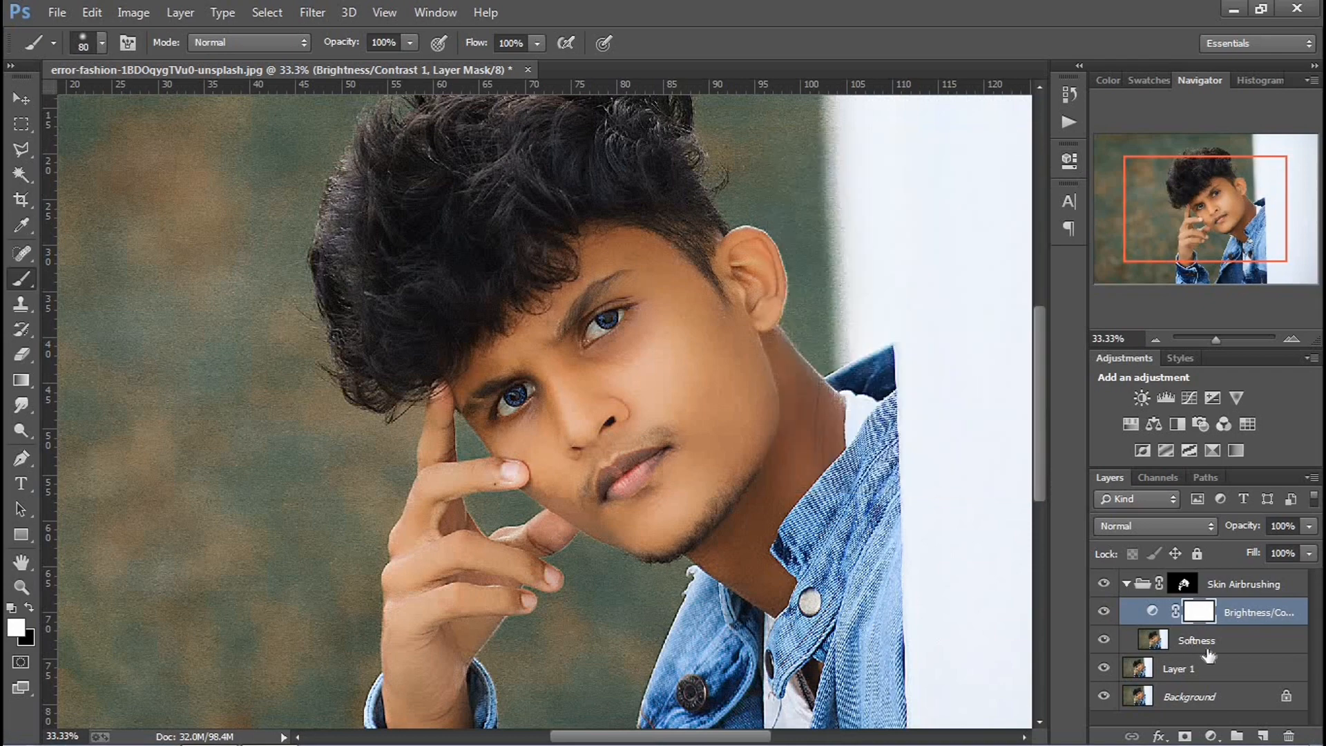
- Add a Hue/Saturation adjustment above the Brightness/Contrast layer and slightly lower its saturation
click(1131, 423)
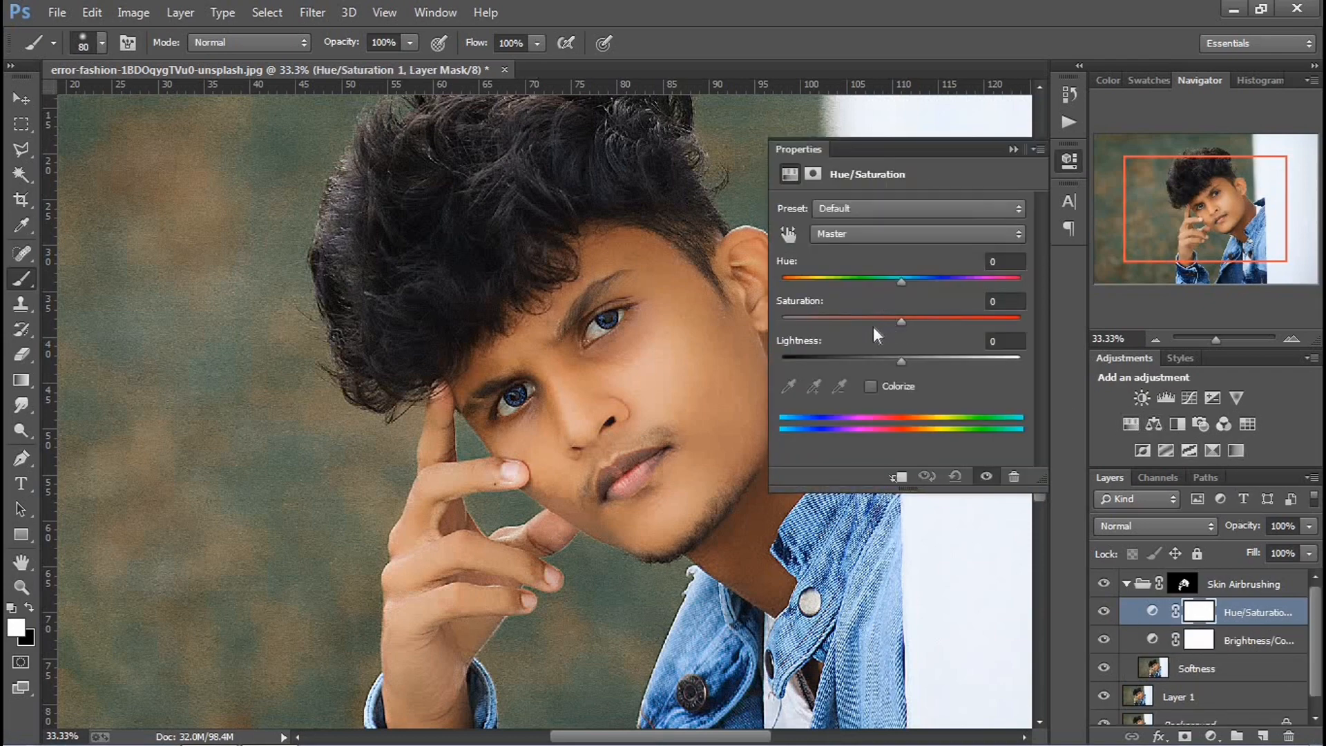
click(850, 322)
click(867, 322)
click(886, 322)
click(1013, 147)
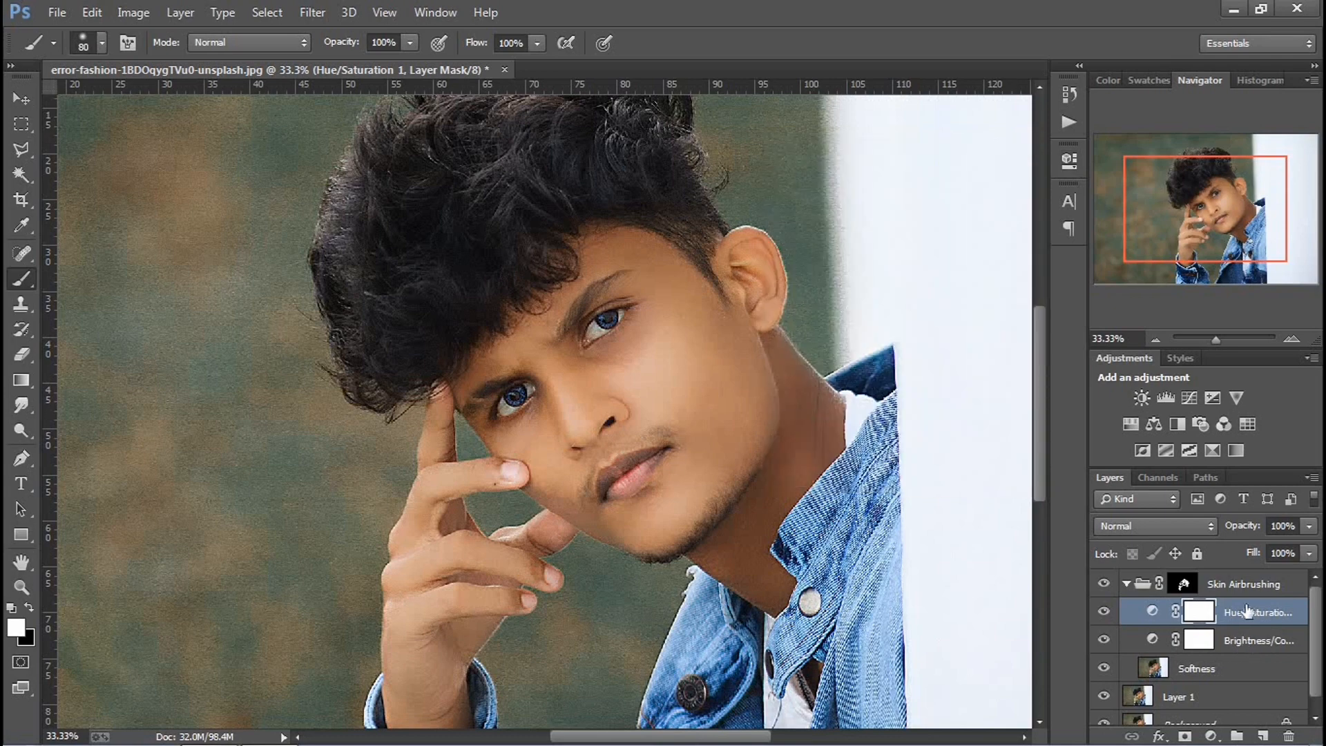
- Merge the Skin Airbrushing group and its adjustments with Layer 1, and convert the Background into a regular layer
click(1238, 588)
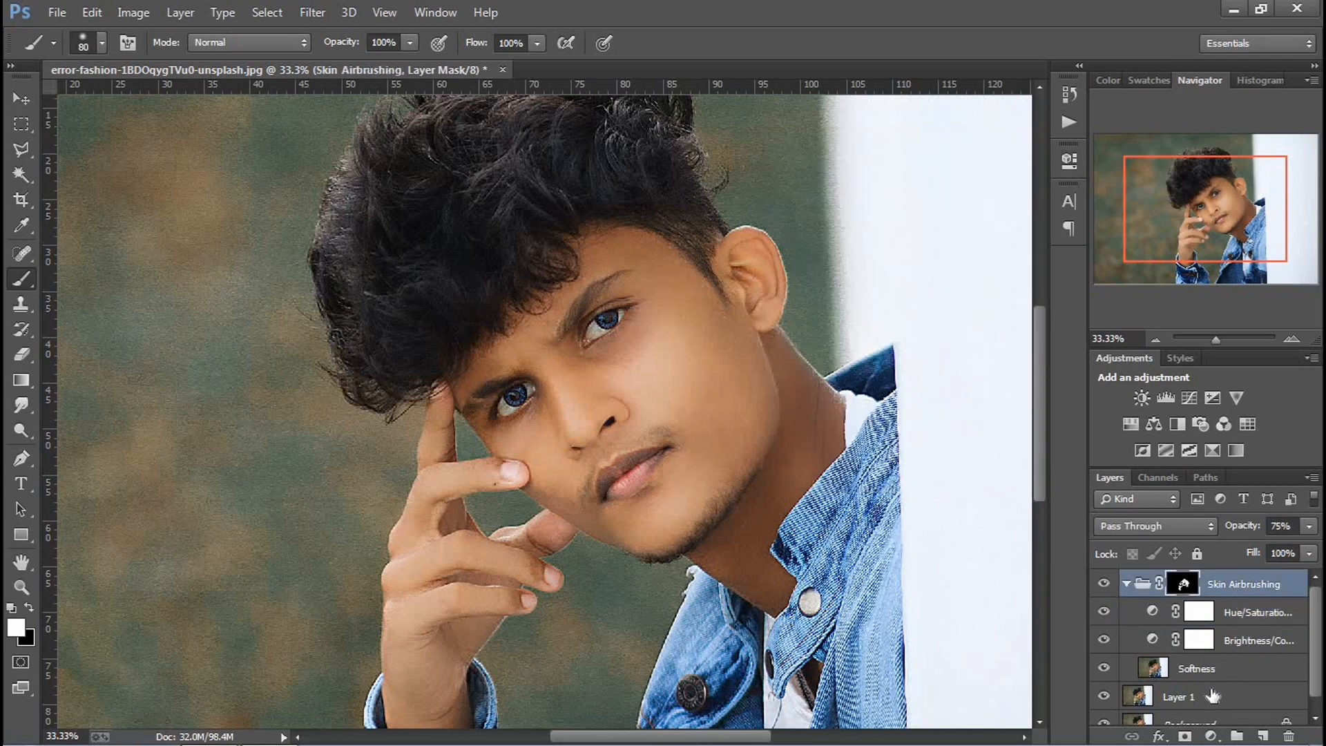
shift+click(1213, 696)
right_click(1240, 697)
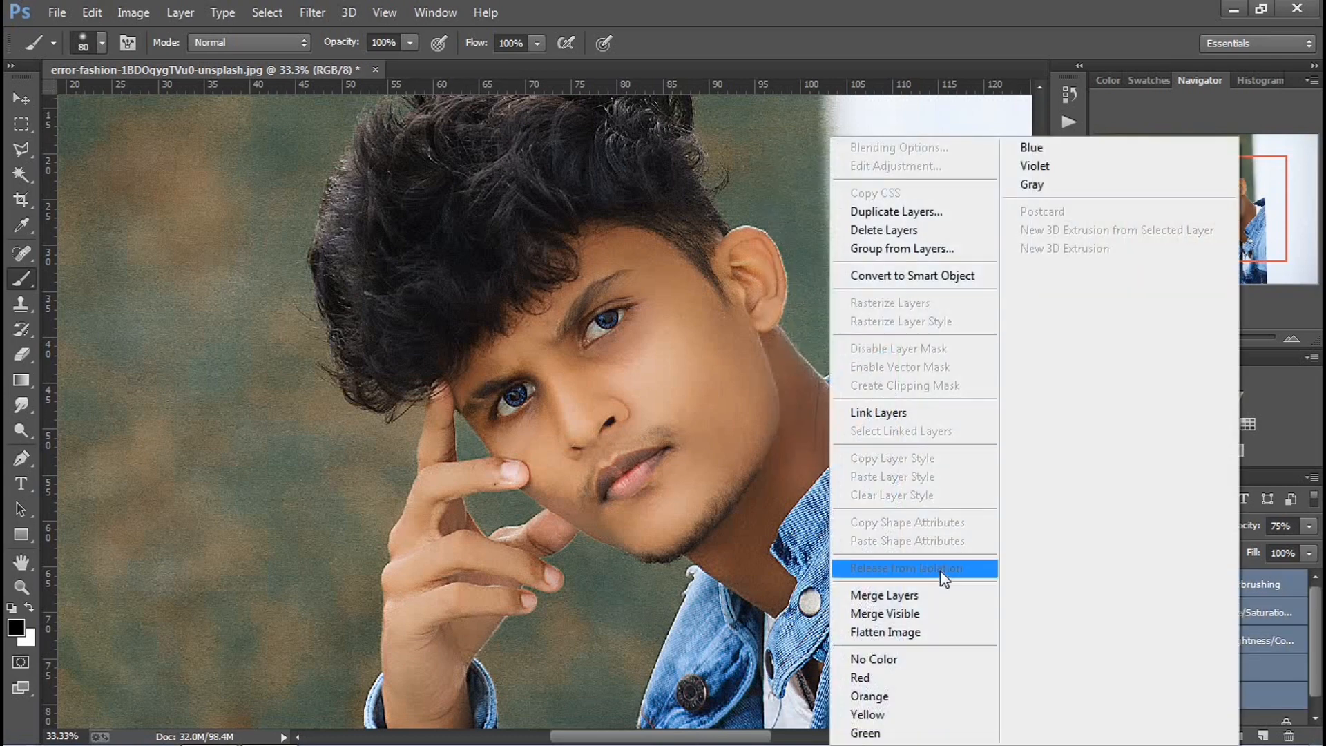
click(924, 595)
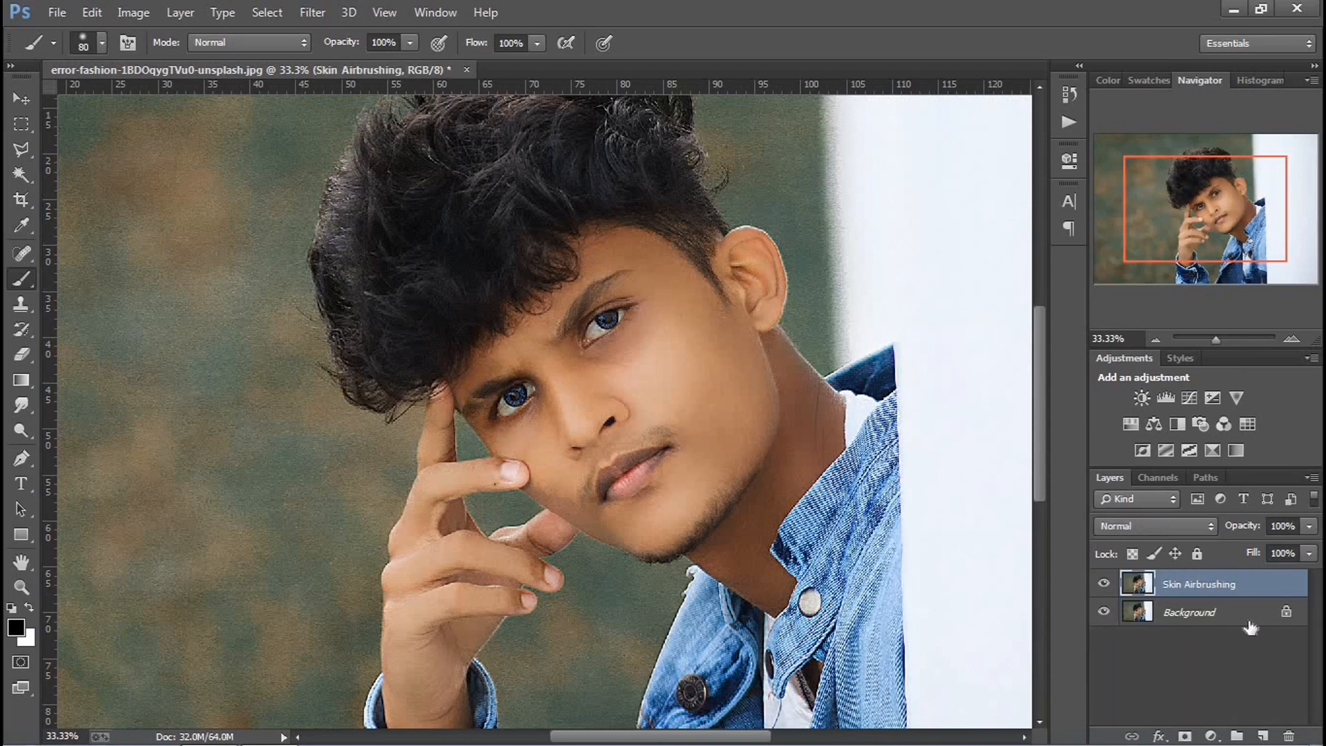
alt+double_click(1276, 618)
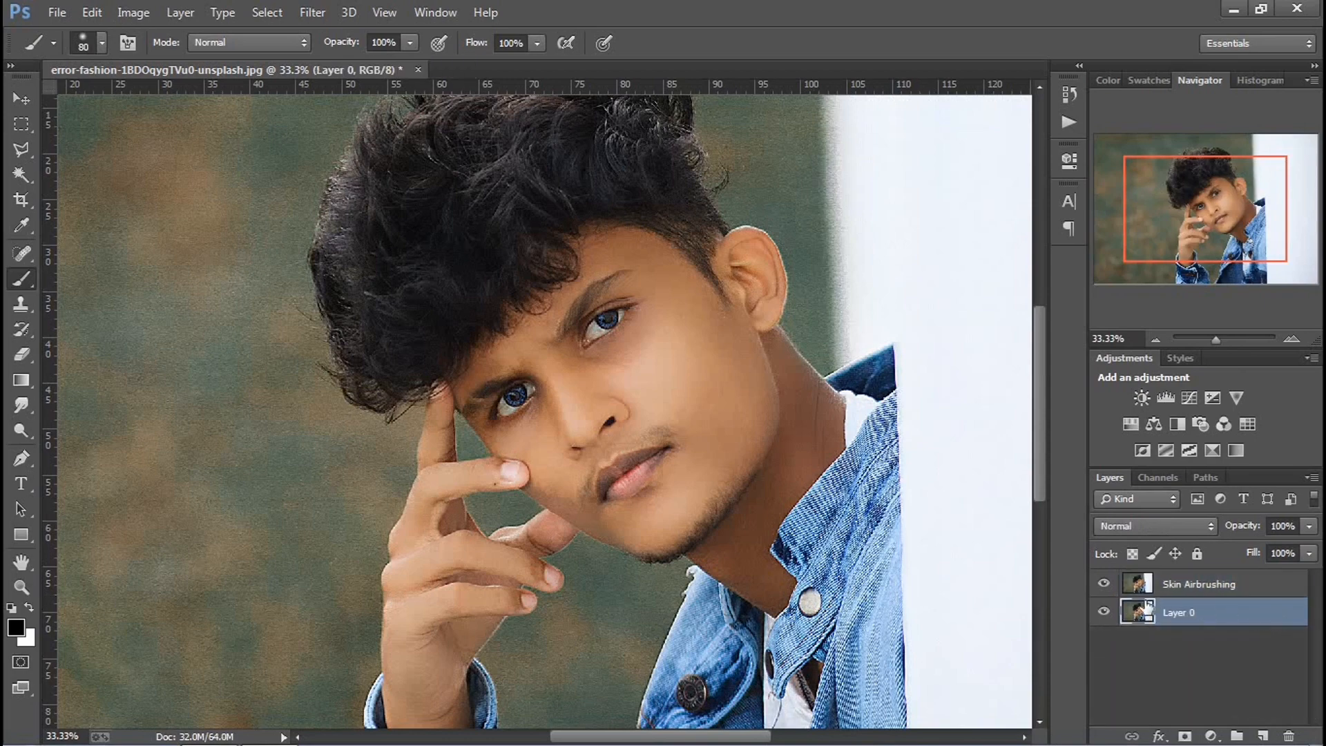
- Duplicate the Skin Airbrushing layer, rename the copy to 1 and the original to 2, and select layer 1
click(1214, 587)
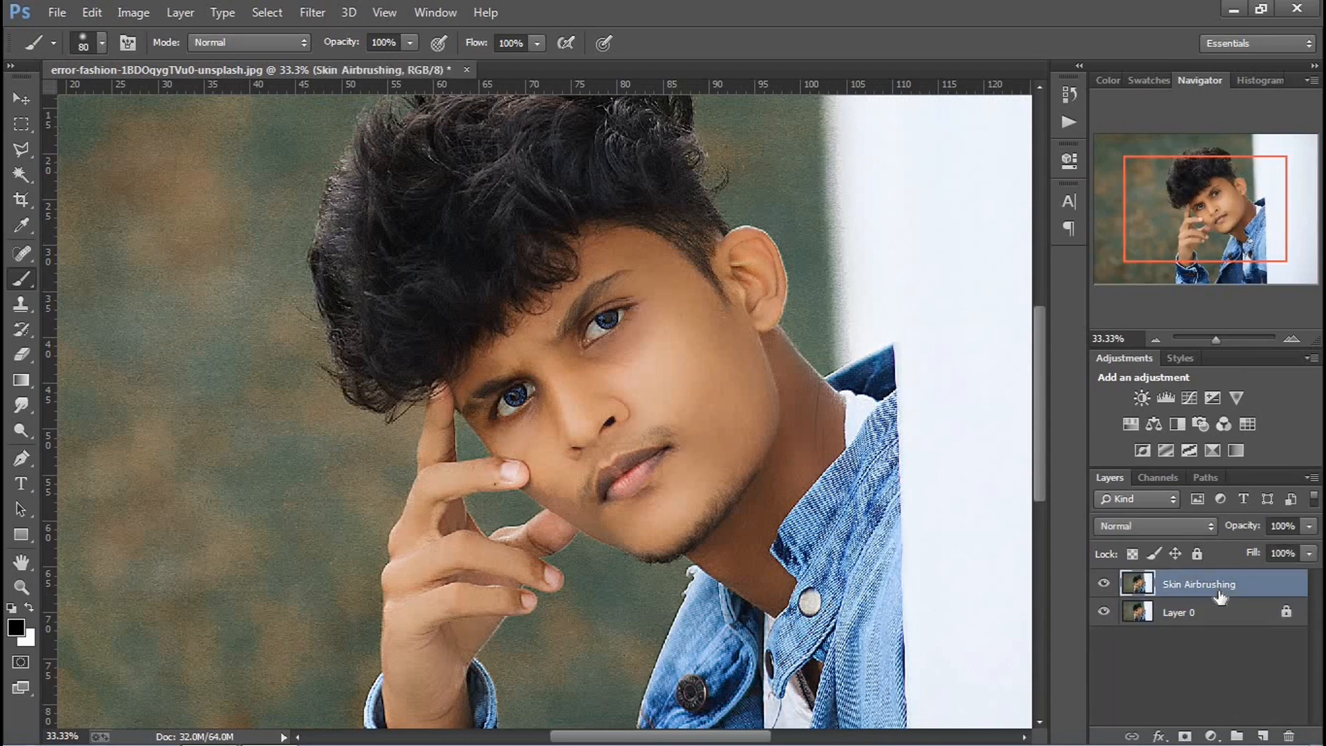
key(ctrl+minus)
key(ctrl+minus)
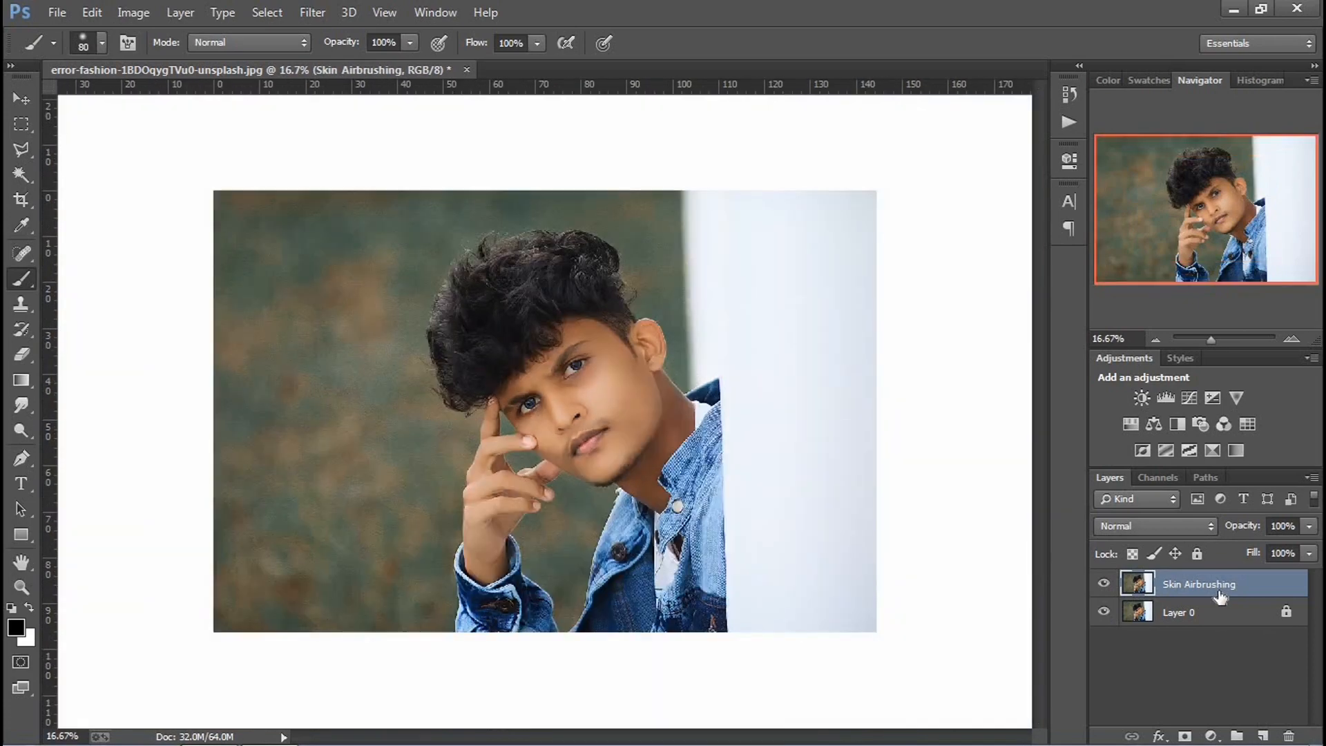
key(ctrl+j)
double_click(1179, 585)
text(1)
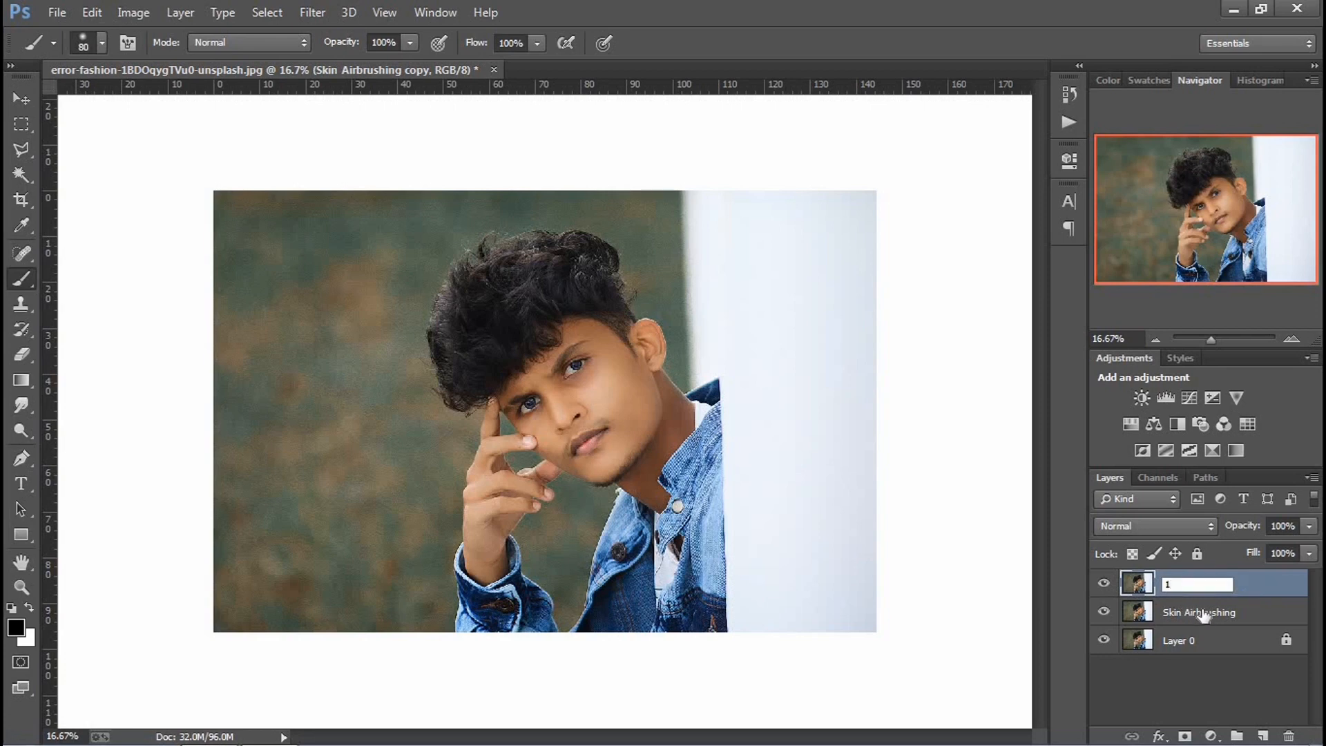
double_click(1204, 612)
text(2)
click(1237, 588)
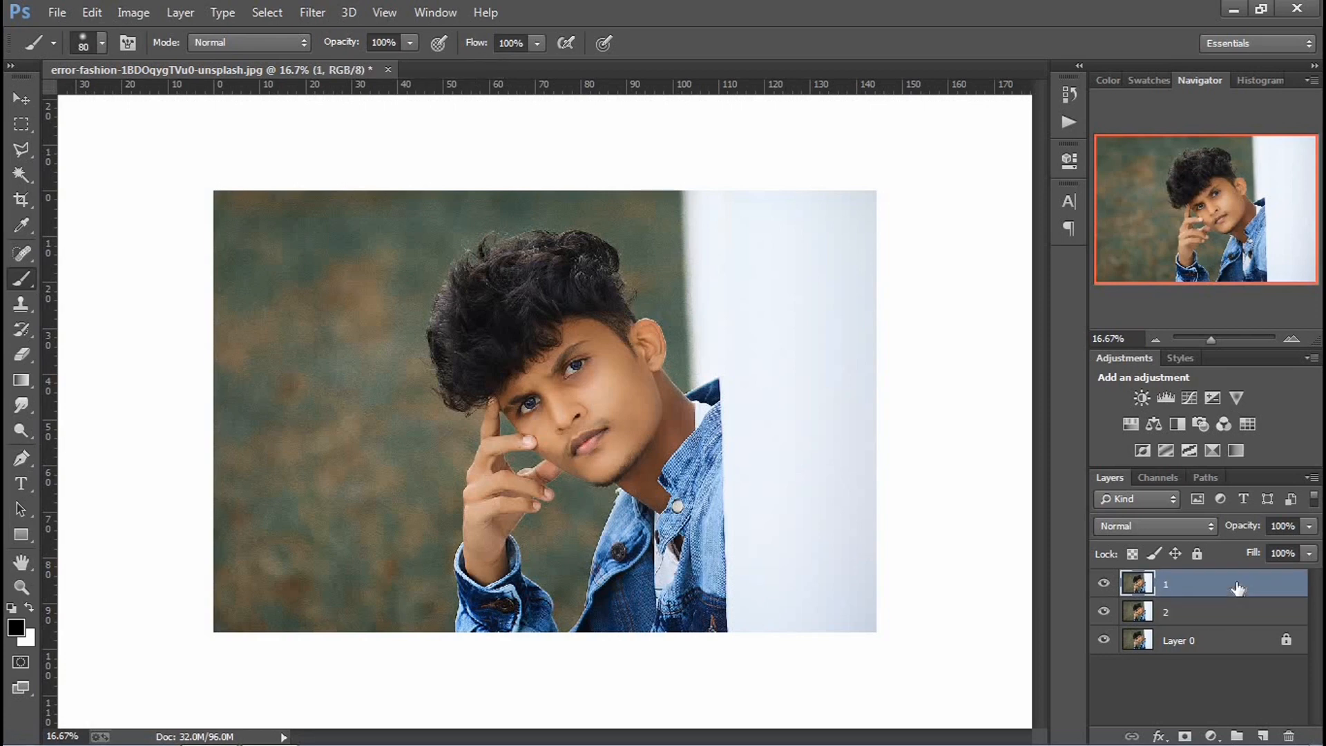
- Open the Camera Raw Filter on layer 1 and apply the Untitleddghdr preset
click(312, 11)
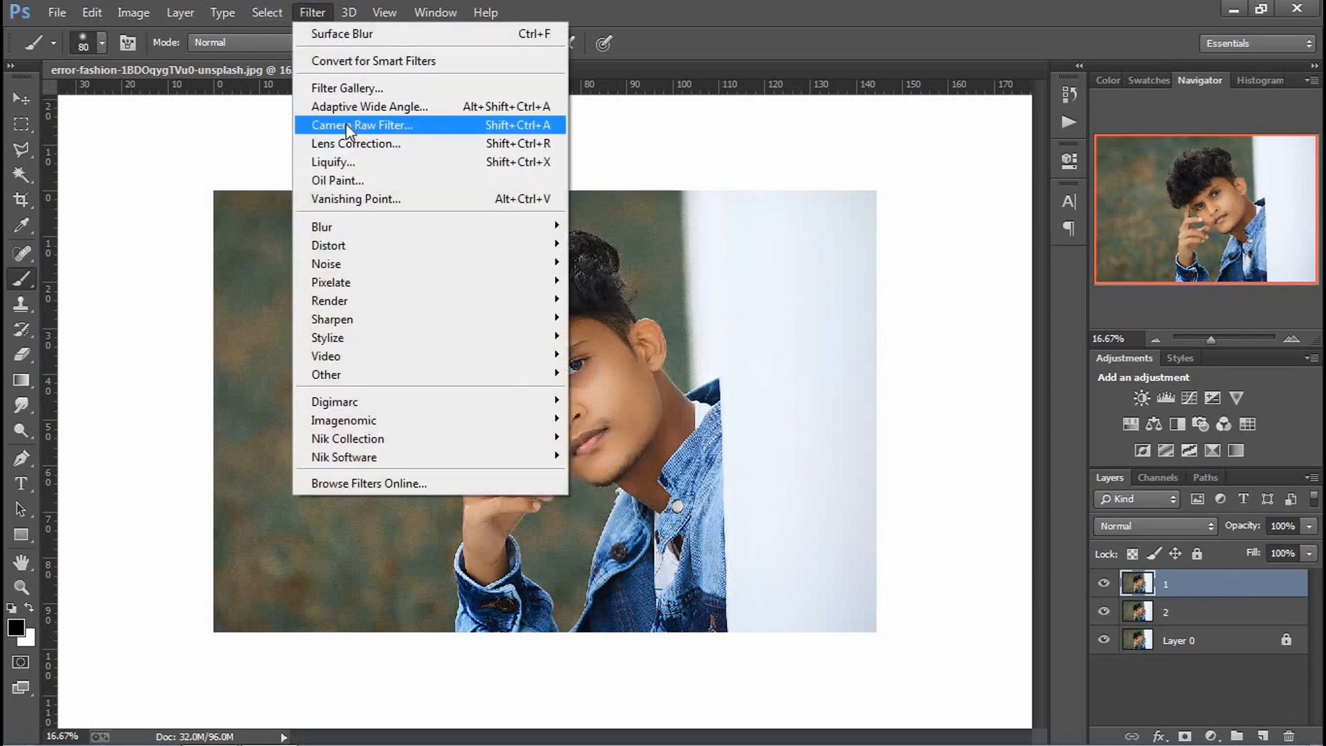
click(351, 125)
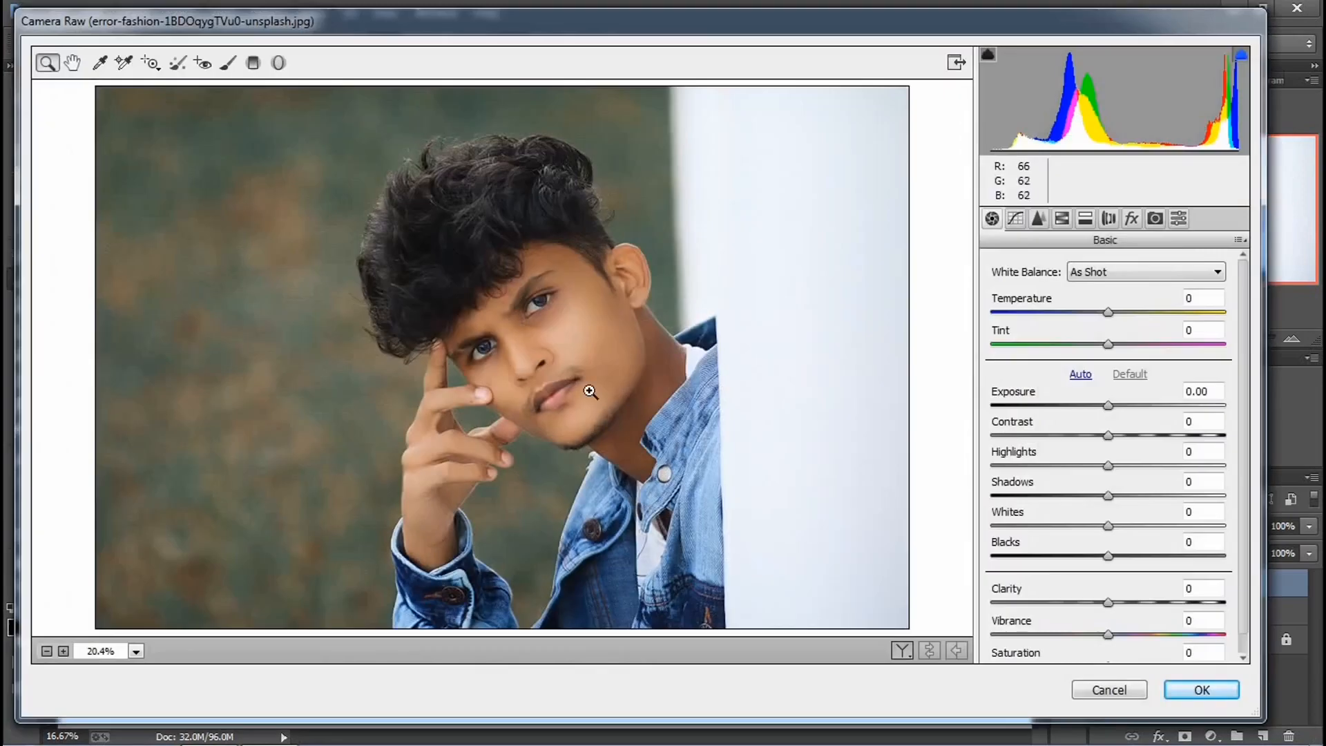
click(1178, 220)
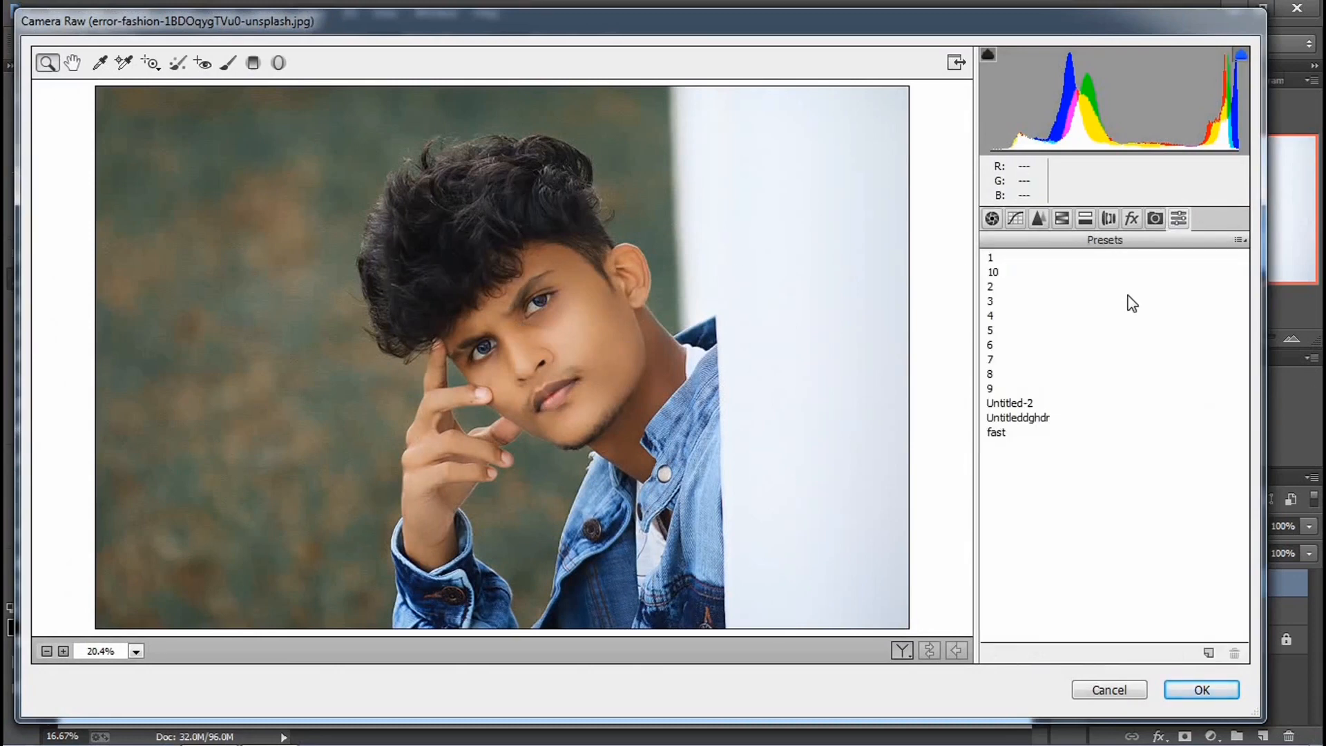
click(1011, 419)
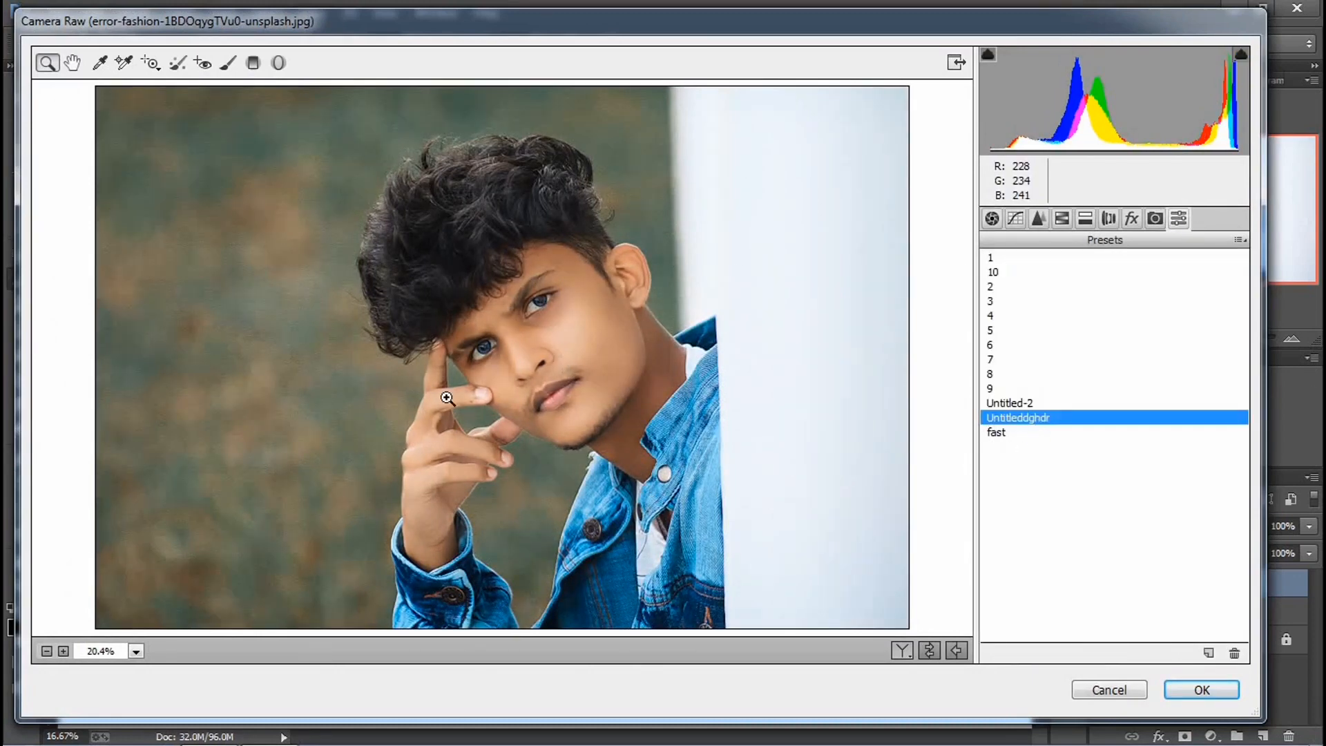
- Set the Oranges luminance to +28 and the basic Contrast to +35 in the Camera Raw Filter
click(1063, 220)
click(1114, 389)
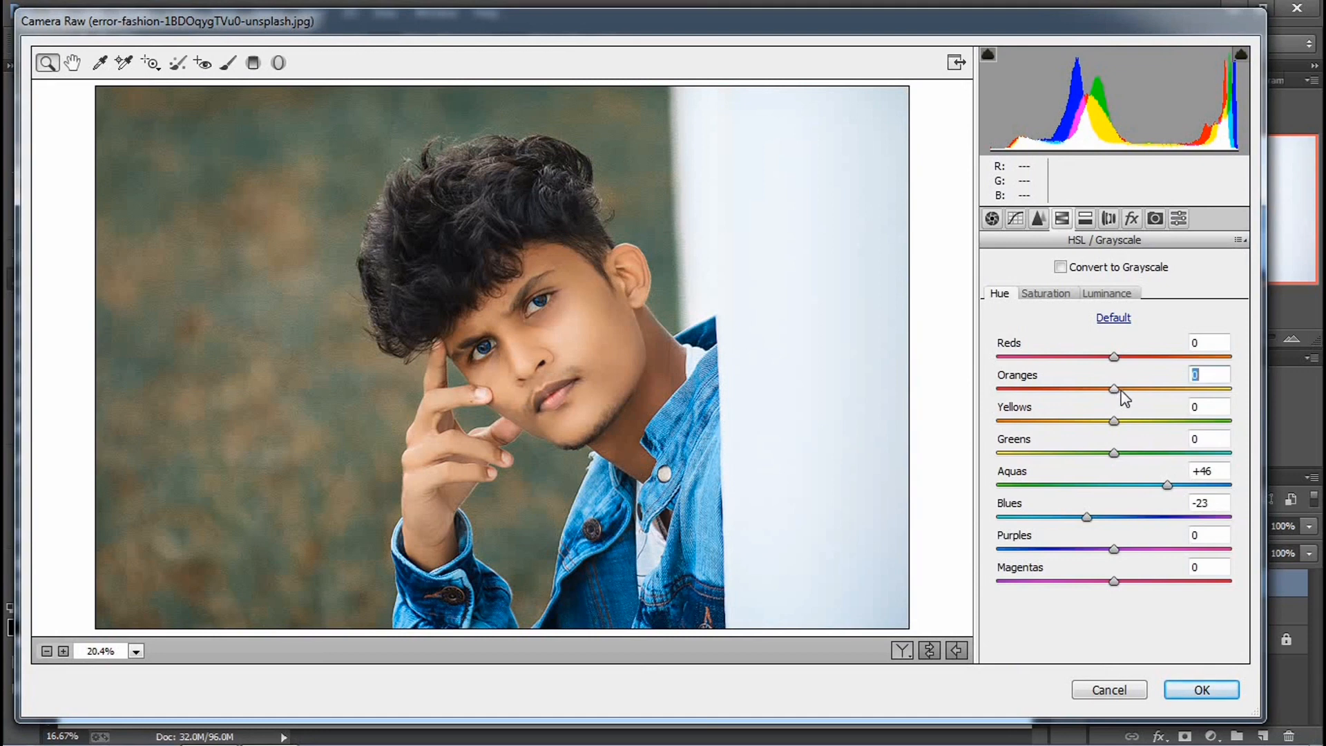
click(1106, 293)
click(1125, 389)
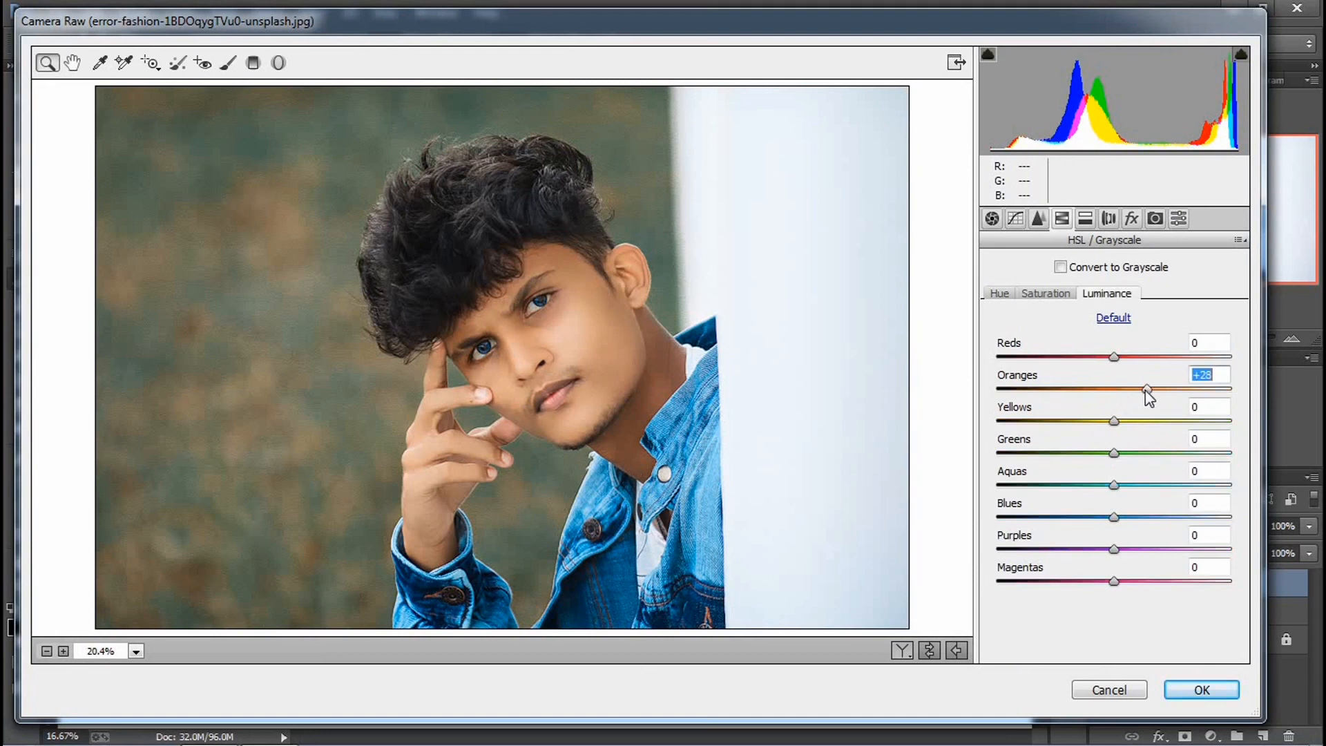
click(993, 219)
click(1150, 435)
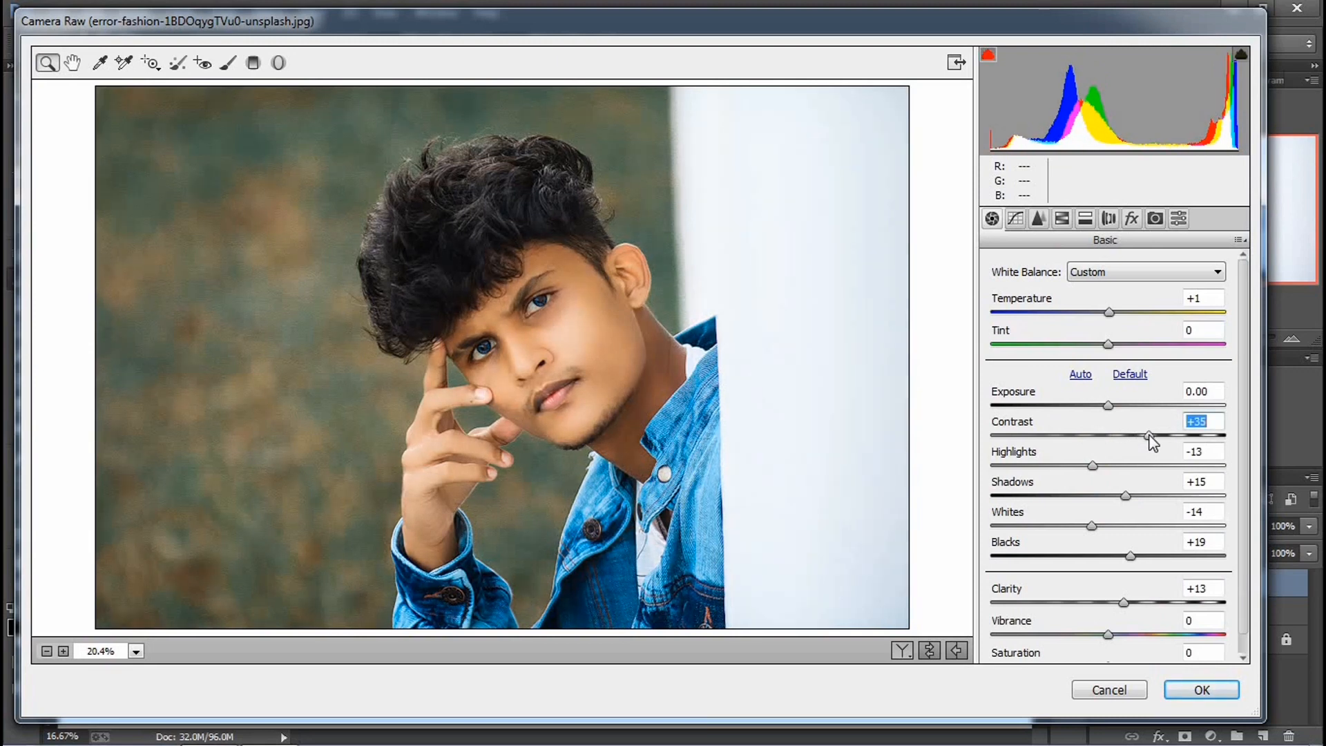
- Set the basic Contrast to +25, lower the Yellows hue to -25 and shift the Greens hue toward yellow
drag(1150, 436, 1136, 439)
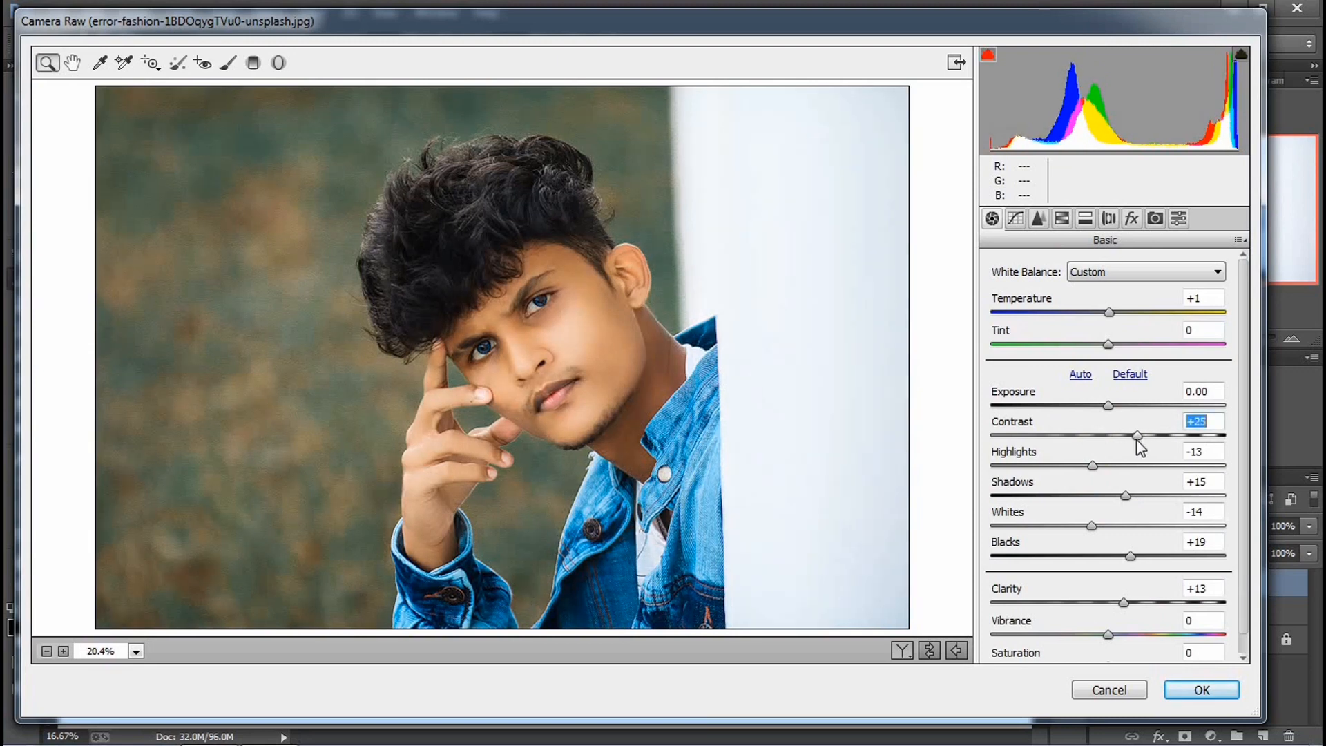
click(1063, 220)
click(1000, 293)
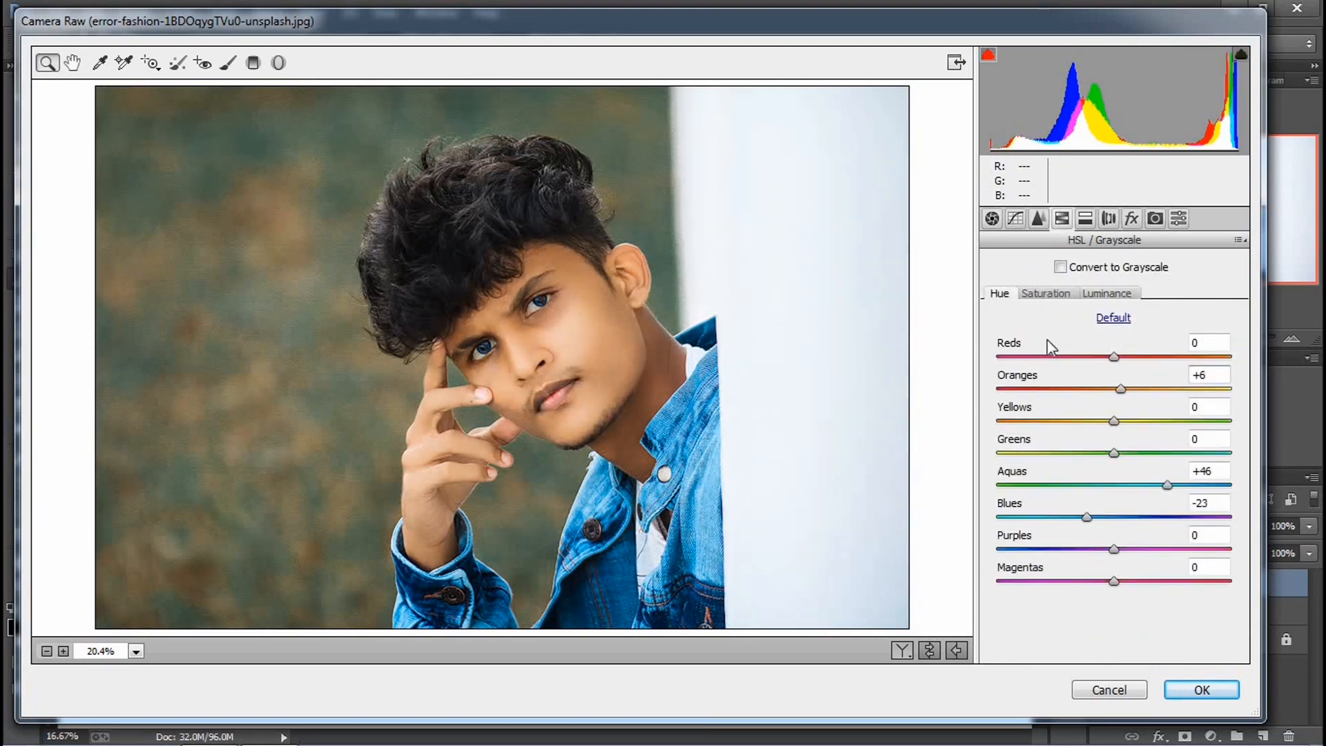
drag(1144, 451, 981, 471)
- Set the Yellows saturation to +83 and the Yellows luminance to -5 in the HSL adjustments
drag(1114, 421, 1212, 424)
click(1046, 293)
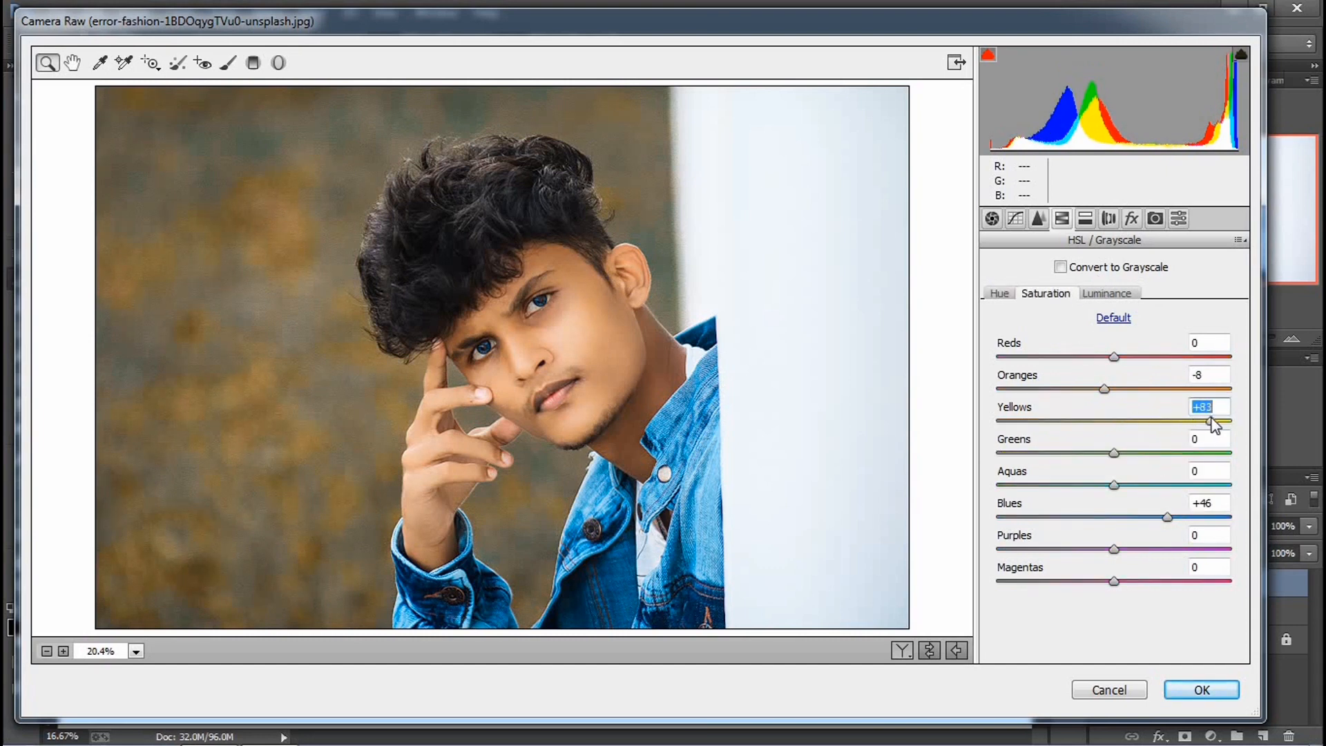
click(1105, 295)
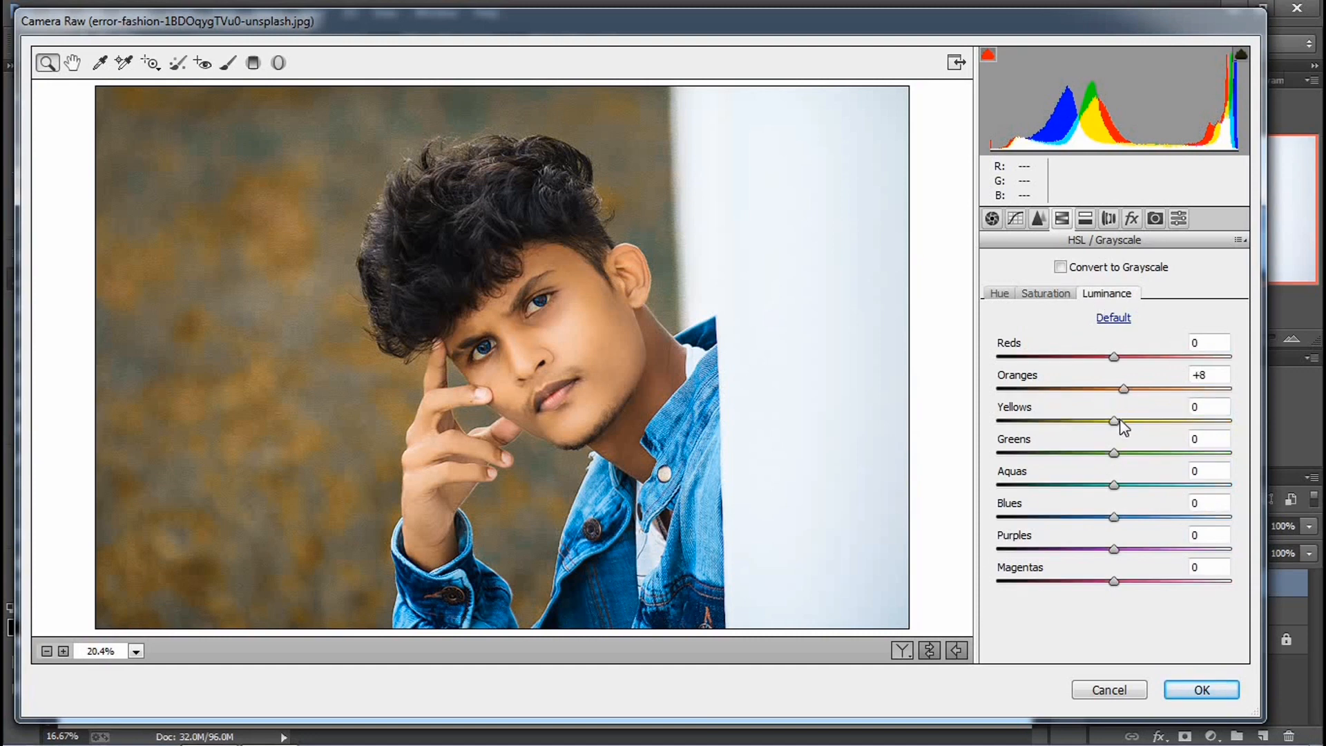
mouse_move(1118, 424)
mouse_down()
mouse_move(1085, 422)
mouse_move(1108, 422)
mouse_up()
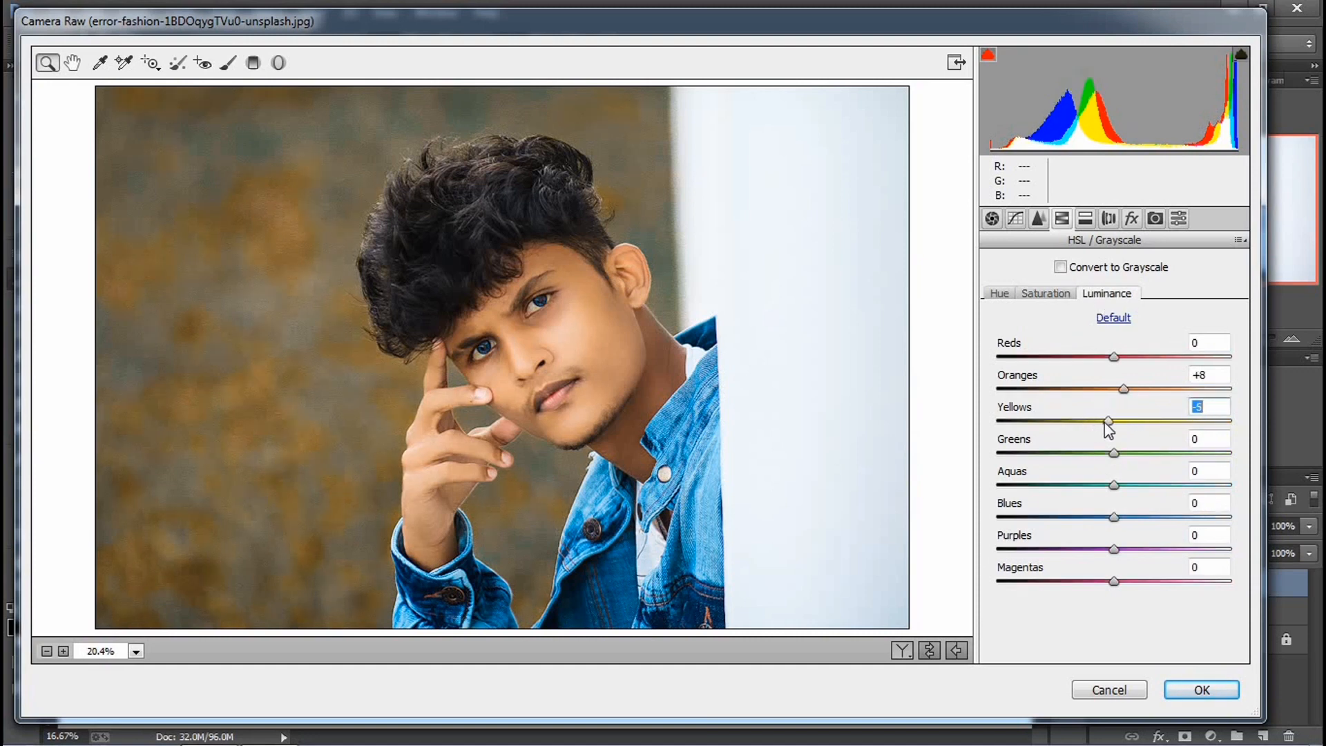
- Set split toning to hue 81 and saturation 3 for the highlights, and hue 54 and saturation 4 for the shadows
click(1085, 218)
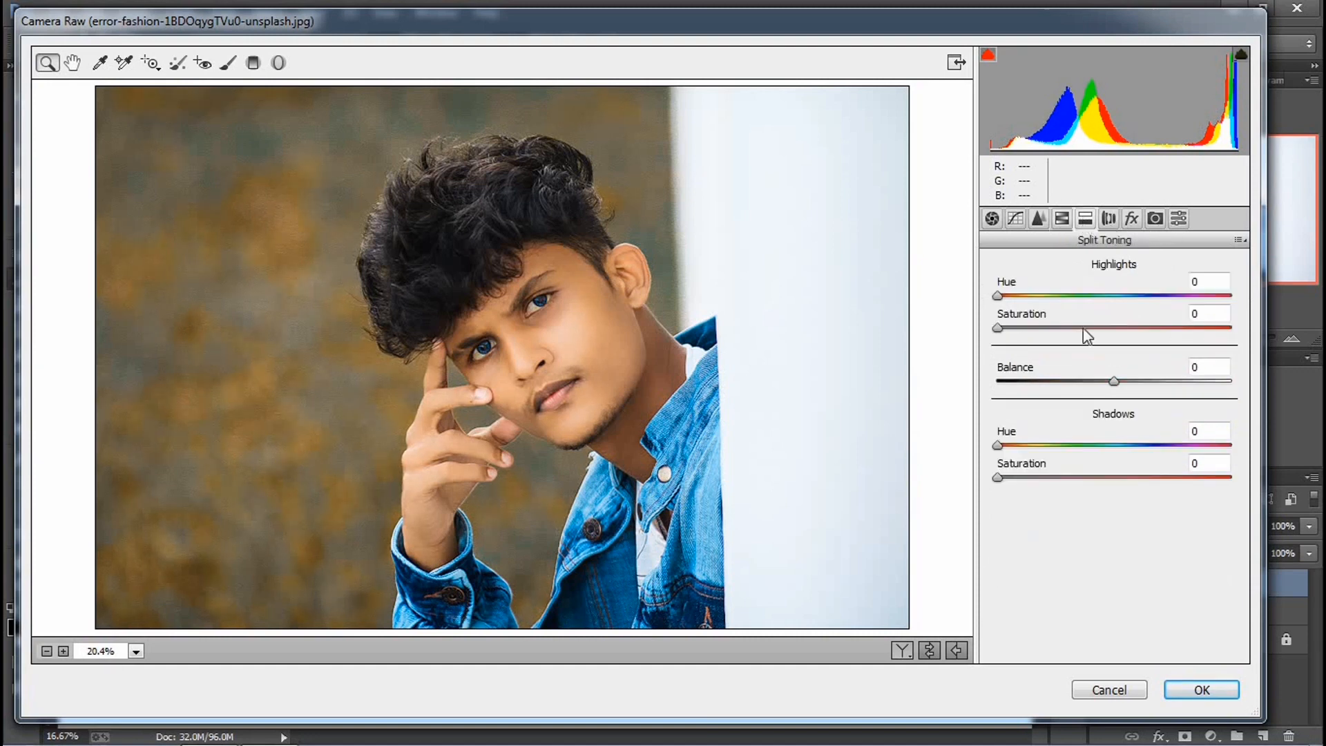
click(1029, 336)
click(1046, 312)
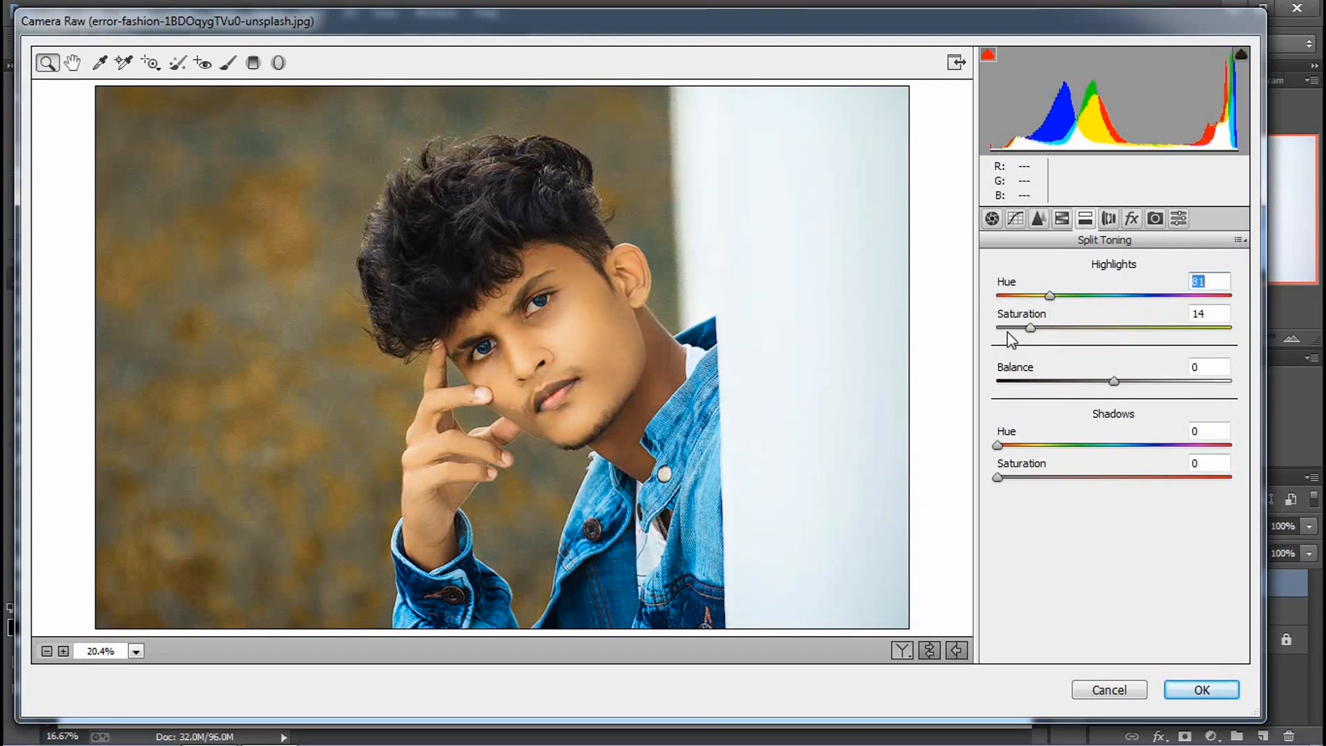
drag(1012, 331, 1004, 329)
click(1033, 446)
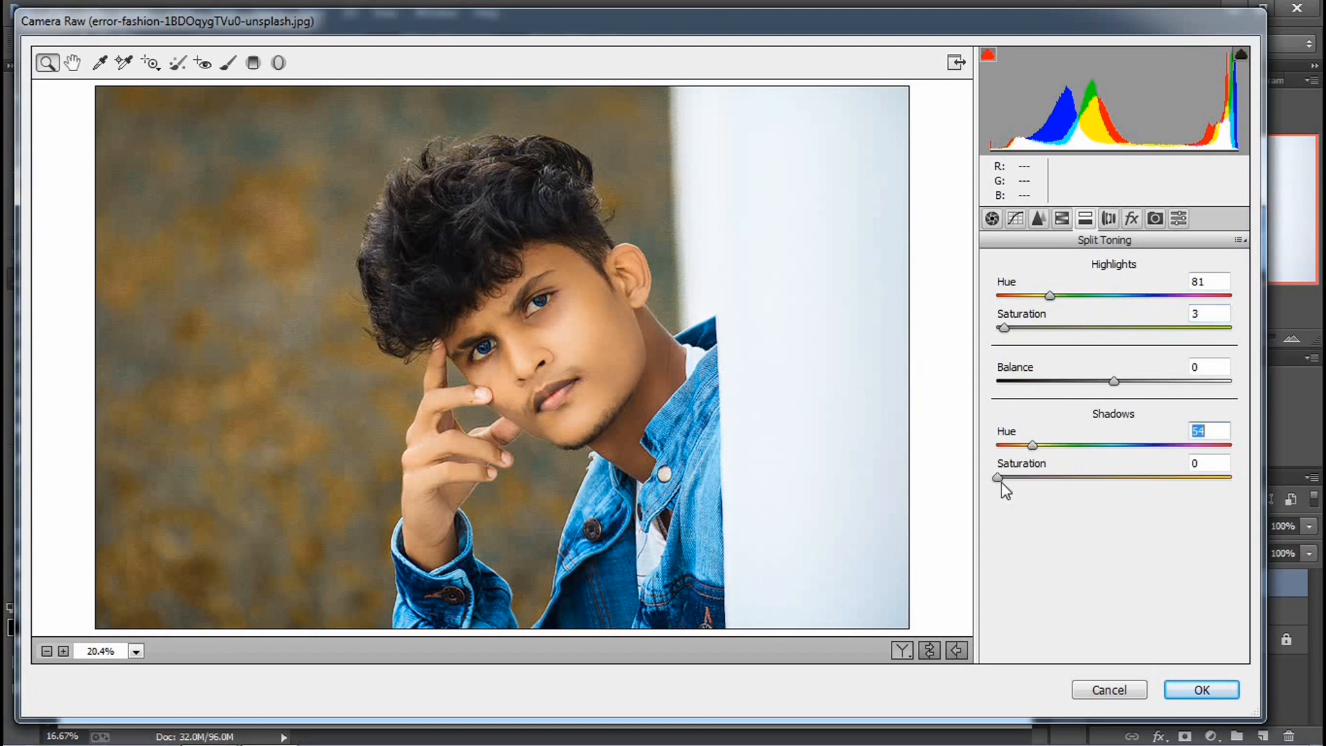
click(1007, 477)
- Add a graduated filter from the photo's lower-left edge up past mid-height with Exposure -0.90, and compare before and after side by side
click(254, 63)
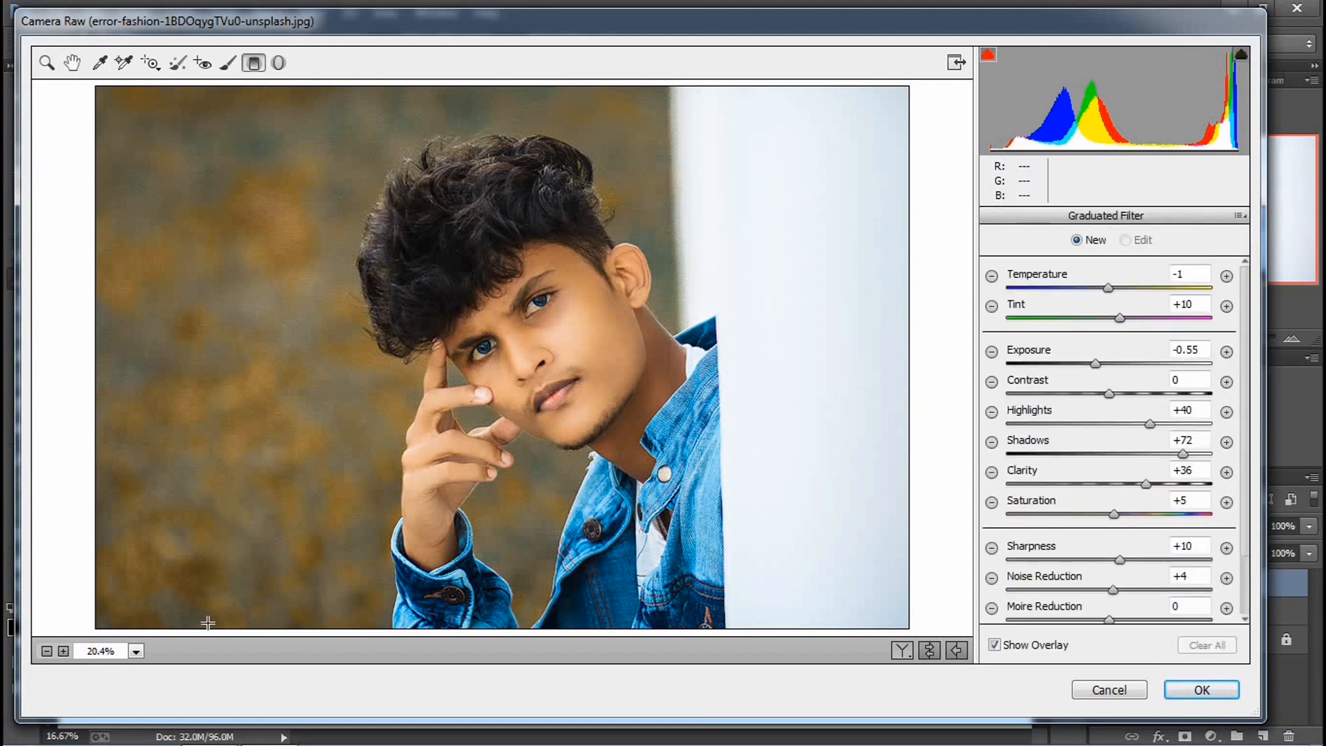
mouse_move(217, 631)
mouse_down()
mouse_move(260, 408)
mouse_move(261, 315)
mouse_up()
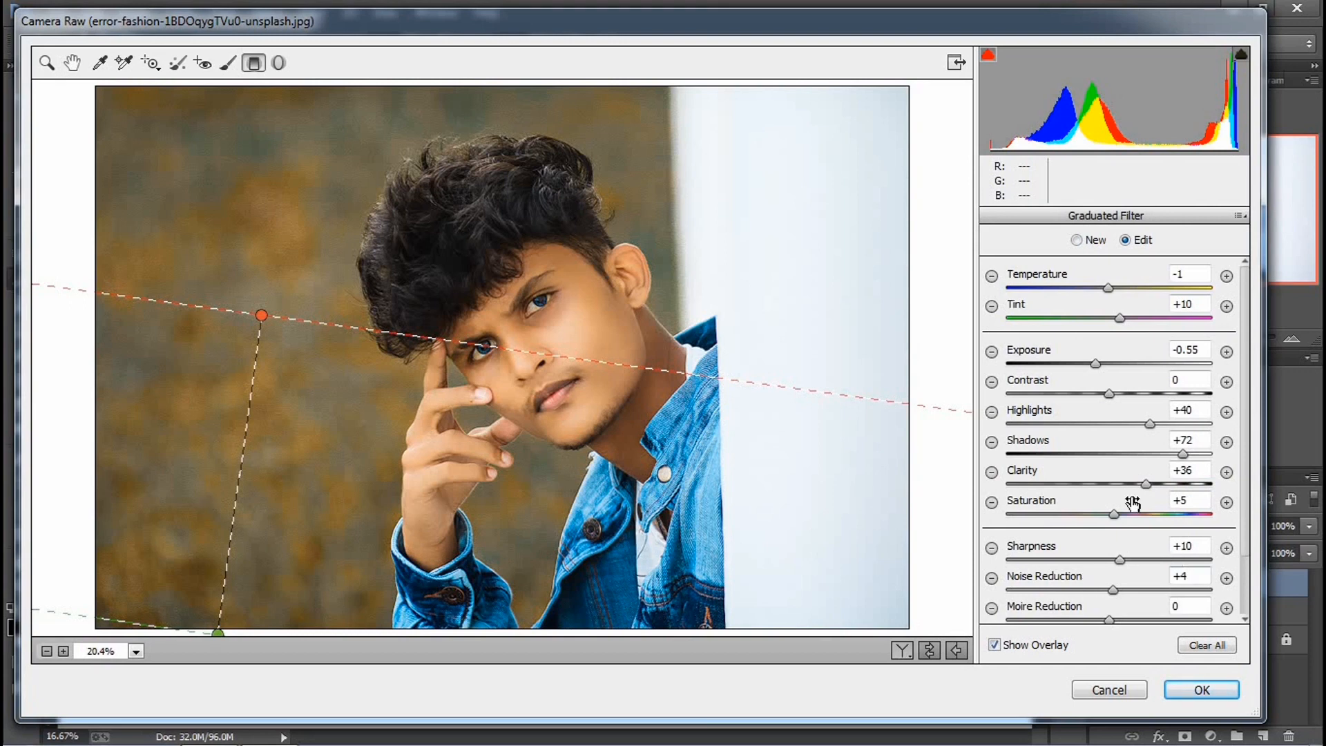
click(1086, 364)
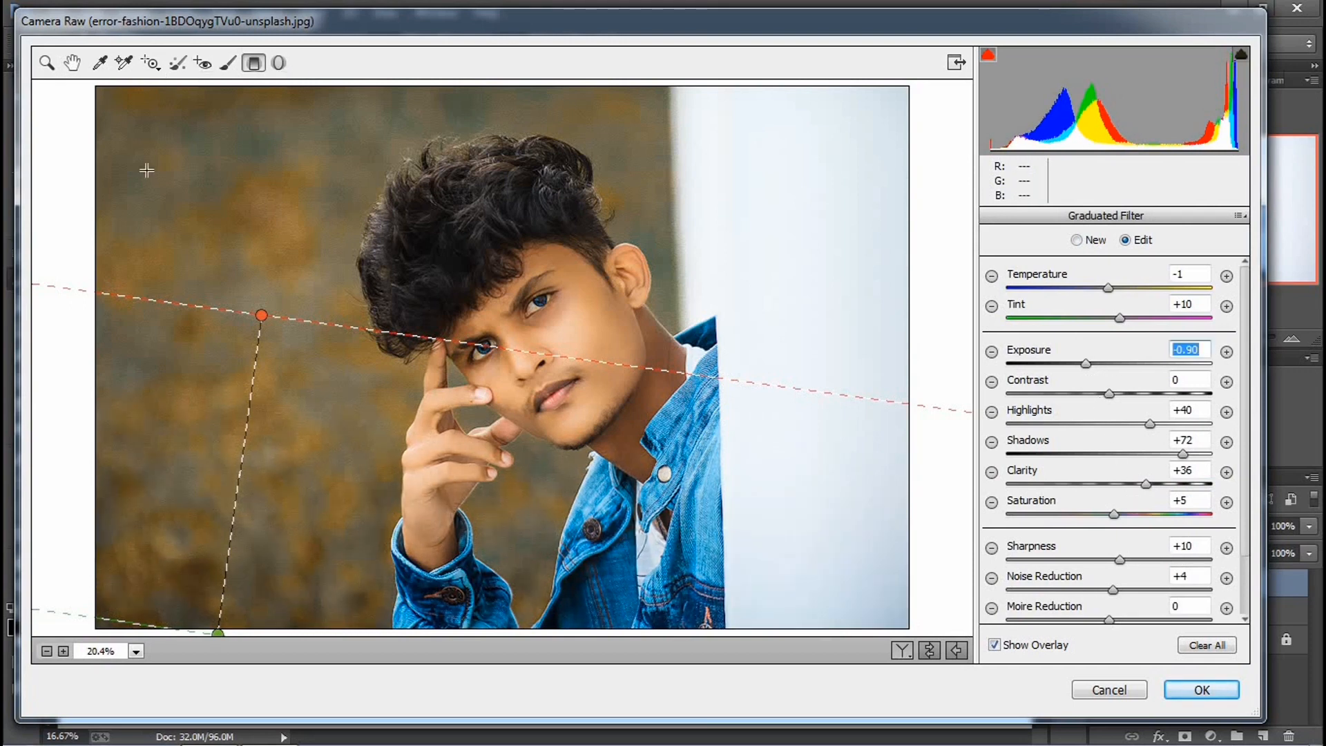
click(902, 650)
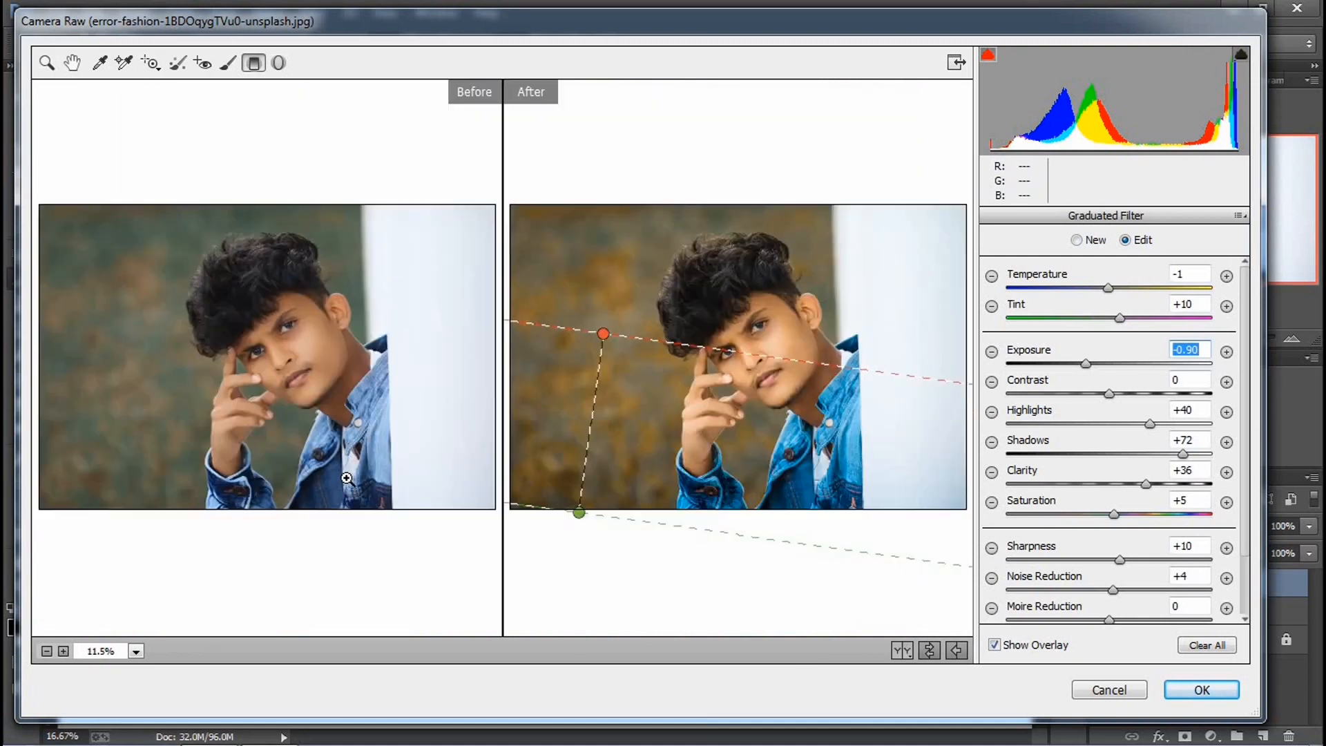
key(t)
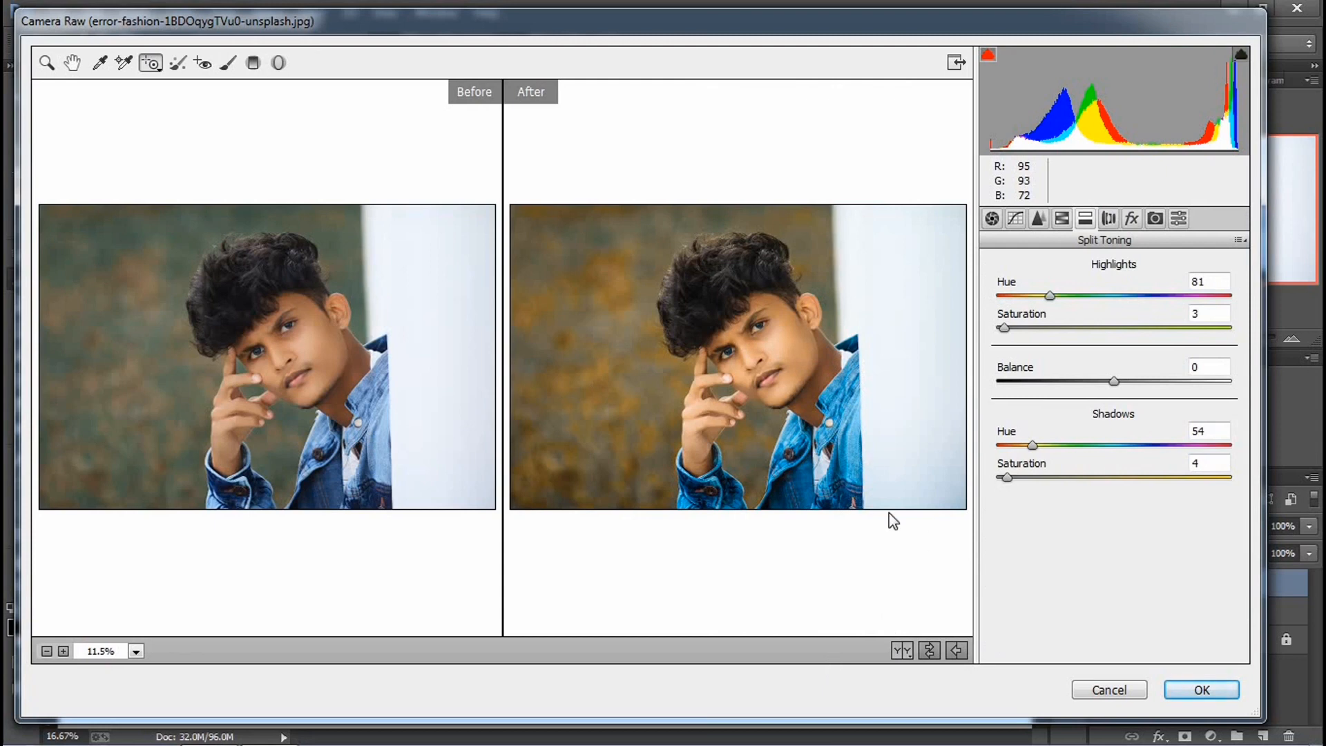
- Set the HSL hues to Yellows +96, Greens +29, Aquas -5 and Blues -2
click(1064, 226)
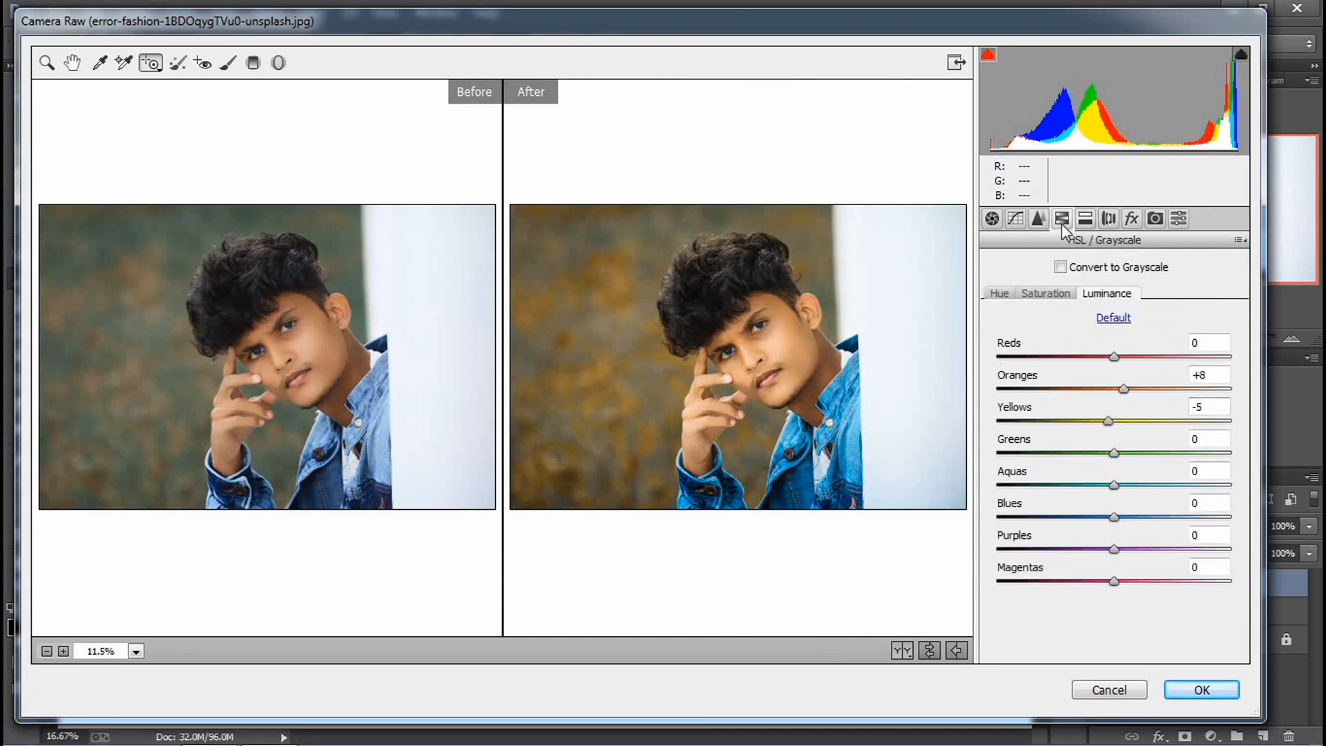
click(1000, 294)
drag(1057, 453, 1148, 451)
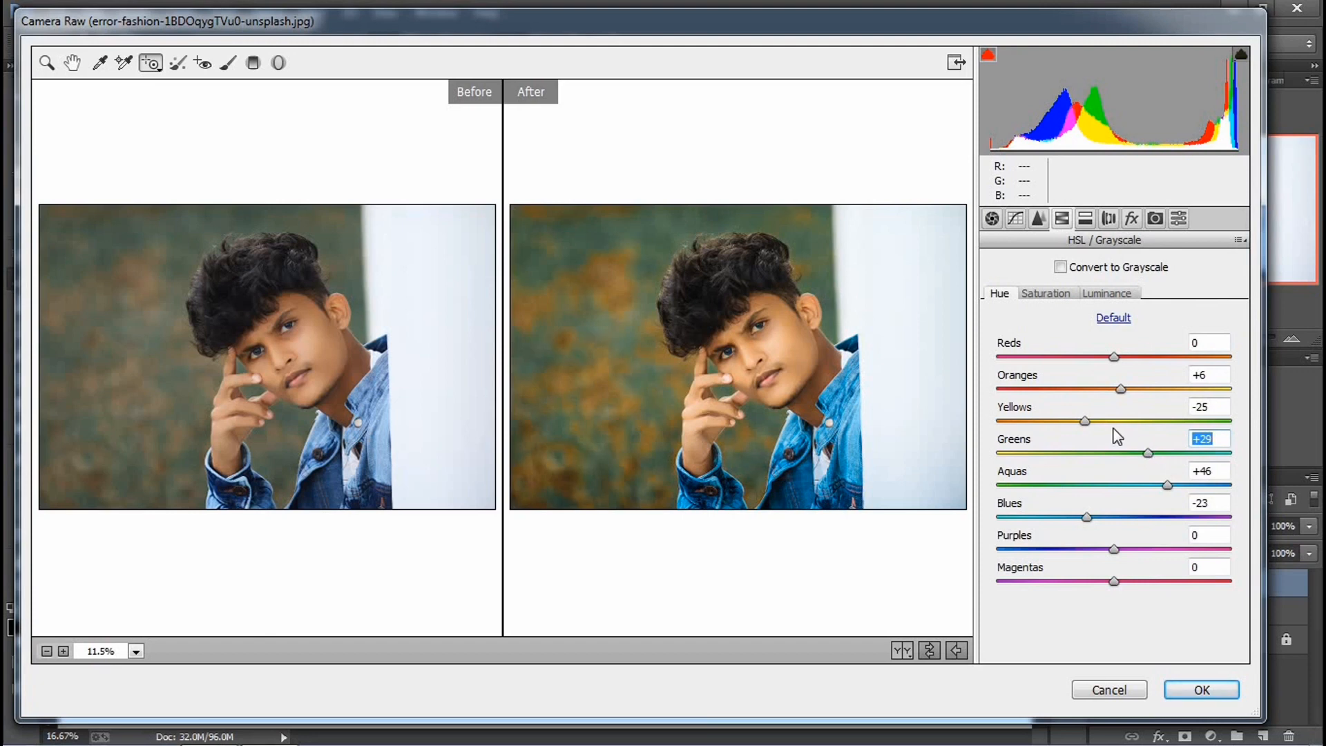
drag(1085, 421, 1227, 421)
drag(1128, 487, 1110, 517)
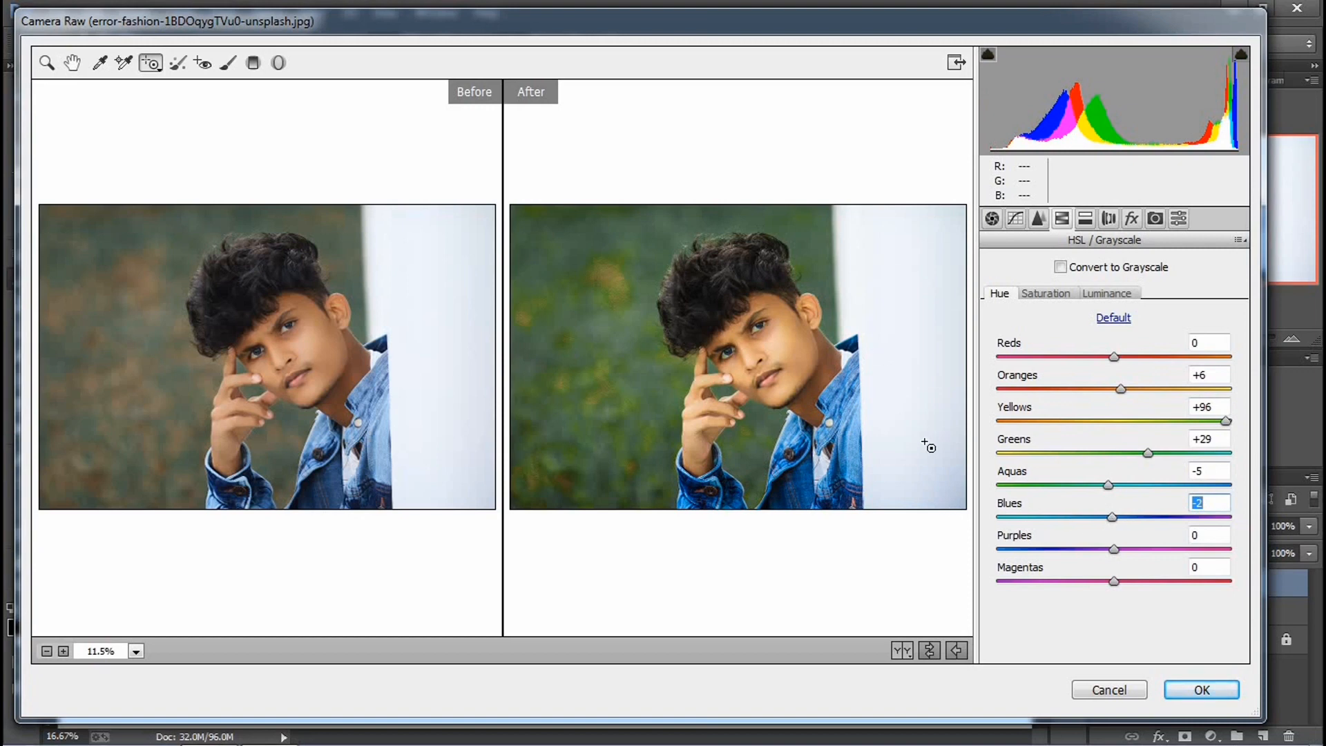
- Set the HSL saturation to Oranges -14, Greens +59, Aquas +50 and Blues +54
click(1051, 296)
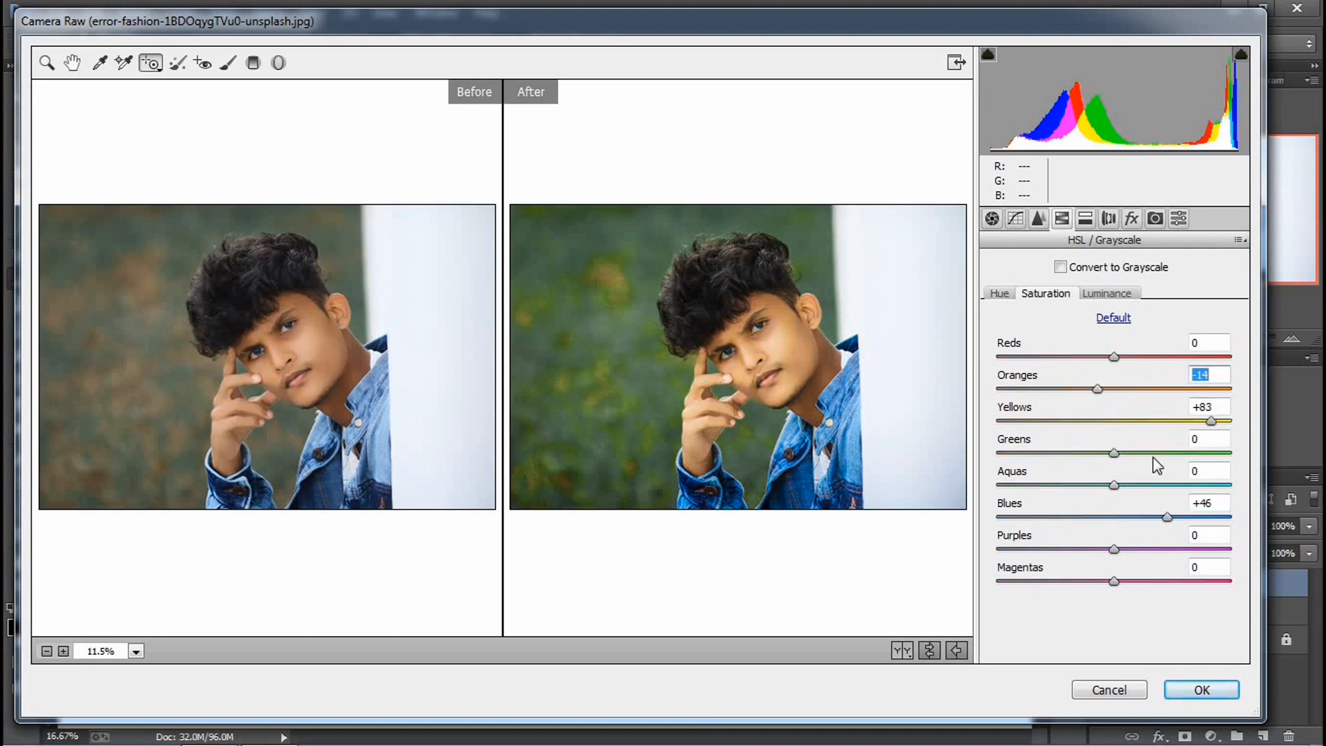
click(1183, 454)
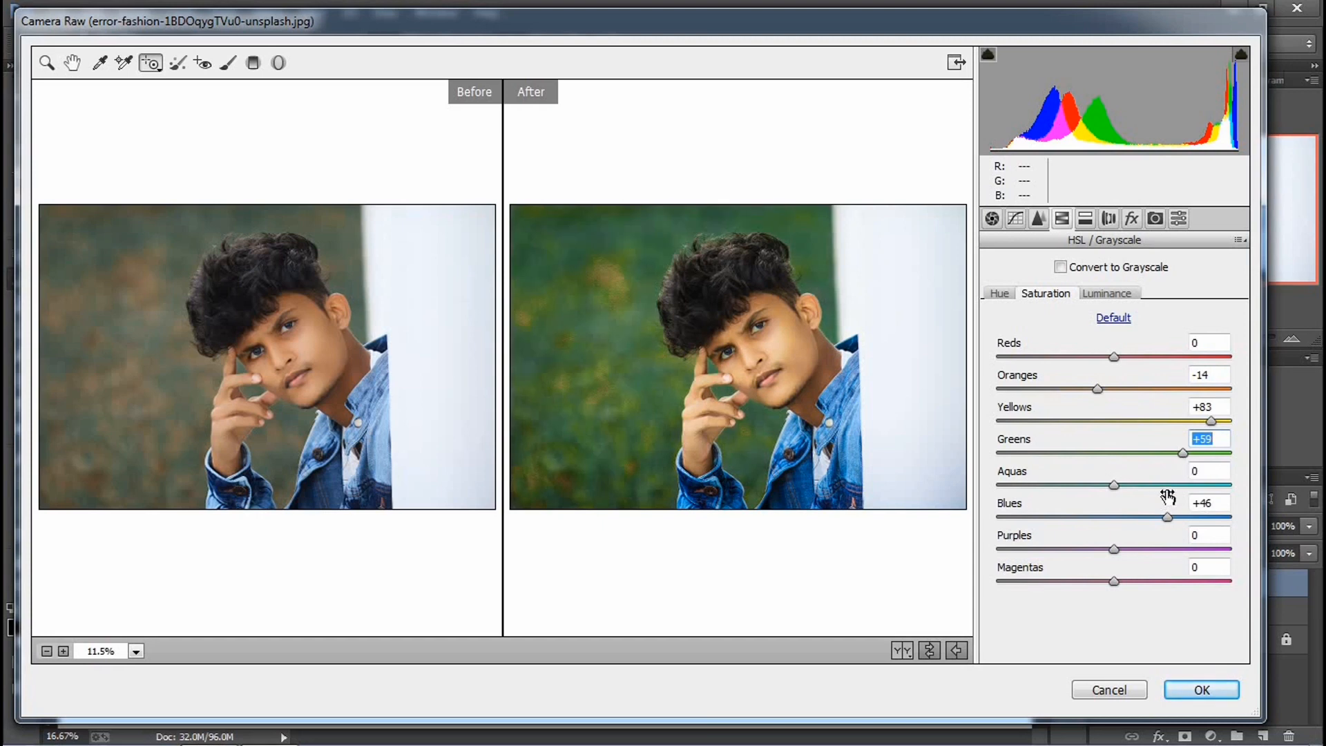
click(1177, 517)
click(1172, 485)
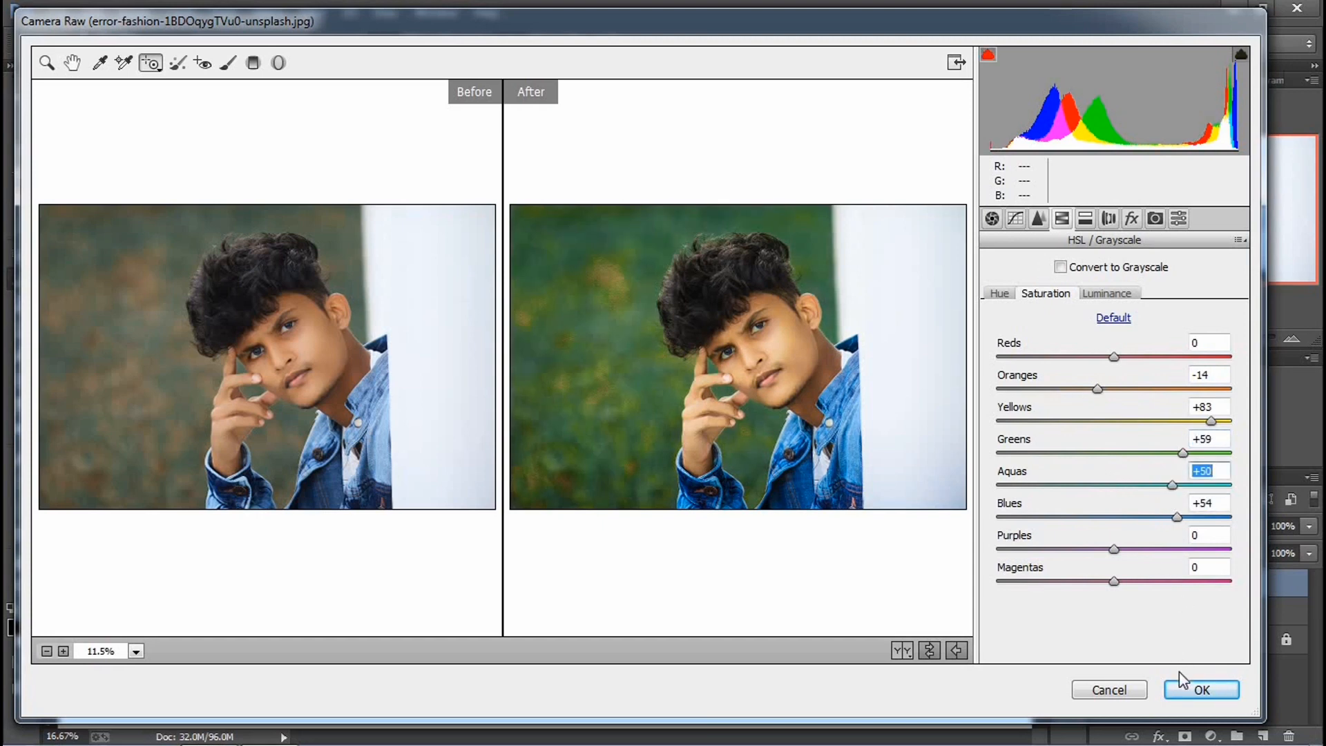
- Set the Yellows luminance to -17 and apply the Camera Raw Filter to layer 1
click(1093, 293)
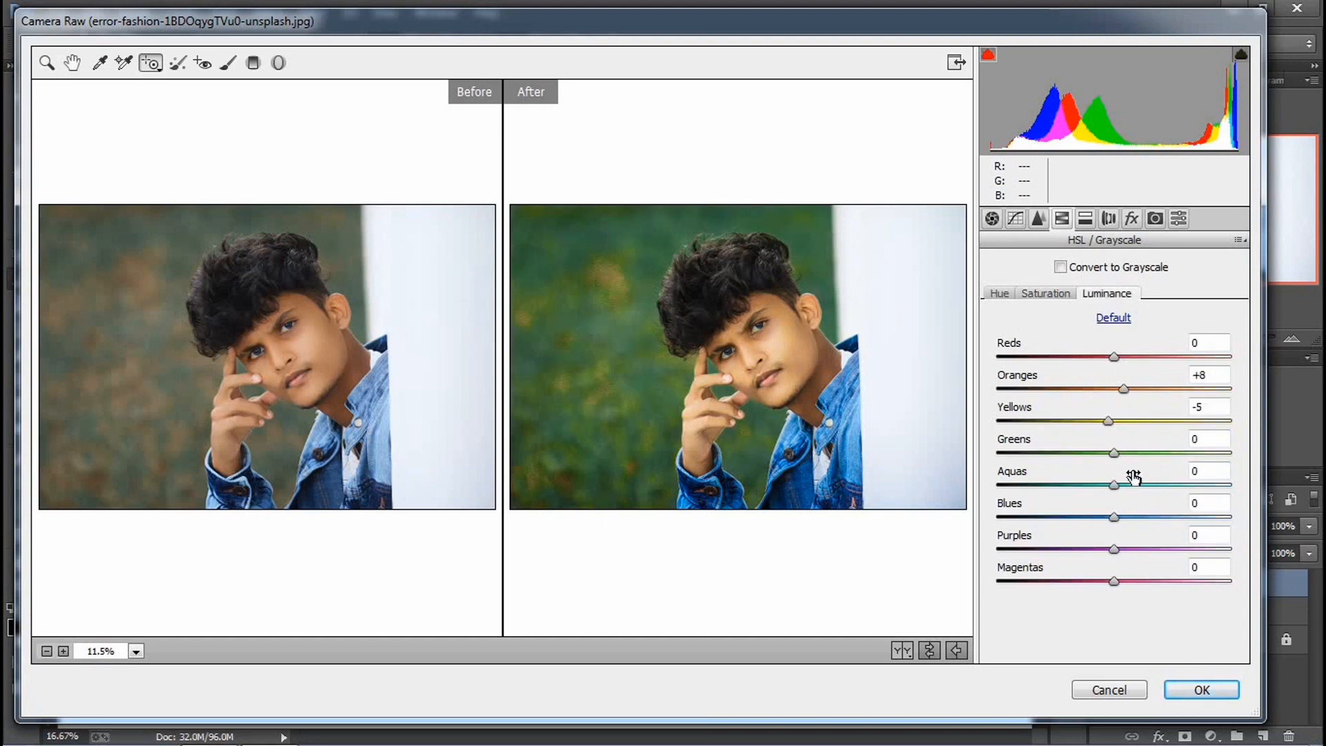
mouse_move(1112, 421)
mouse_down()
mouse_move(1052, 422)
mouse_move(1131, 422)
mouse_move(1096, 438)
mouse_up()
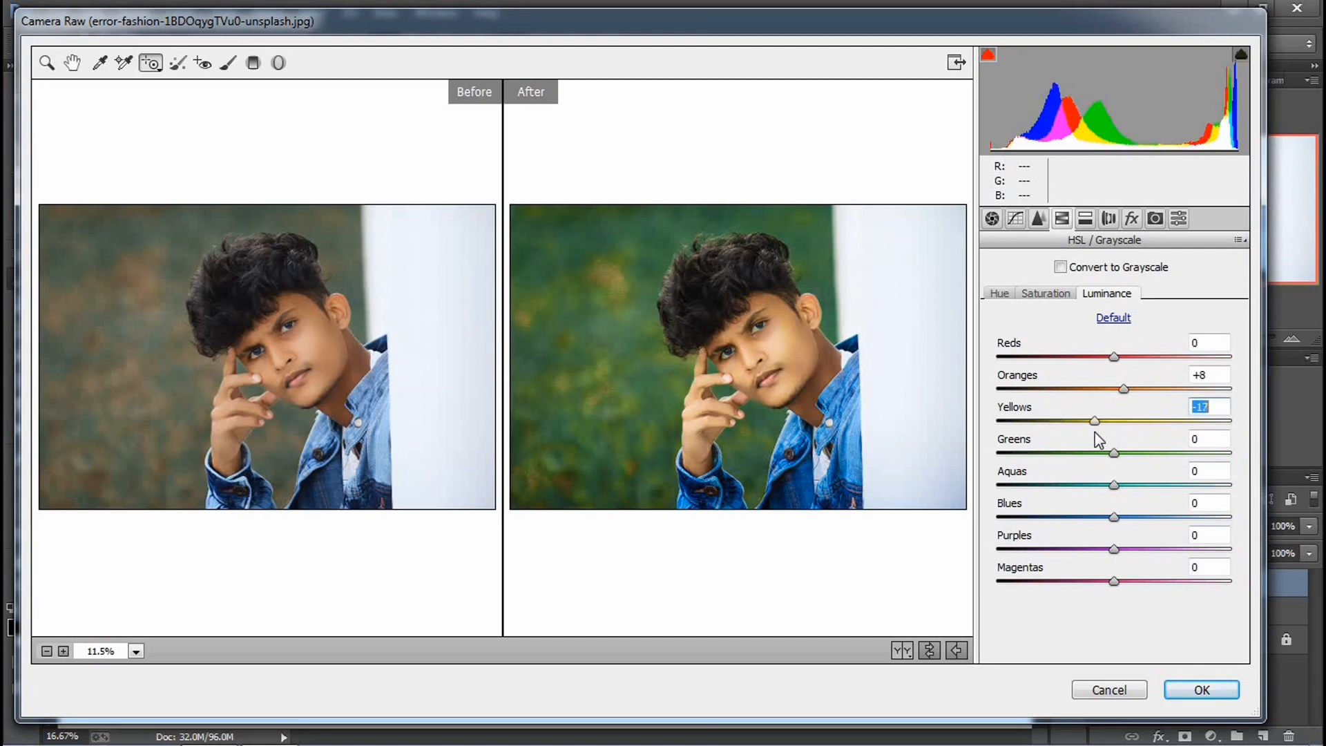
click(1198, 694)
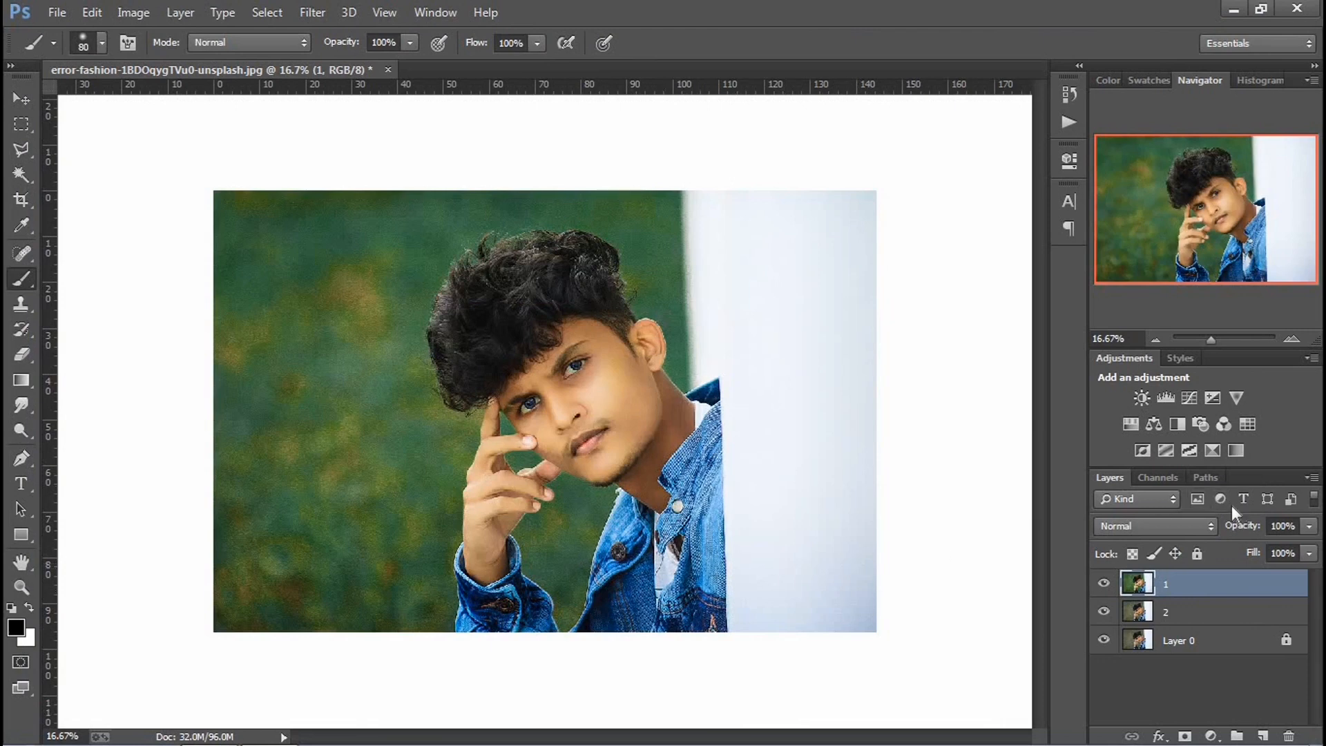
- Add a Selective Color adjustment layer and set the Greens to Cyan -100, Magenta -68 and Yellow at its minimum
click(1235, 451)
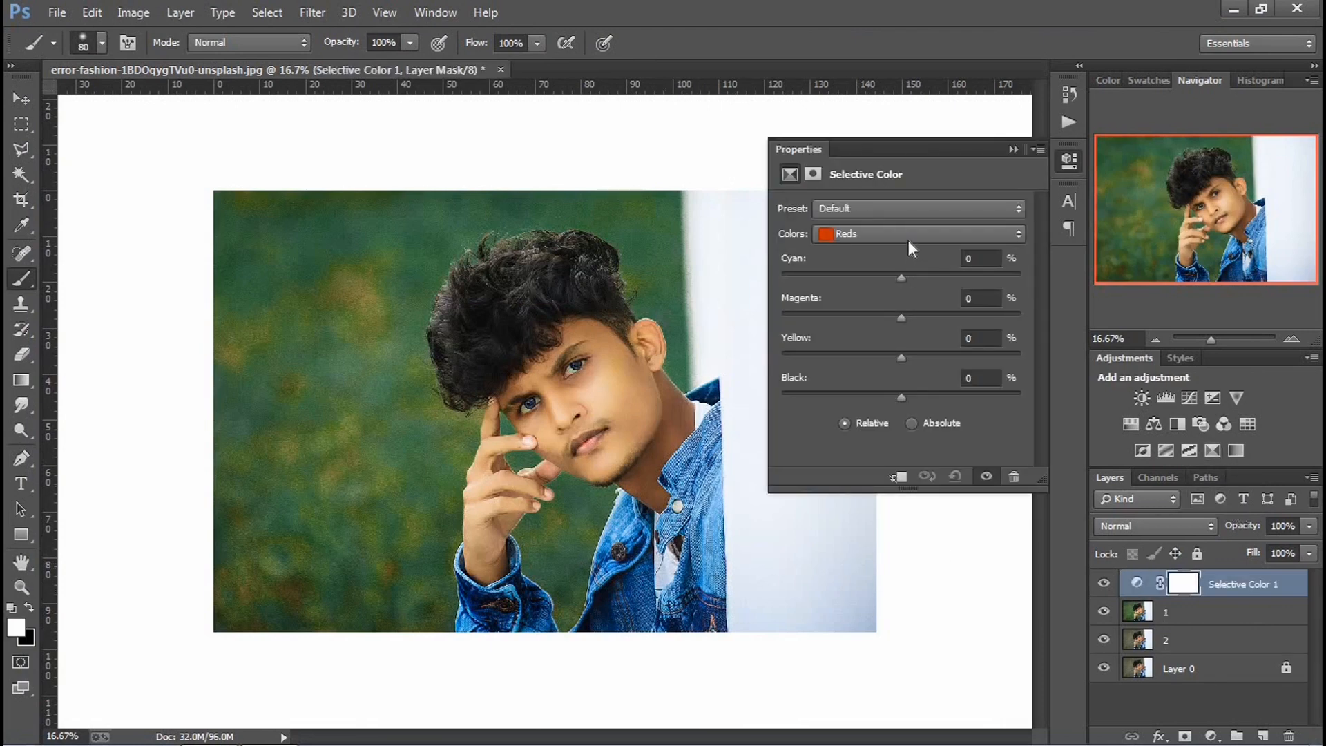
click(909, 241)
click(893, 284)
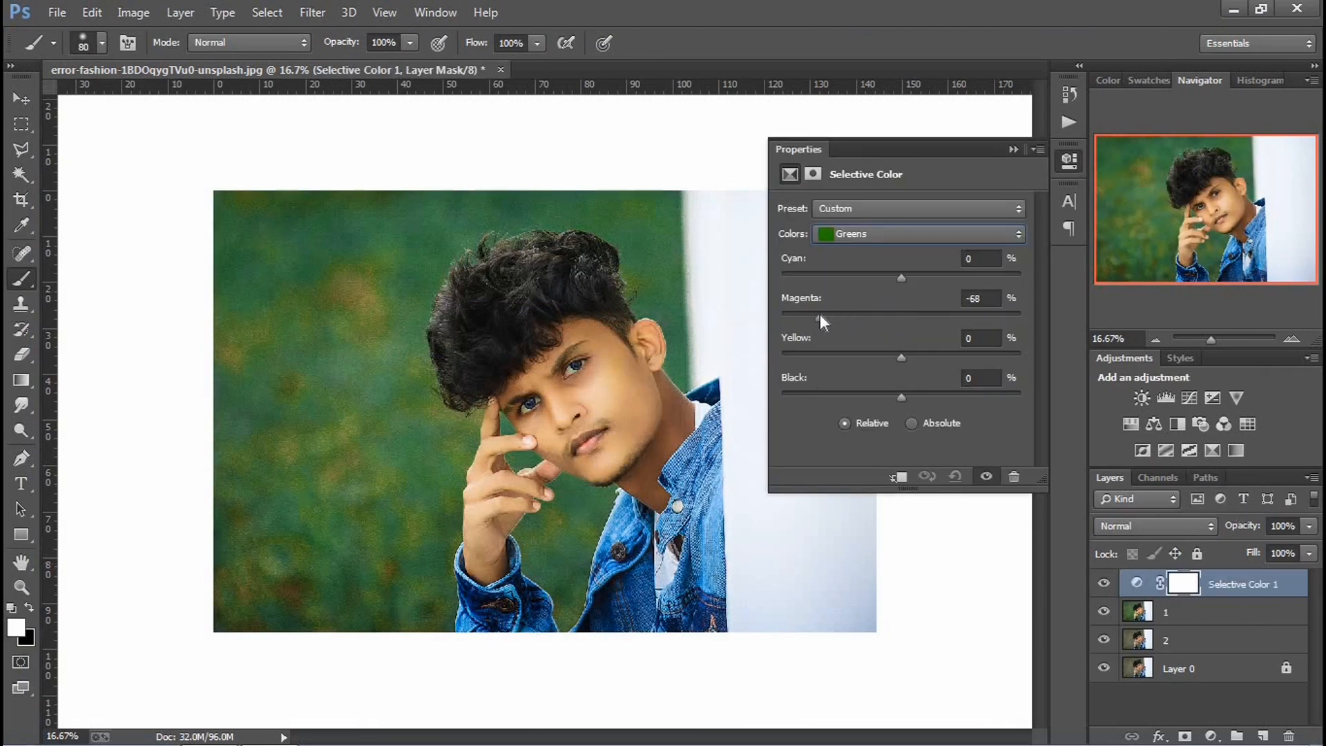
drag(902, 276, 780, 277)
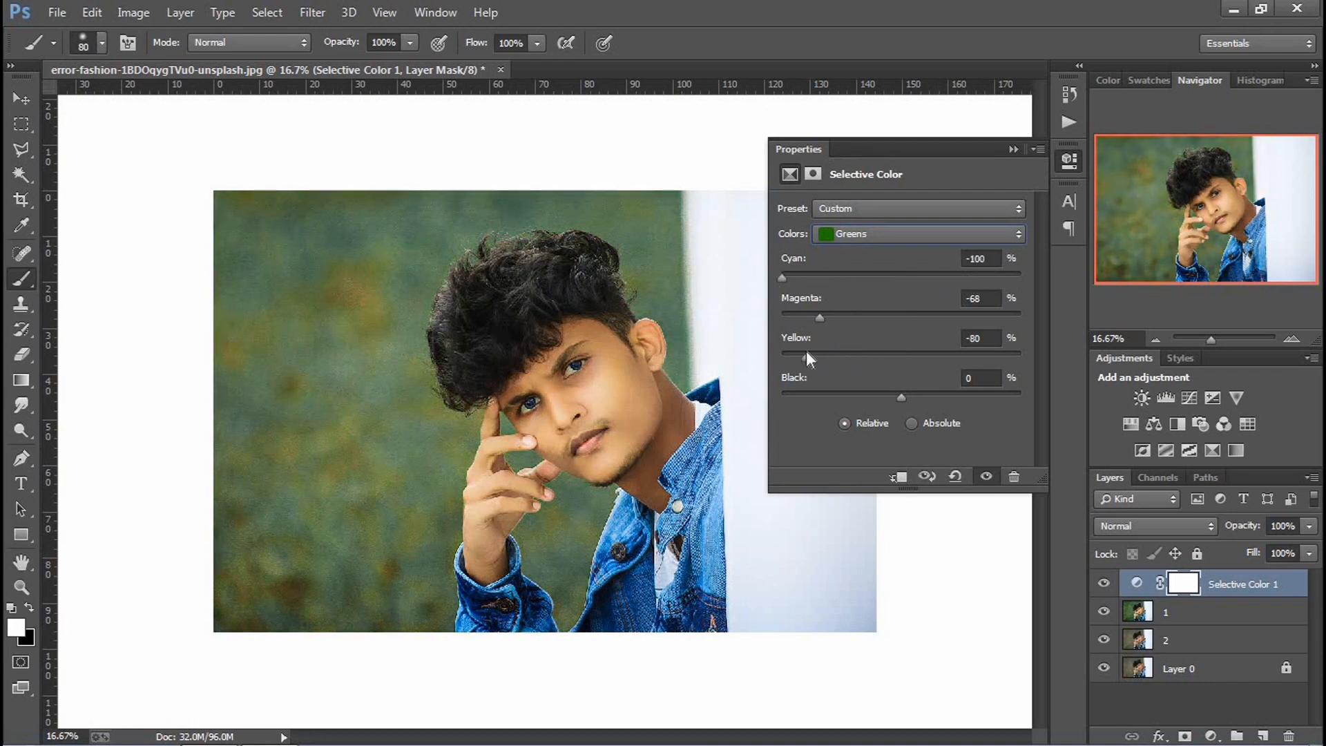
drag(806, 357, 760, 388)
- Set the Selective Color Yellows to Cyan -13, Magenta -11, Yellow -55 and Black +49
click(877, 235)
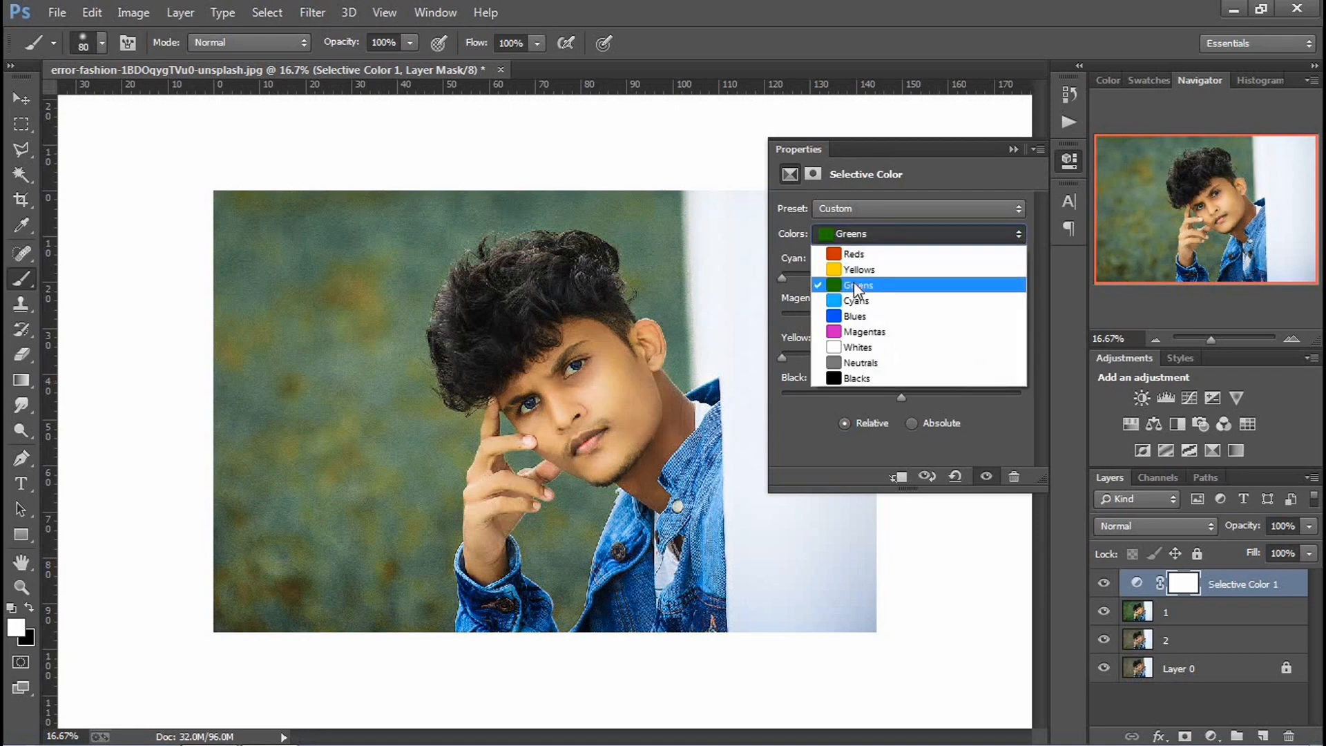
click(854, 277)
mouse_move(877, 317)
mouse_down()
mouse_move(802, 317)
mouse_move(900, 326)
mouse_move(889, 326)
mouse_up()
drag(879, 276, 886, 304)
drag(885, 354, 825, 374)
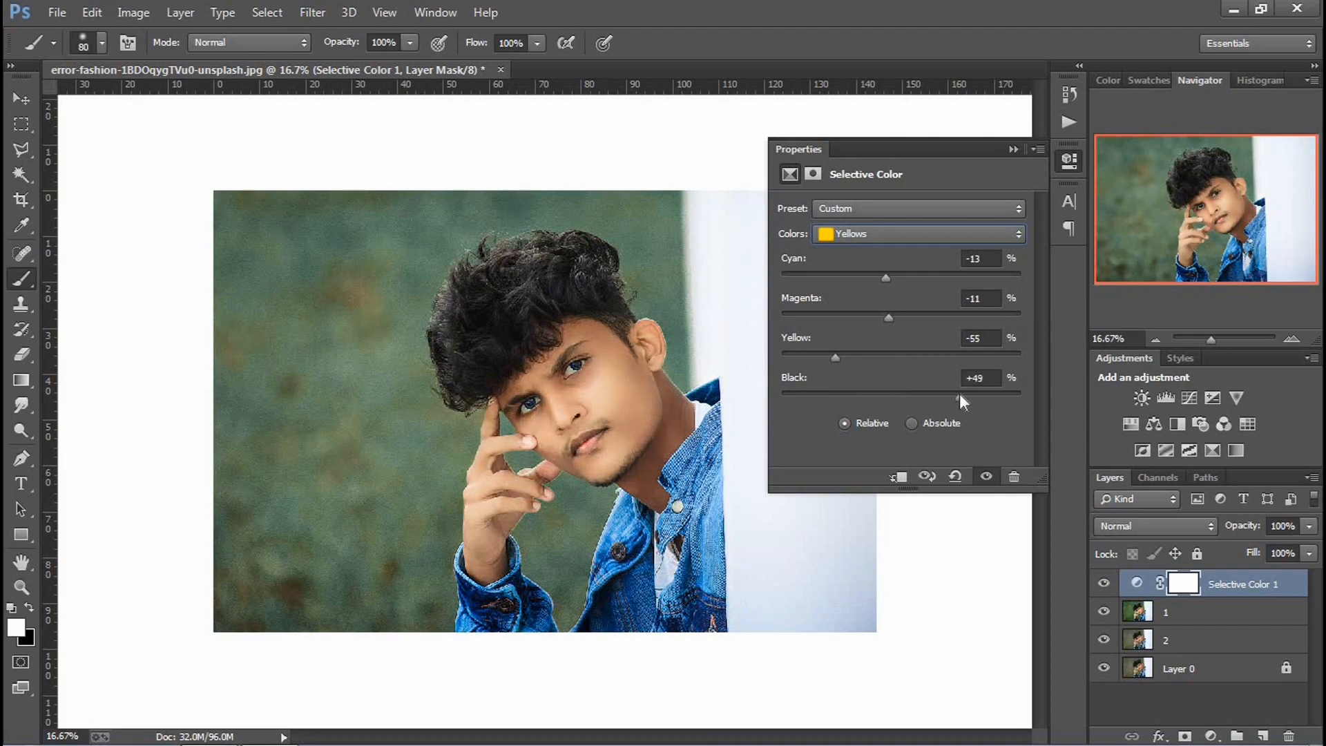
- Merge the Selective Color adjustment down into layer 1
click(1013, 149)
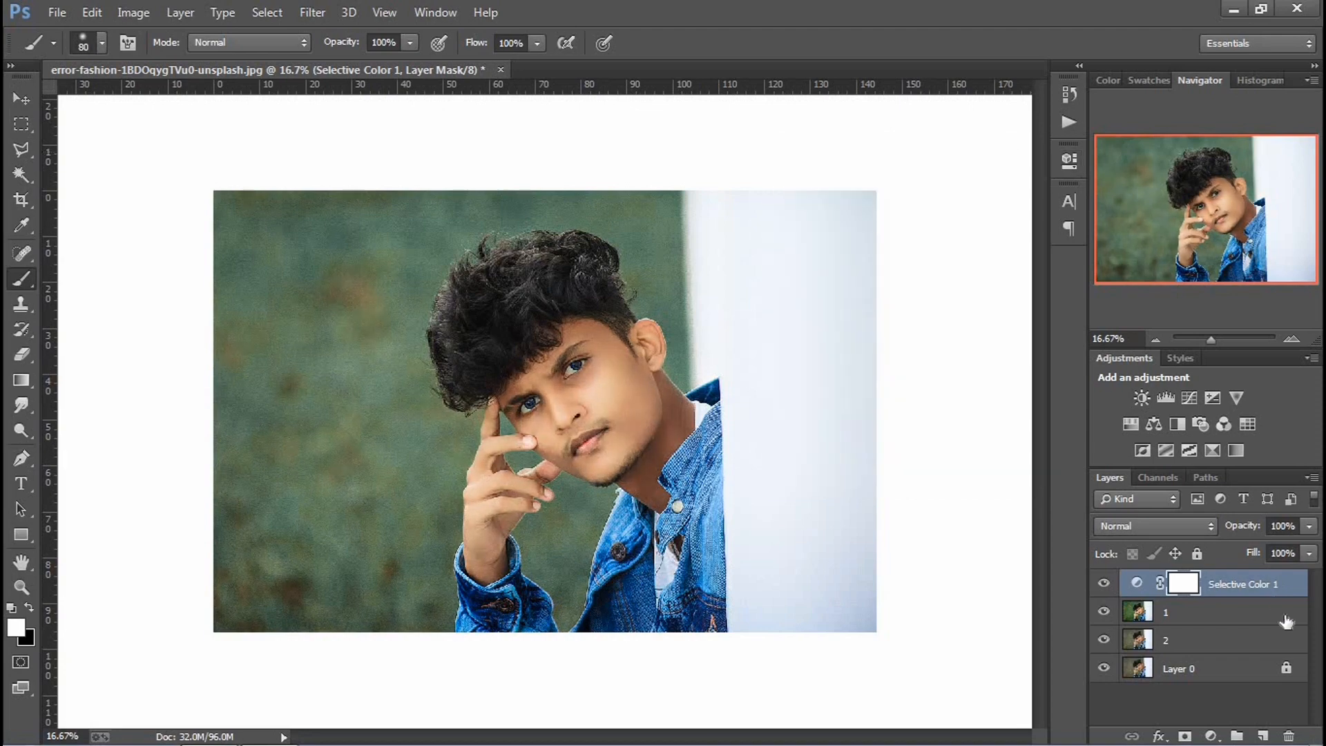
right_click(1269, 586)
click(943, 590)
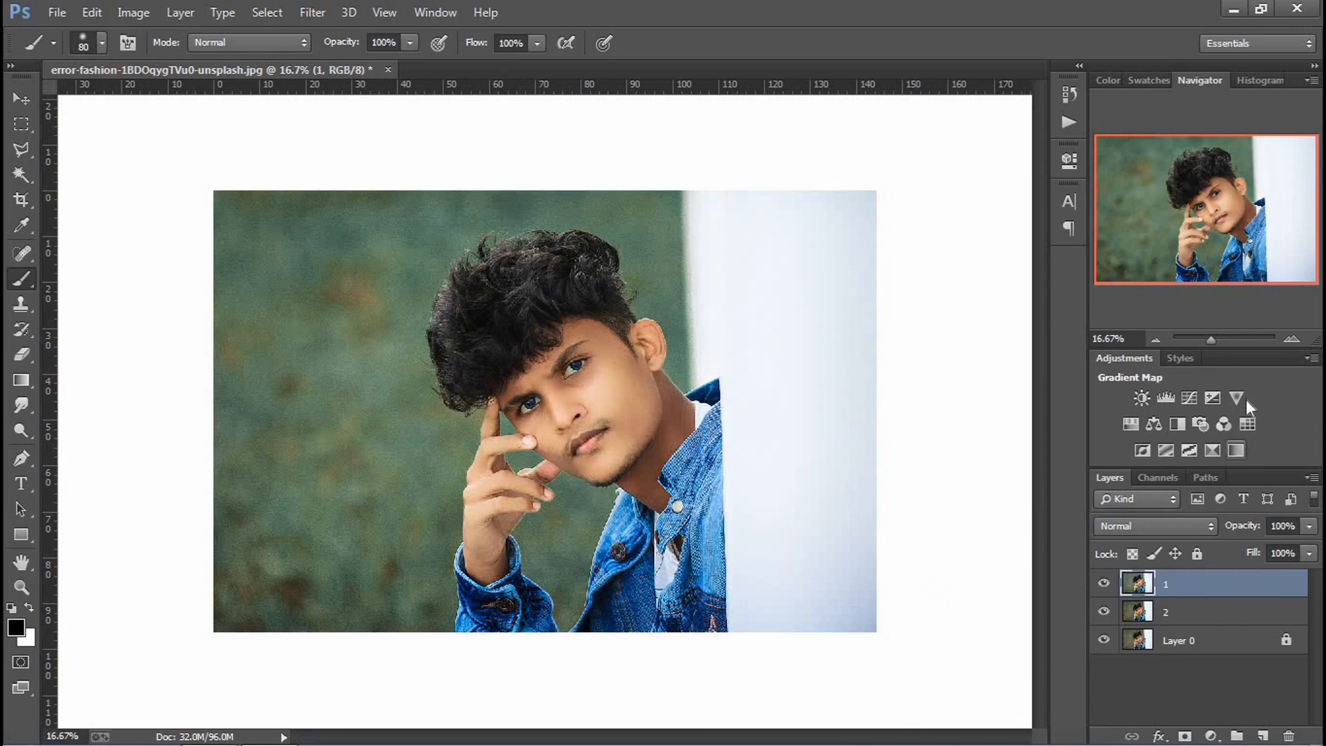
- Add a Color Lookup adjustment layer with the Kodak 5218 Kodak 2395 LUT and reduce its fill to 69%
click(1247, 424)
click(940, 208)
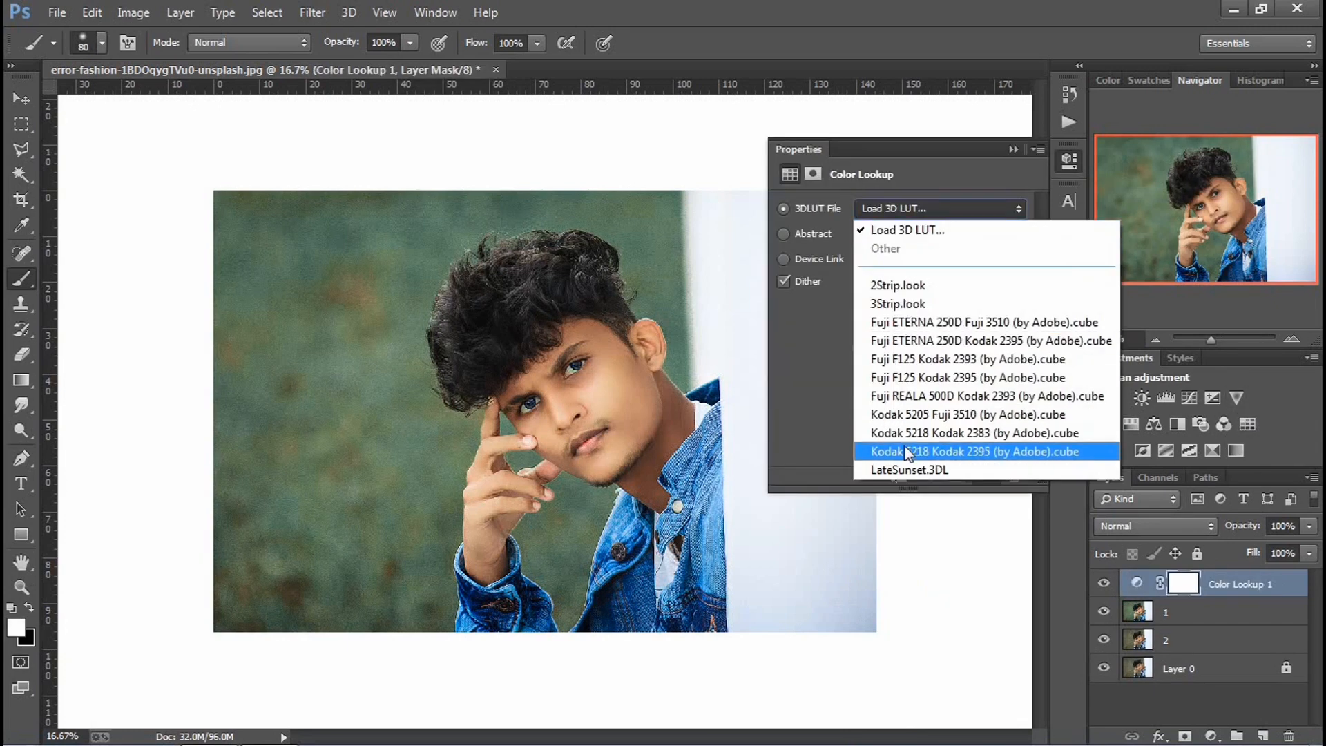
click(904, 449)
click(1013, 149)
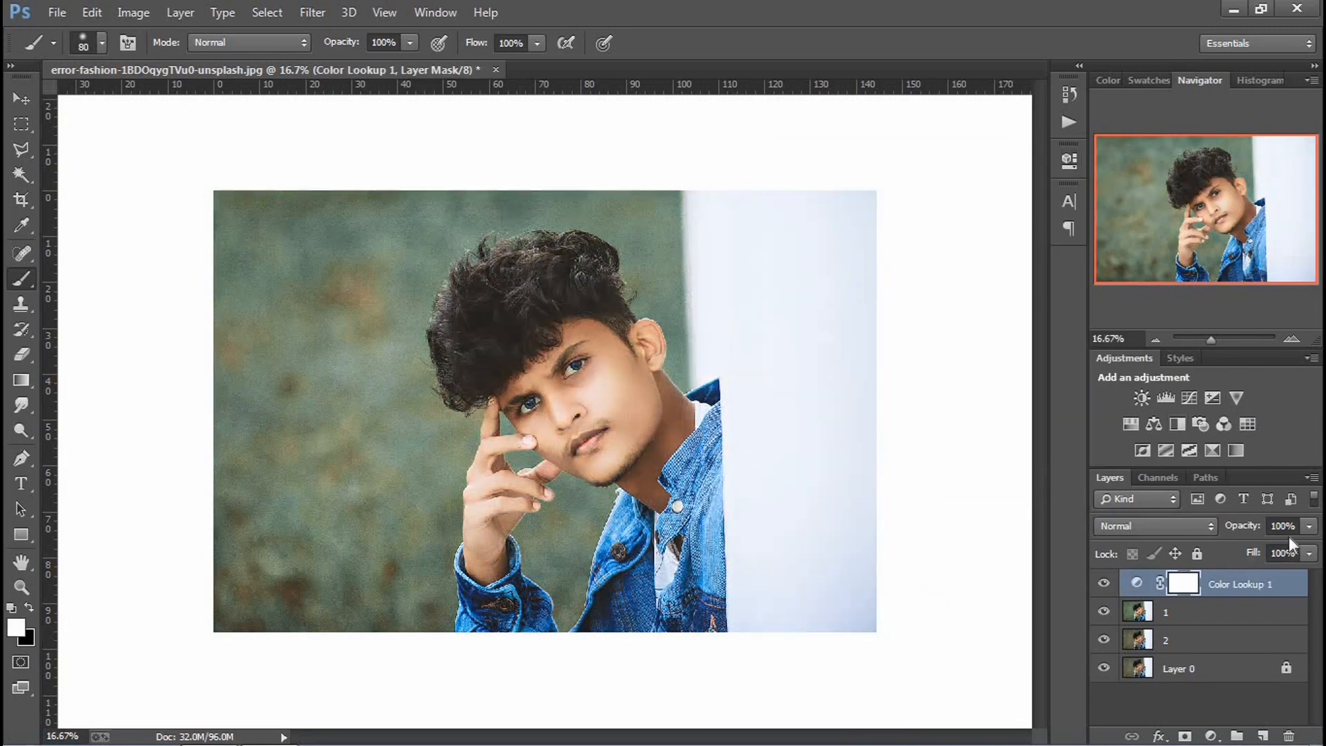
click(1309, 553)
drag(1309, 574, 1279, 573)
- Merge the Color Lookup adjustment down into layer 1
right_click(1260, 595)
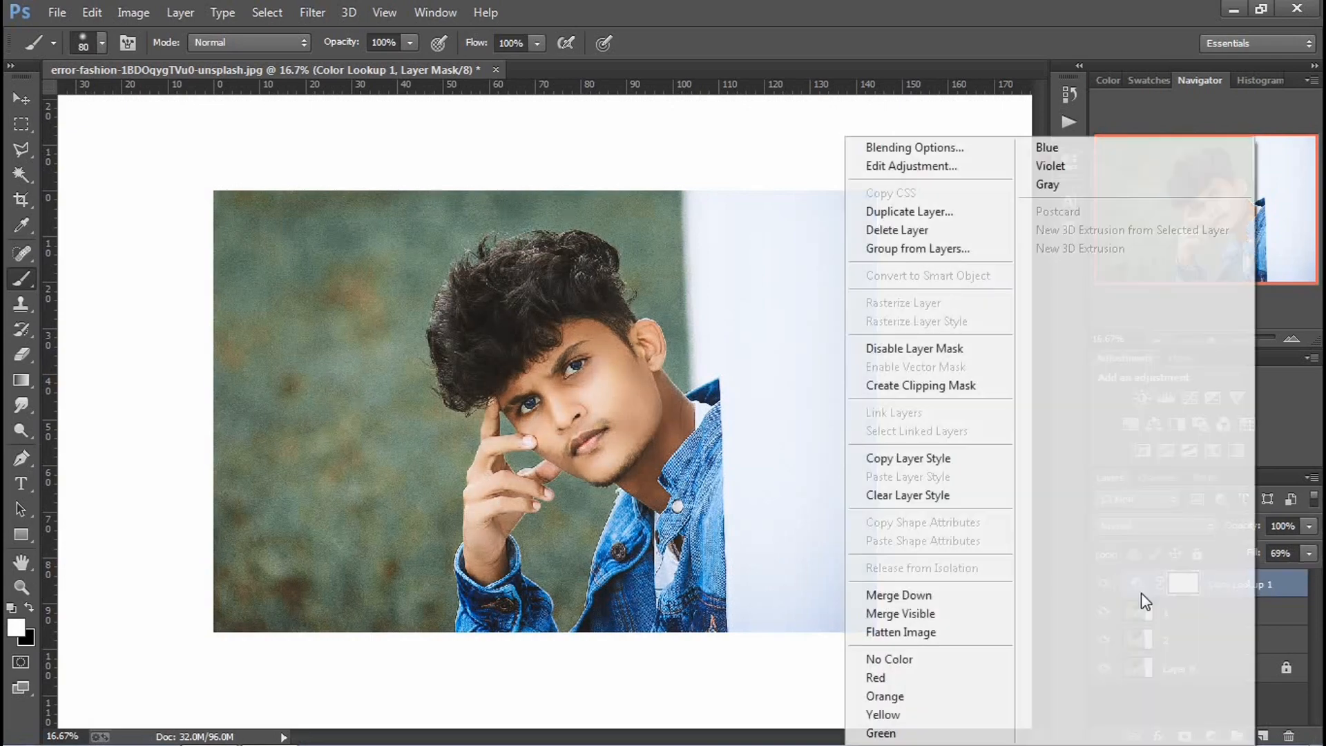
key(Escape)
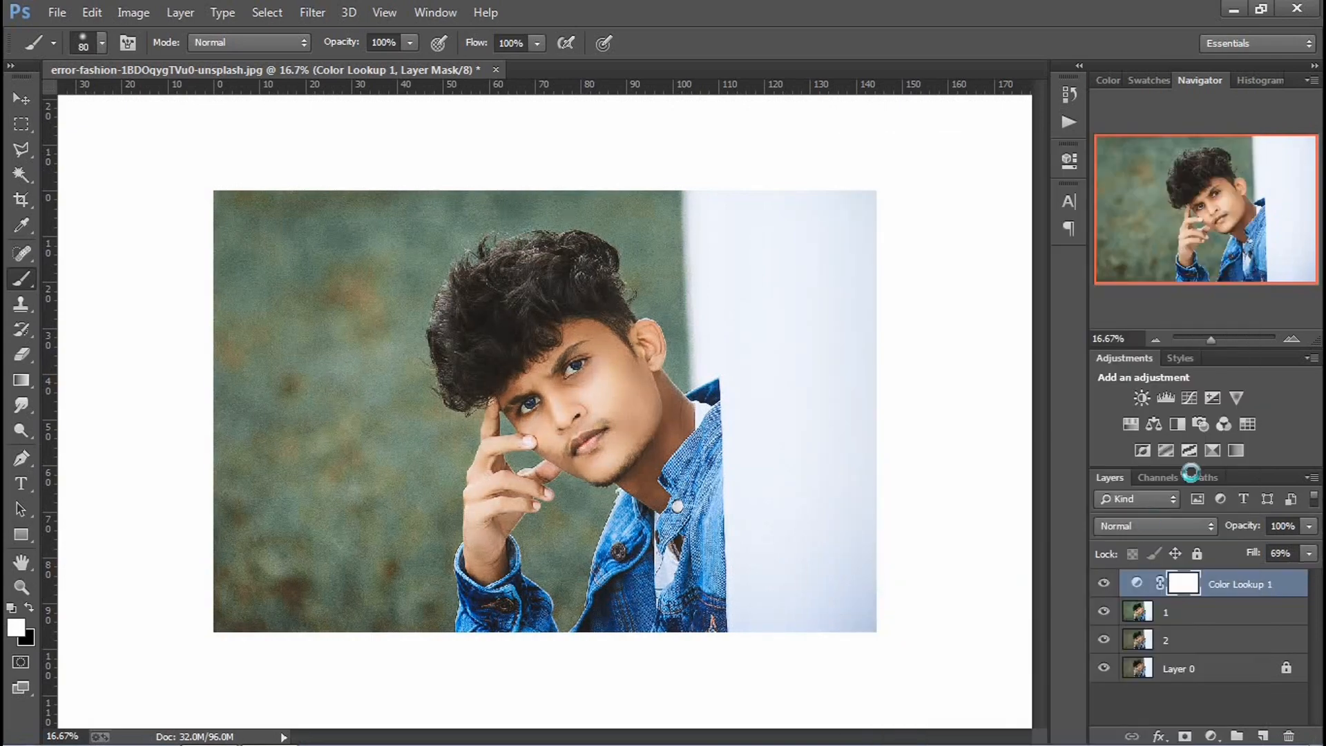
key(Delete)
- Add a Curves adjustment layer and shape the RGB curve with three points, slightly raising the highlights and midtones and lowering the shadows
click(1189, 398)
click(964, 305)
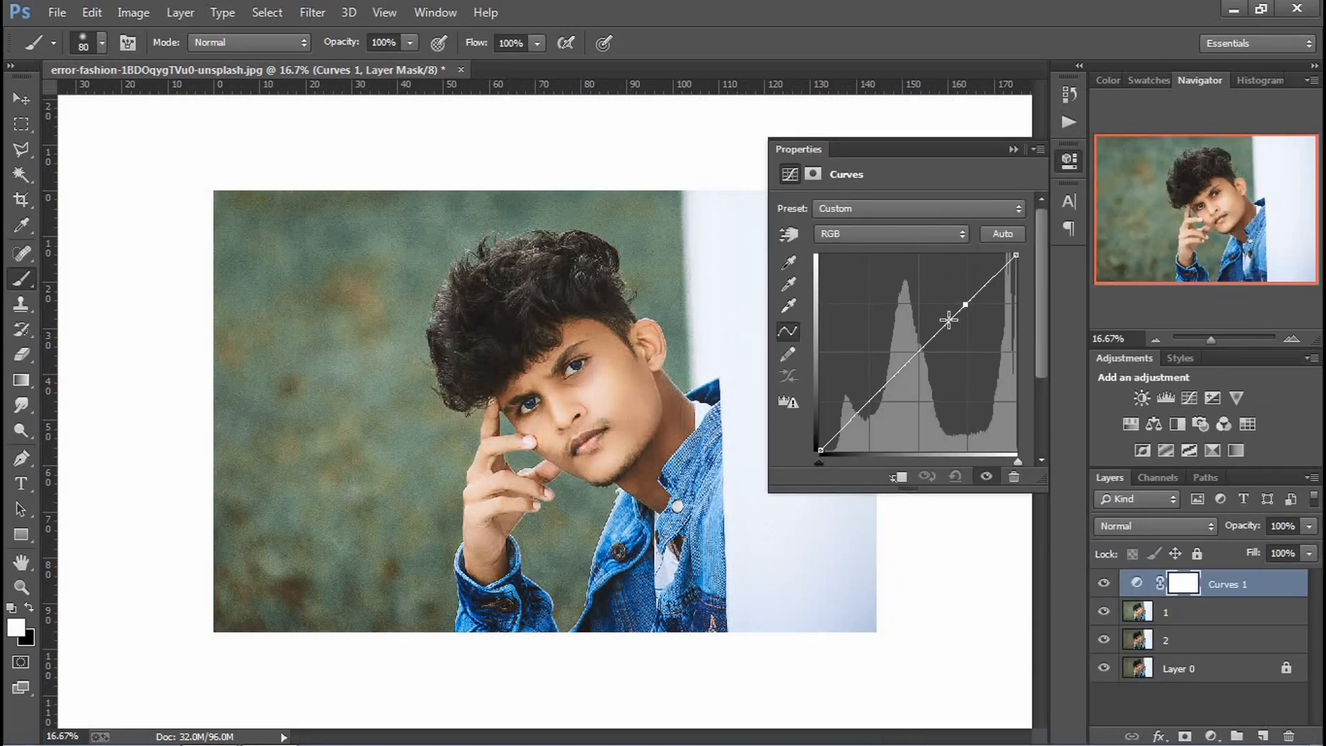
click(918, 353)
click(867, 400)
drag(964, 305, 967, 303)
drag(865, 395, 867, 401)
drag(917, 351, 916, 348)
click(1013, 149)
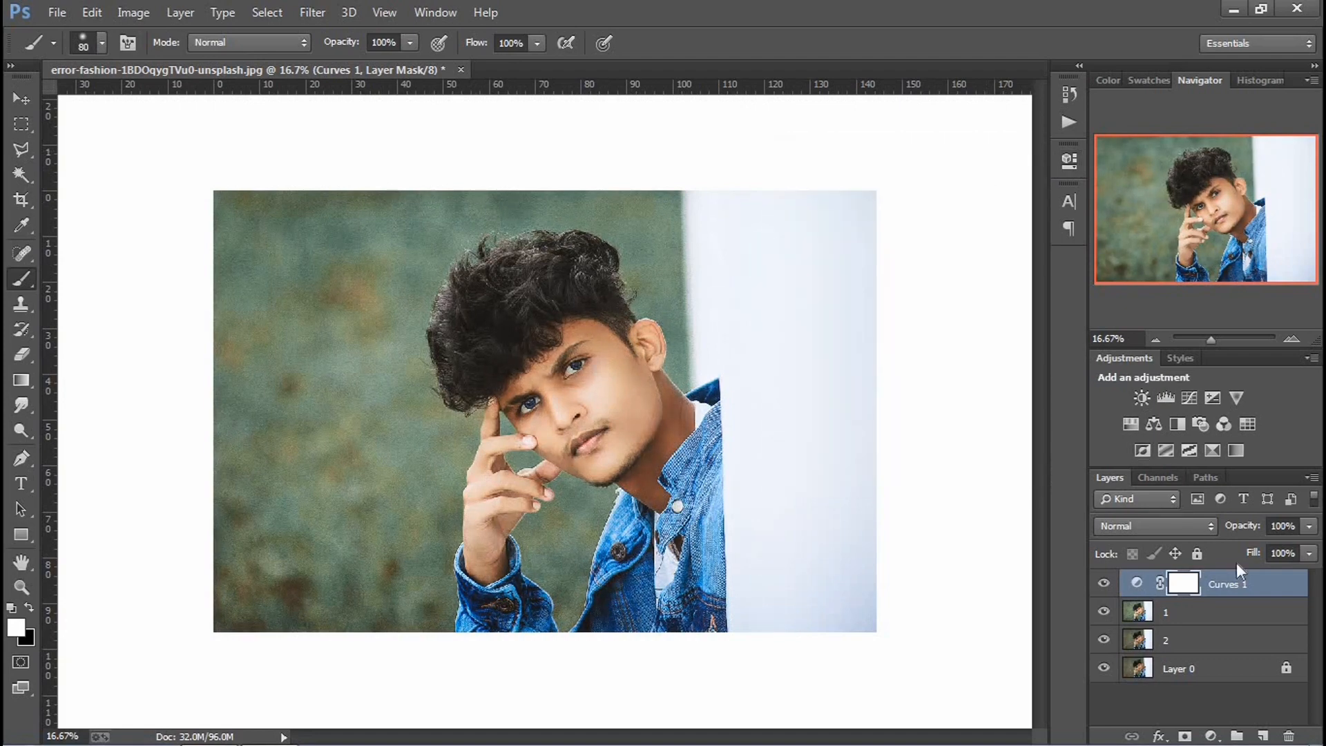
- Merge the Curves adjustment down into layer 1
right_click(1237, 579)
click(988, 597)
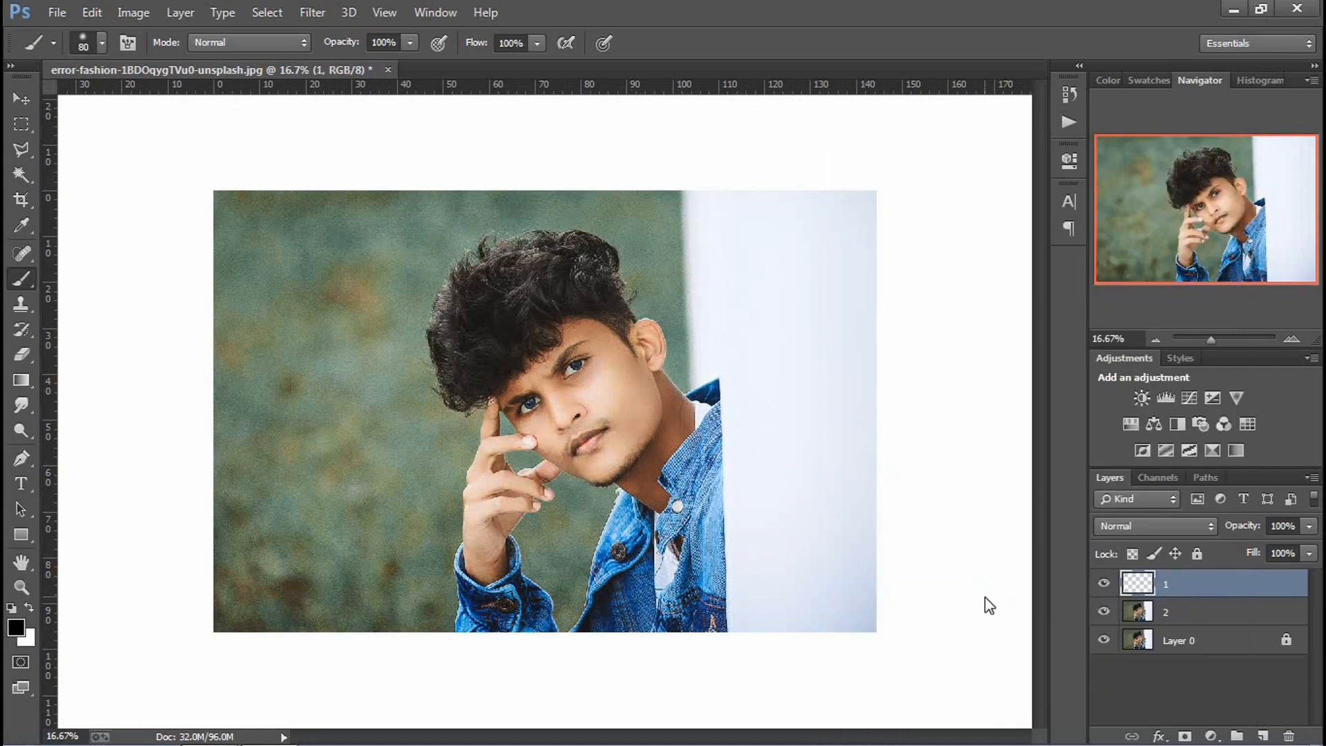
- Hide layer 2 and toggle layer 1's visibility to compare the edited portrait with the original
key(ctrl+plus)
key(ctrl+plus)
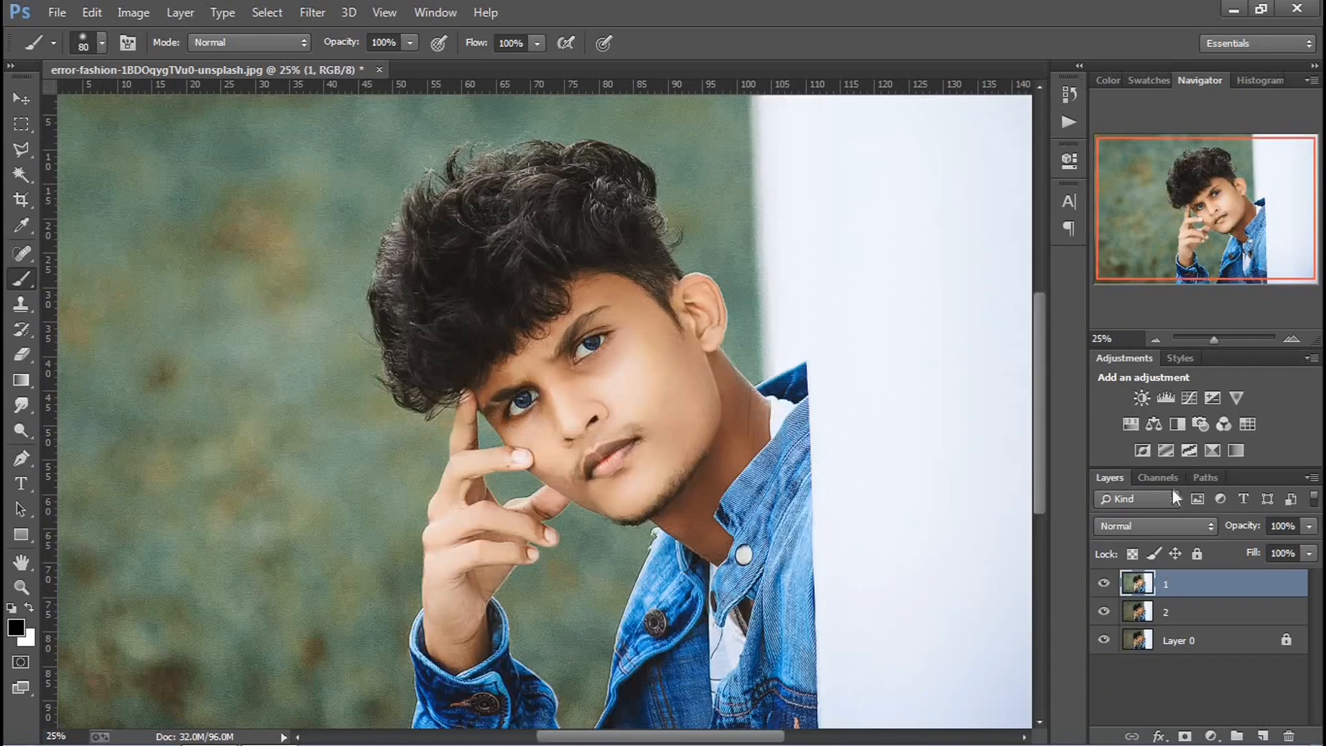
drag(1103, 610, 1103, 584)
click(1103, 583)
click(1103, 583)
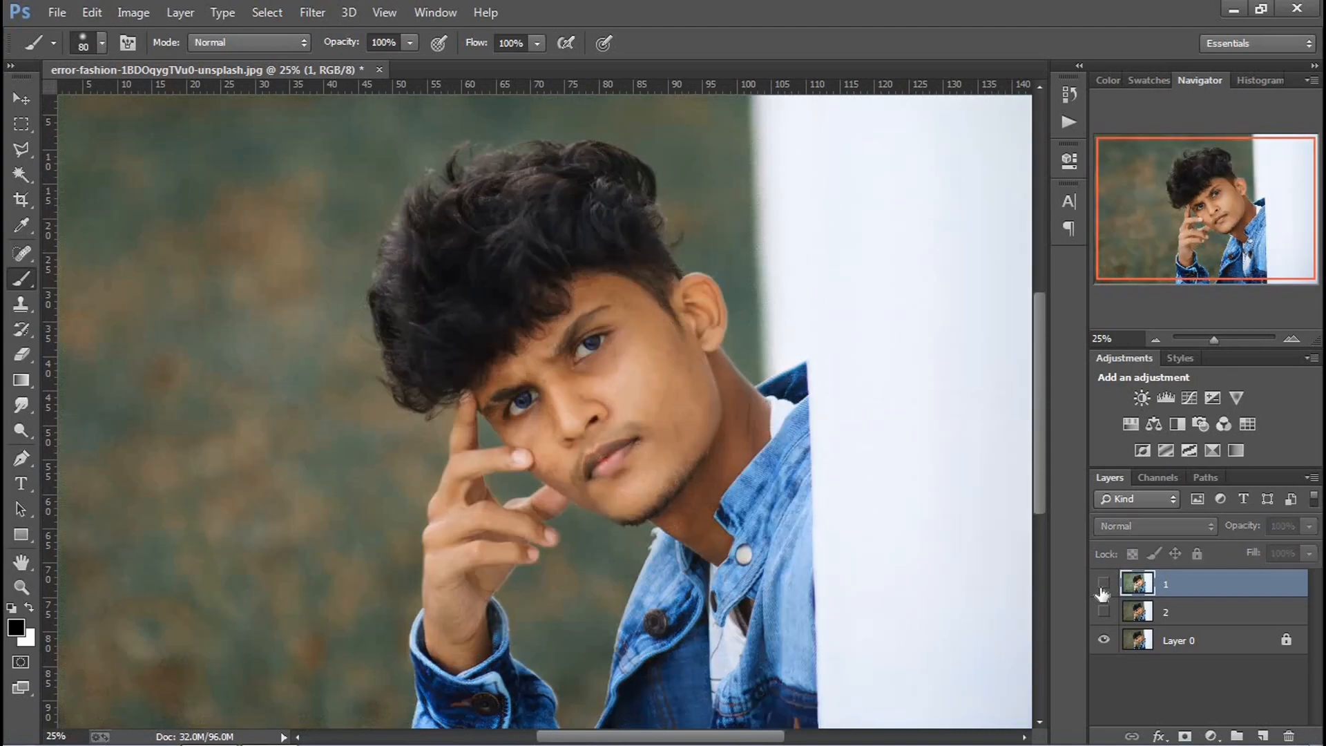
click(1103, 583)
click(1103, 584)
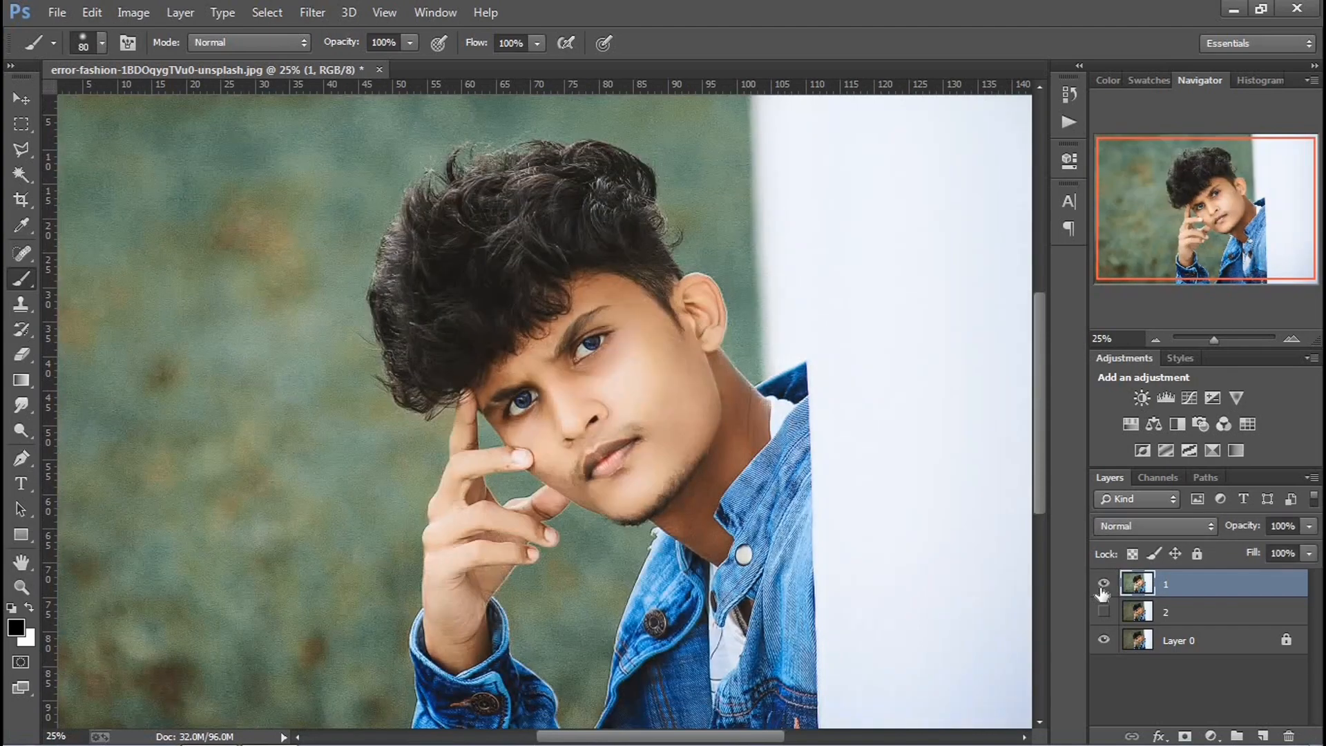
- Outline the outer end of the eyebrow beside the raised fingertip with the Pen tool and retouch it using the Clone Stamp at size 45
key(ctrl+plus)
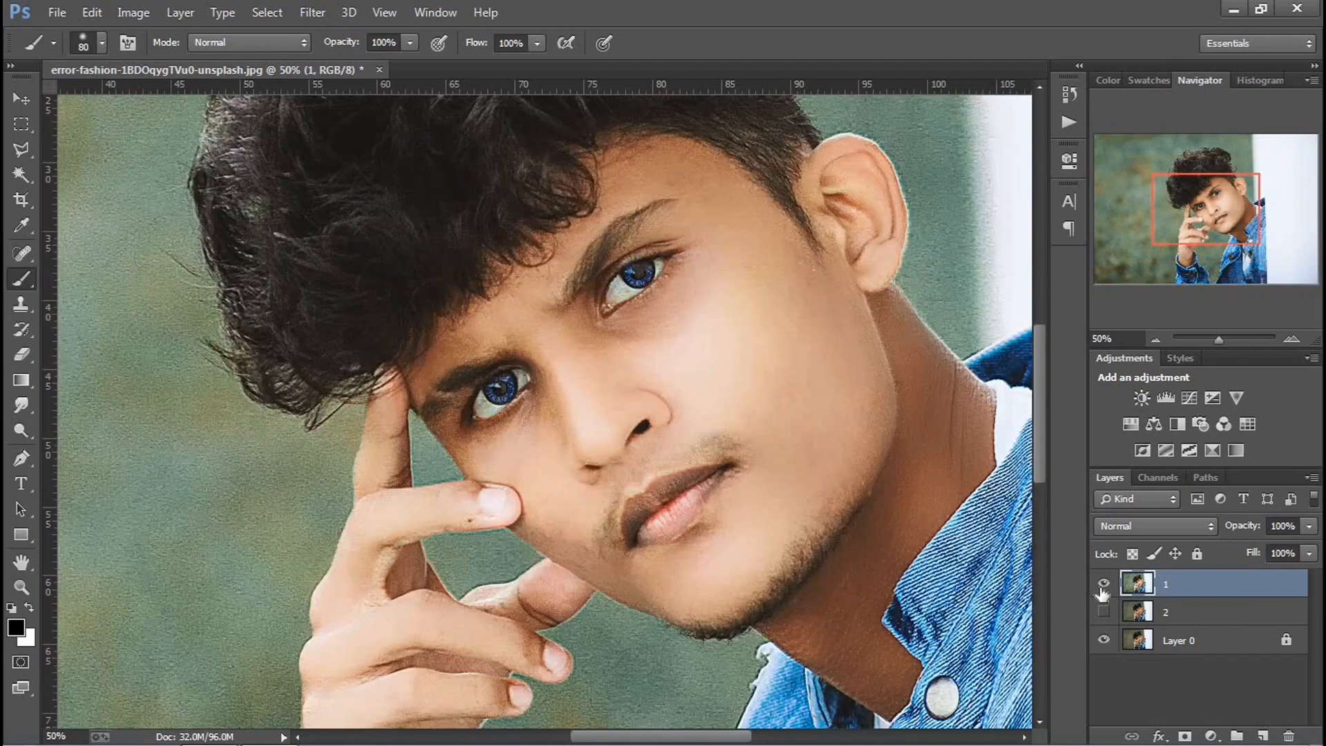
click(20, 457)
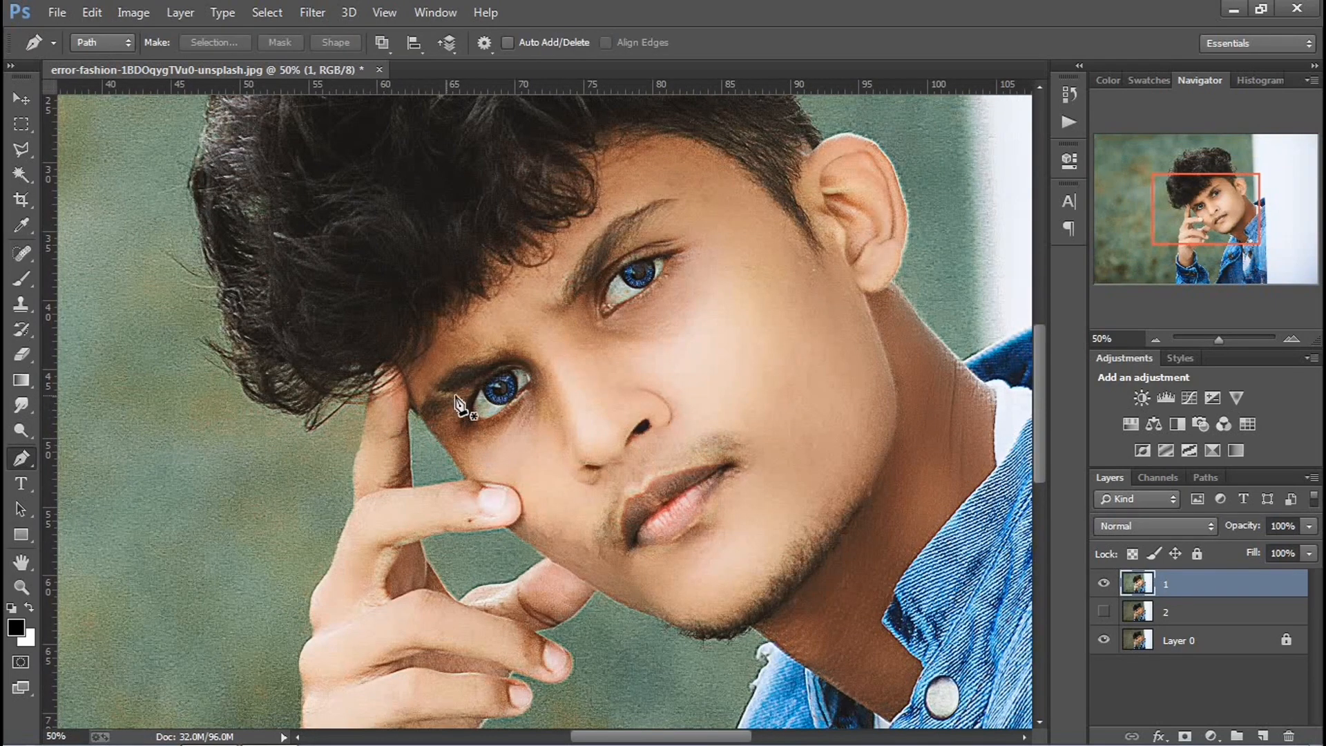
drag(442, 393, 456, 413)
click(20, 304)
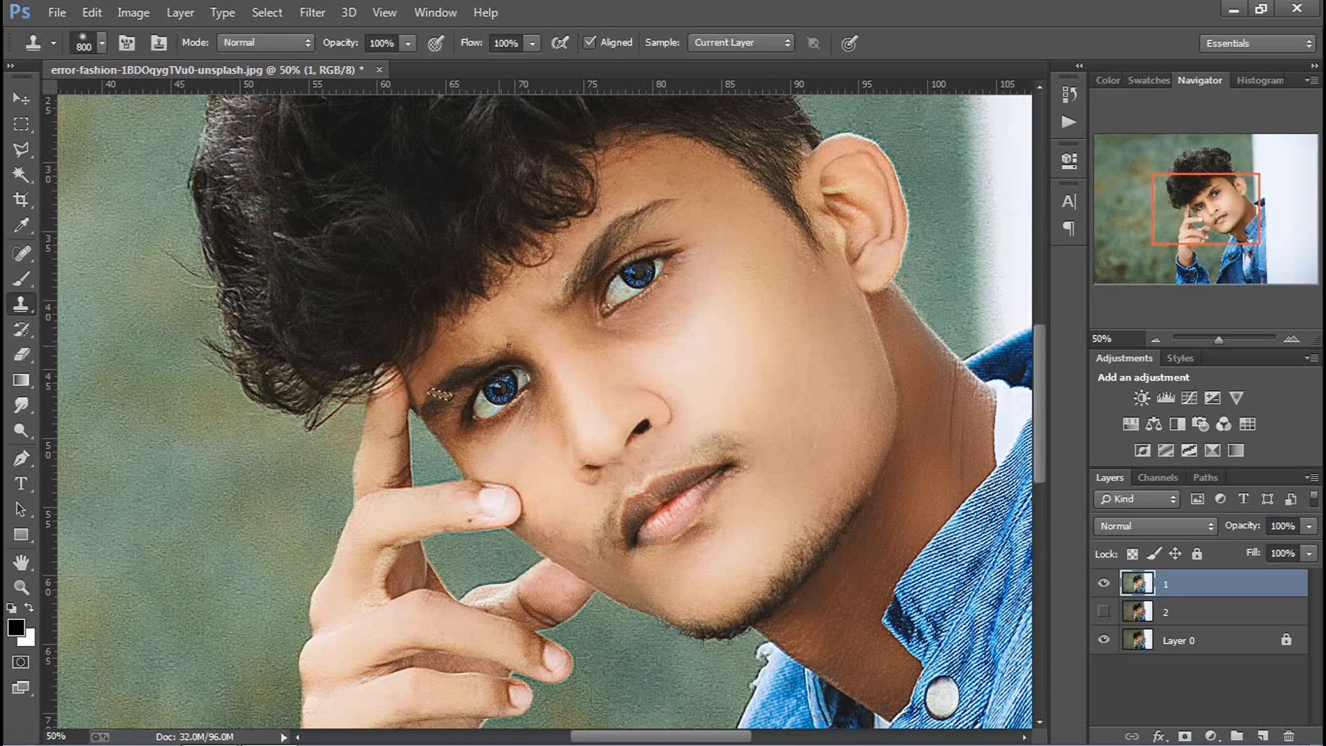
right_click(500, 345)
click(444, 356)
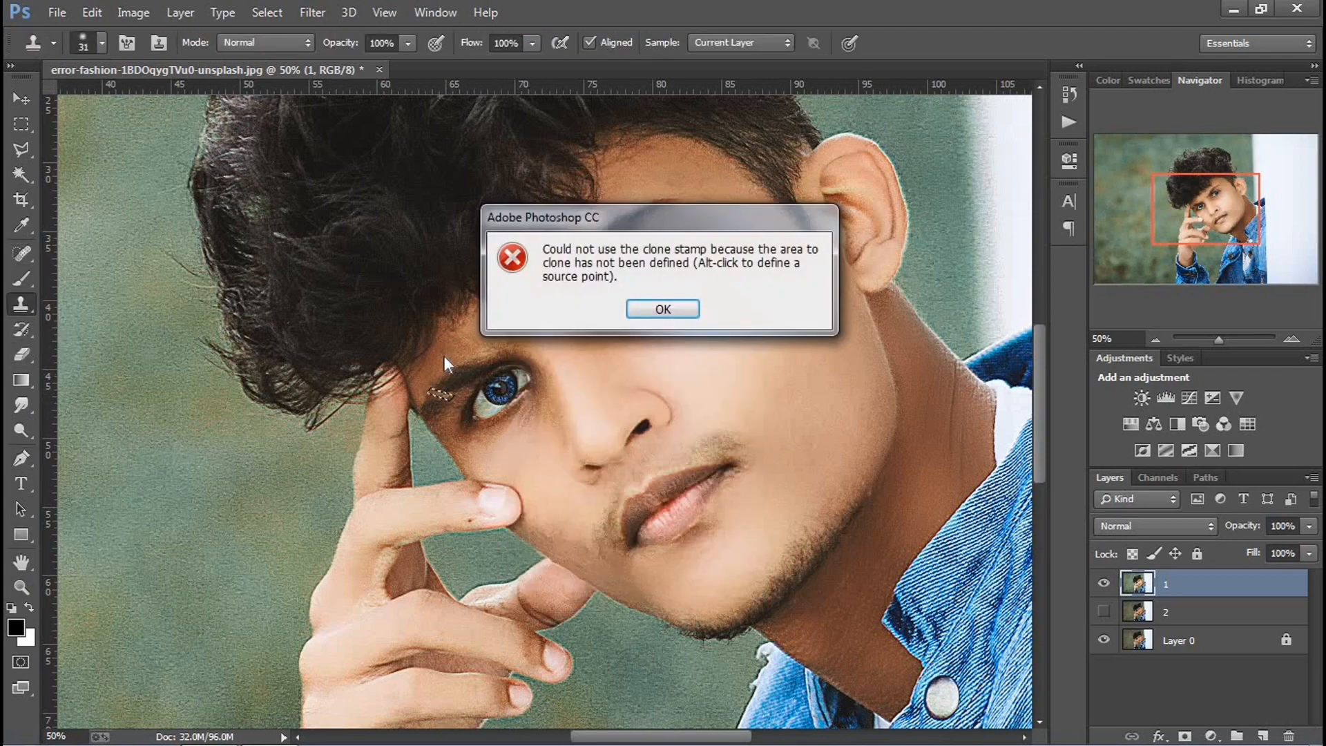
click(649, 313)
key(bracketright)
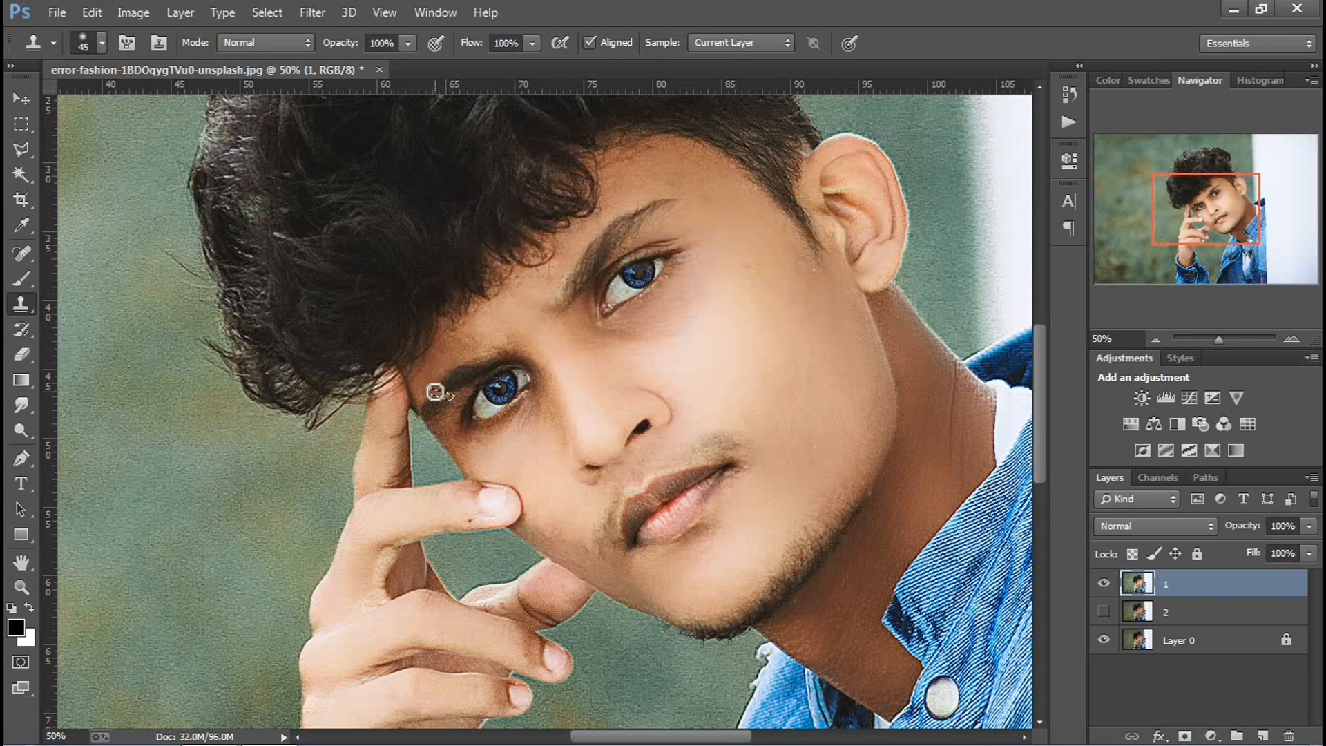
alt+click(435, 393)
drag(441, 394, 446, 393)
- Toggle layer 1's visibility to compare the retouched portrait with the original, both overall and close up on the face
key(ctrl+minus)
key(ctrl+minus)
key(ctrl+minus)
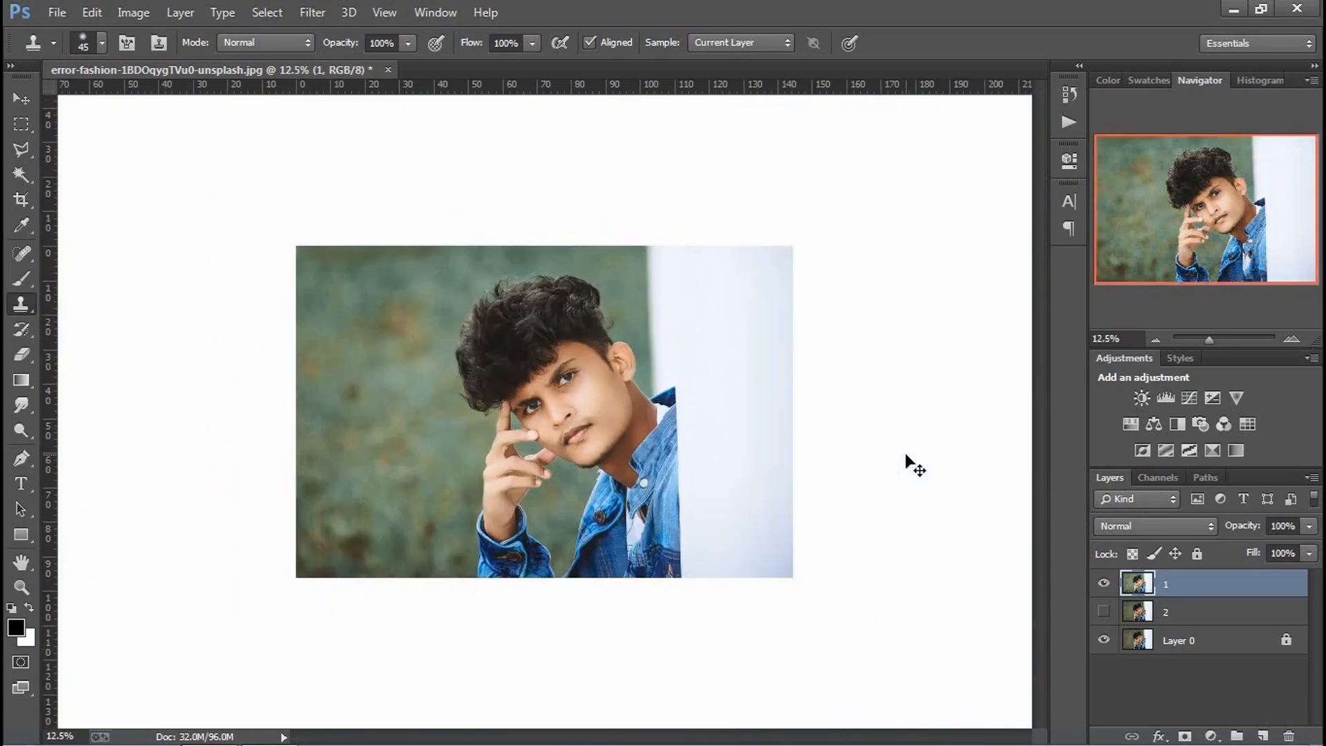
key(ctrl+plus)
click(1103, 582)
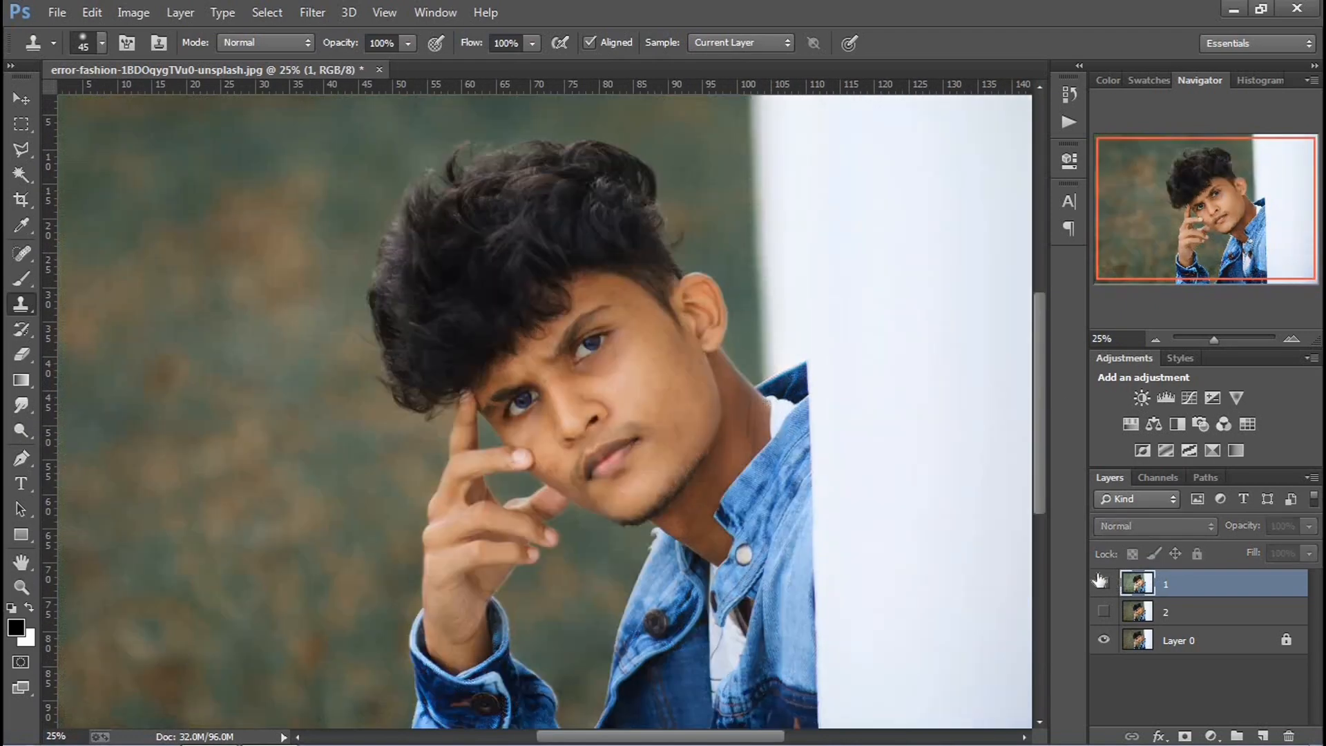
key(ctrl+plus)
key(ctrl+plus)
key(ctrl+plus)
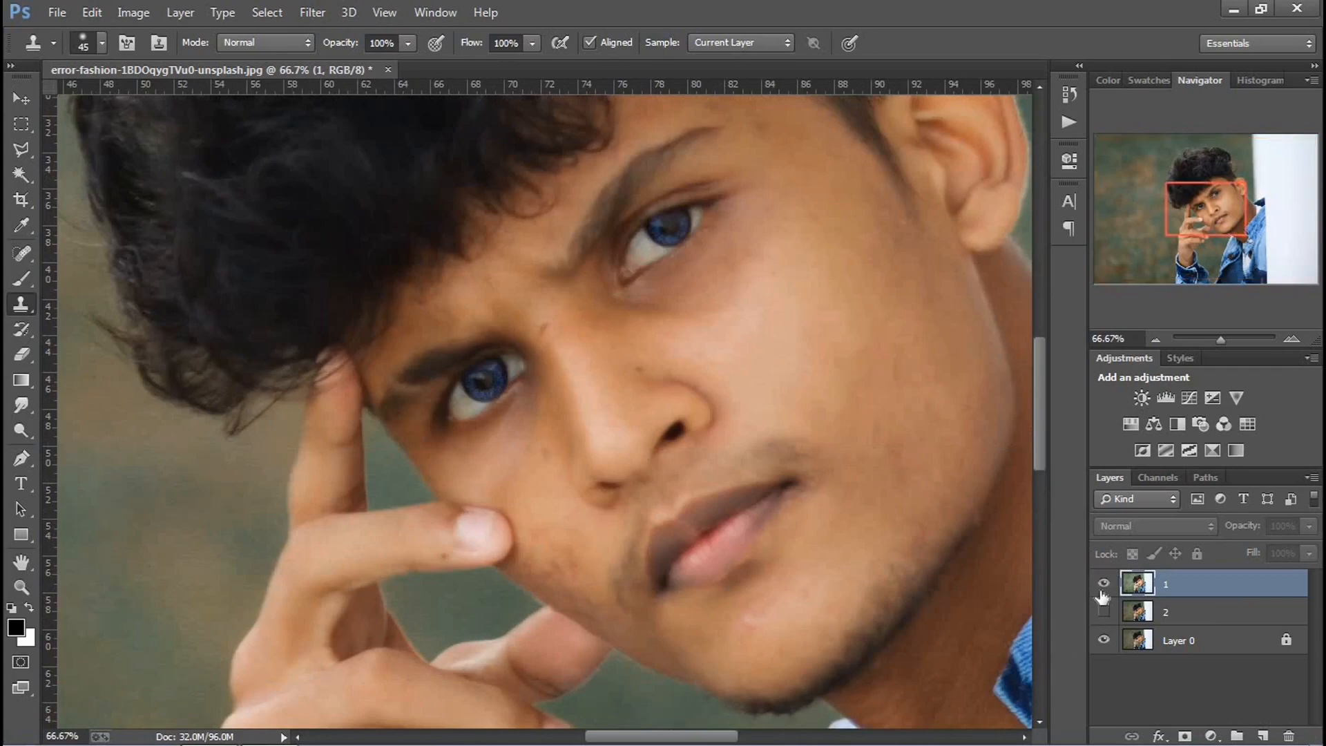
click(1103, 586)
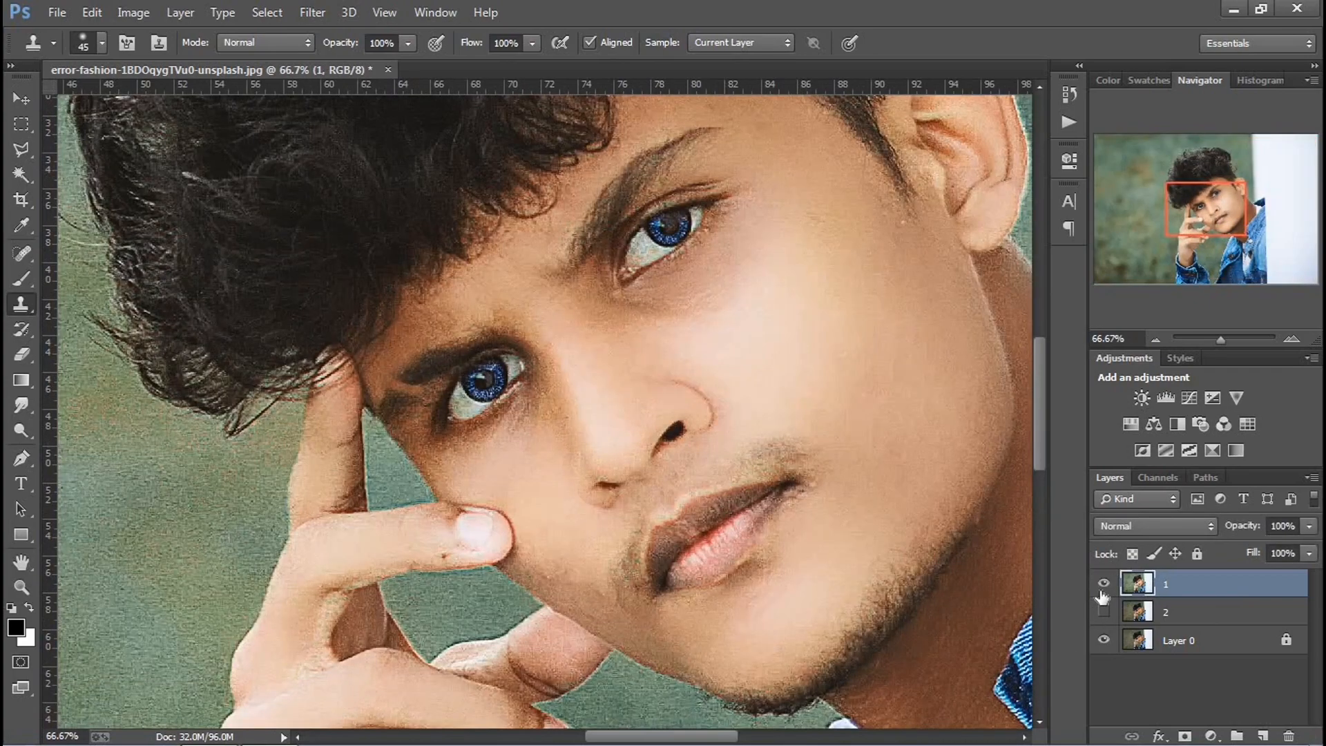
key(ctrl+minus)
key(ctrl+minus)
key(ctrl+minus)
key(ctrl+minus)
key(ctrl+minus)
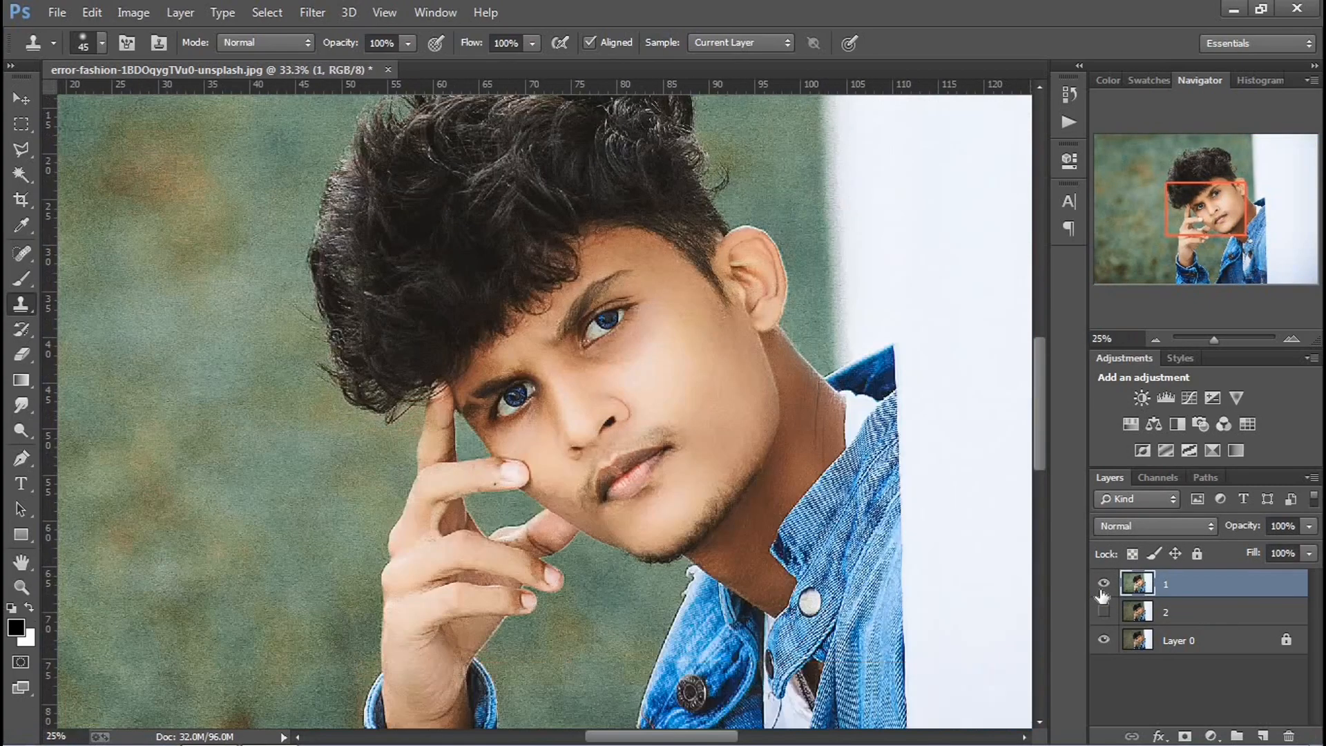
key(ctrl+plus)
key(ctrl+plus)
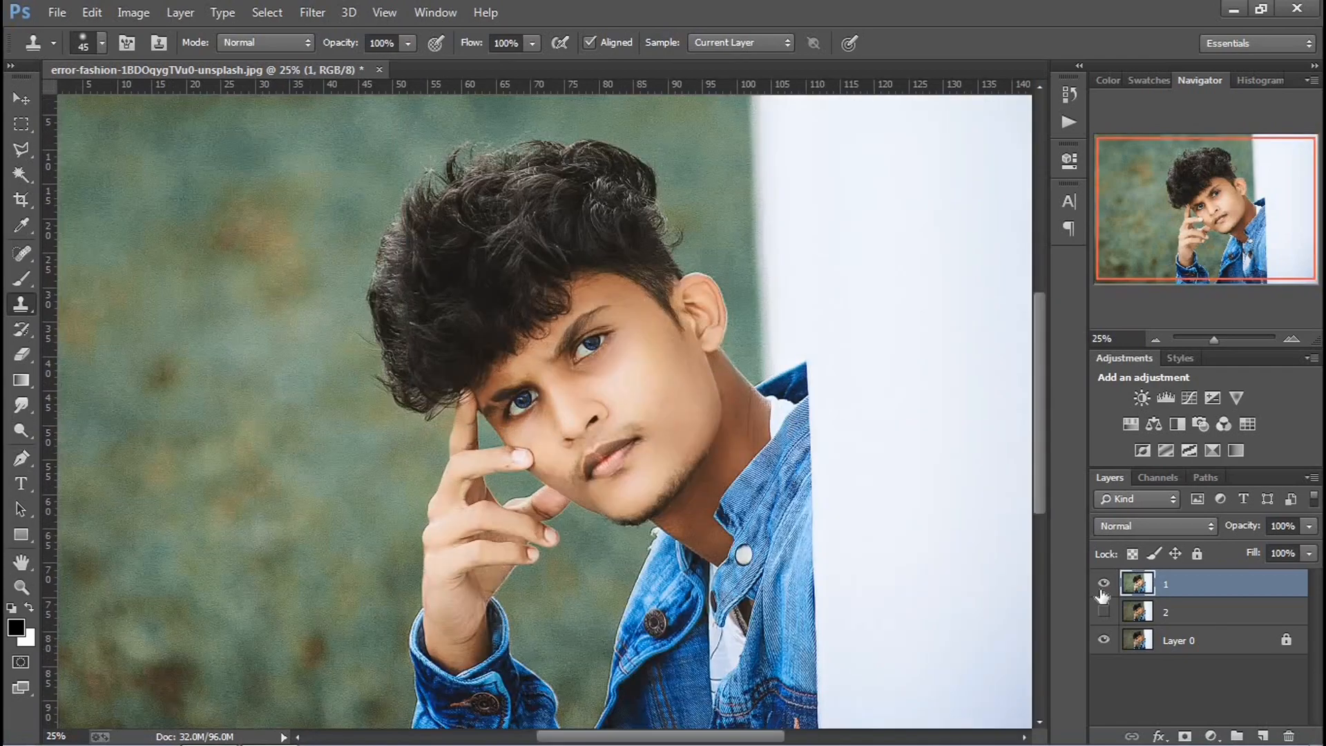